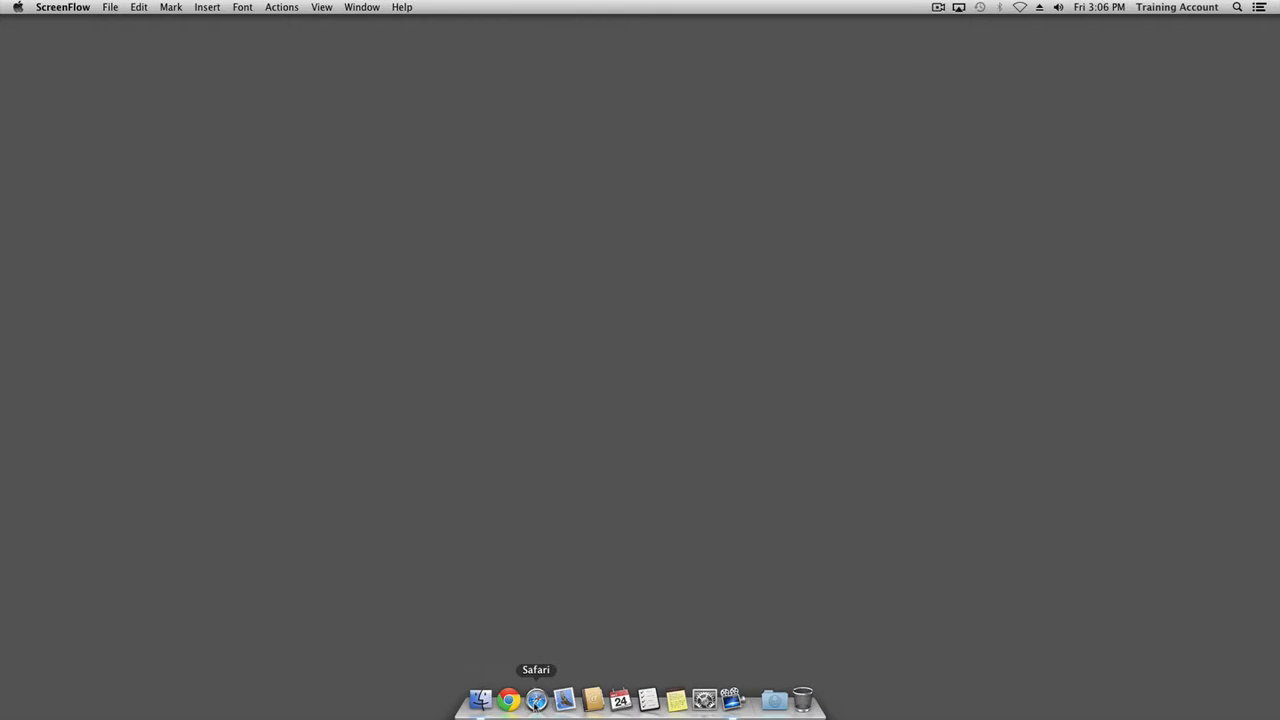
Launch Safari from the Dock
{"action": "left_click", "coordinate": [536, 700]}
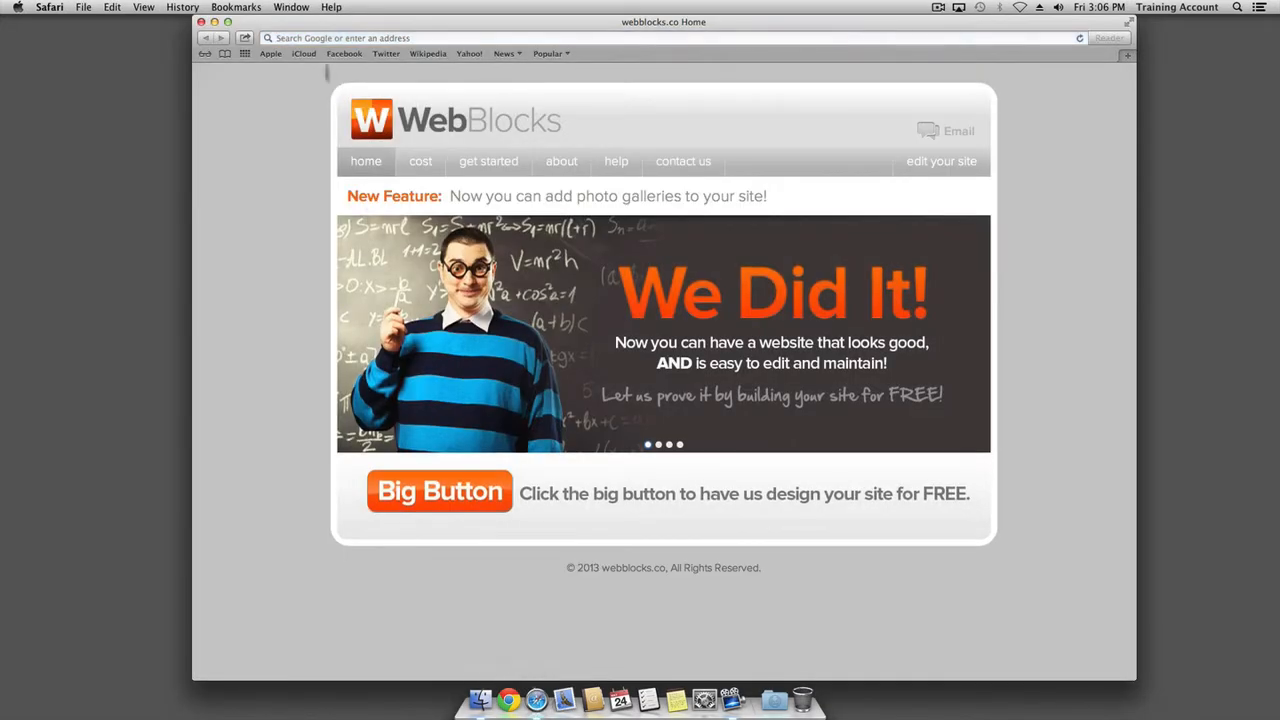
Load webblocks.co and go to the 'edit your site' login page
{"action": "left_click", "coordinate": [333, 40]}
{"action": "type", "text": "webblocks.co"}
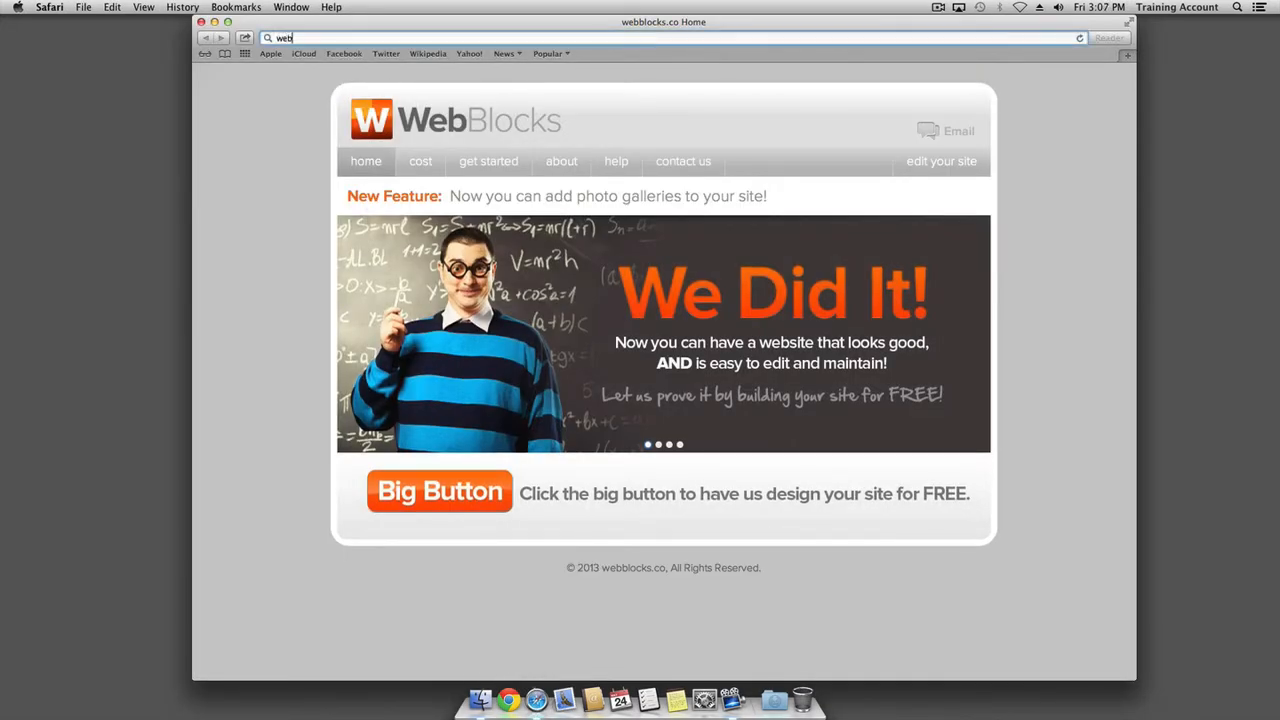
{"action": "key", "text": "Return"}
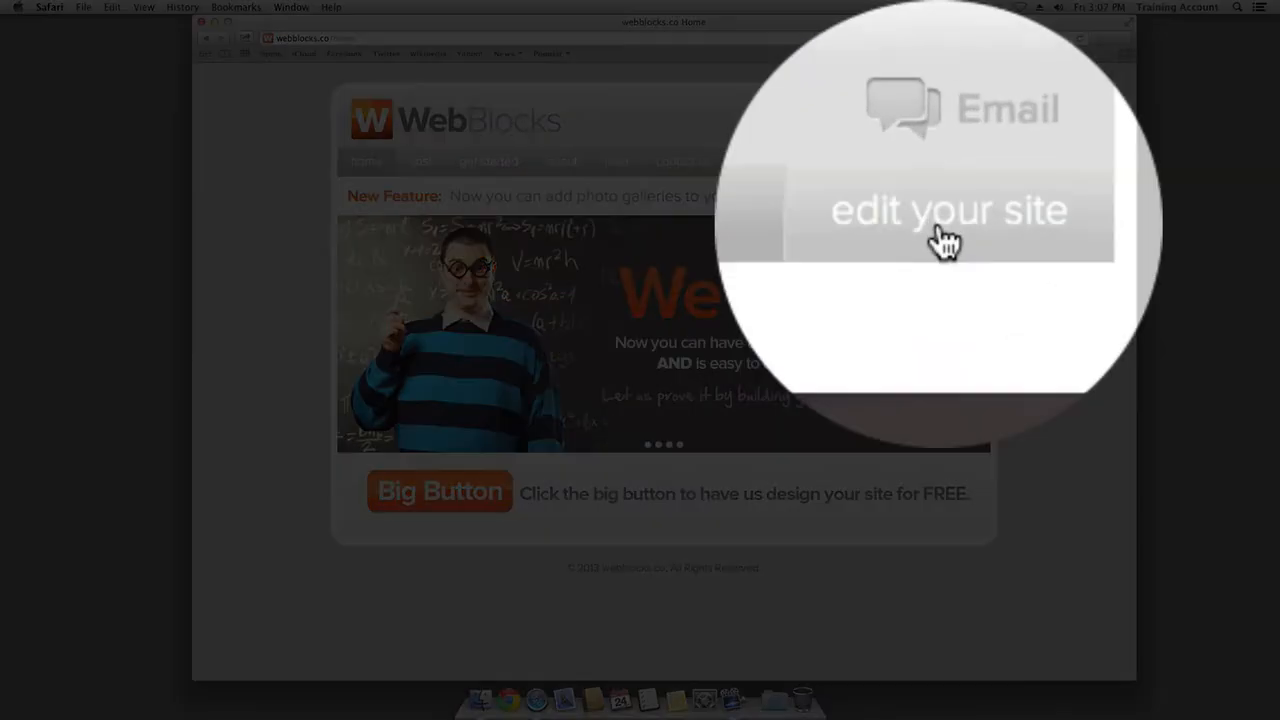
{"action": "left_click", "coordinate": [940, 164]}
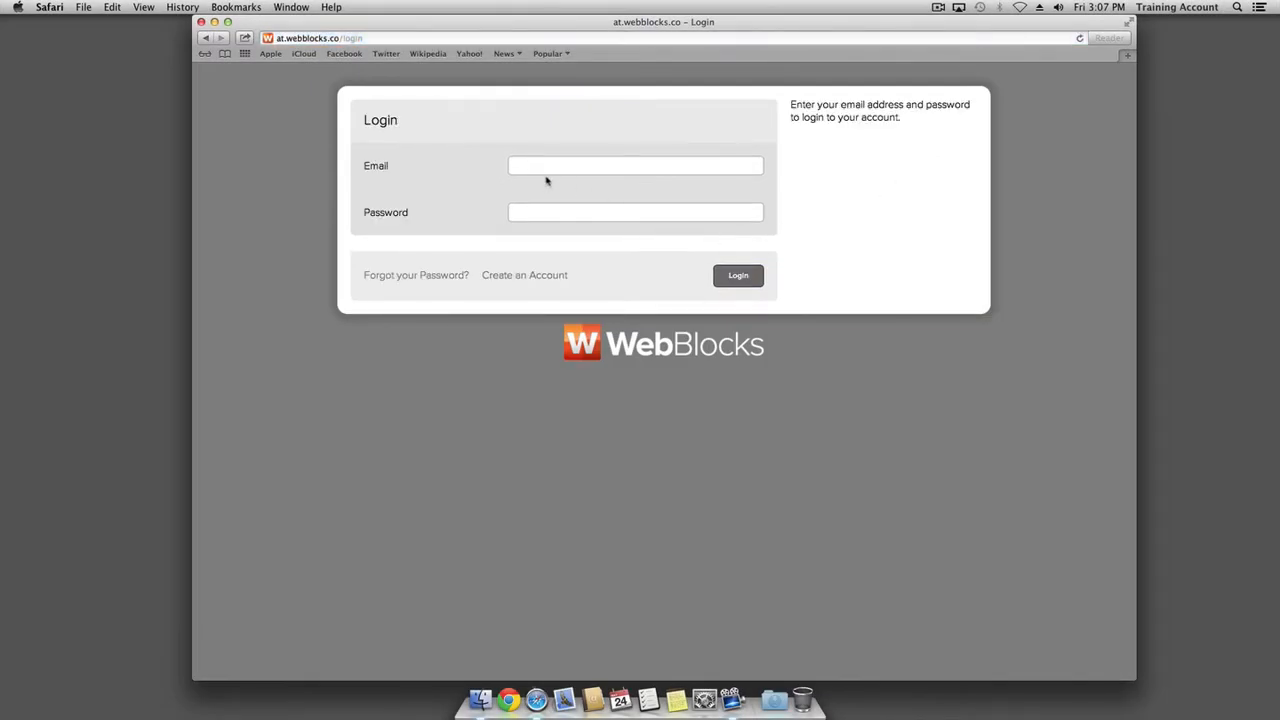
Enter the account email and password, then submit the login form
{"action": "left_click", "coordinate": [546, 167]}
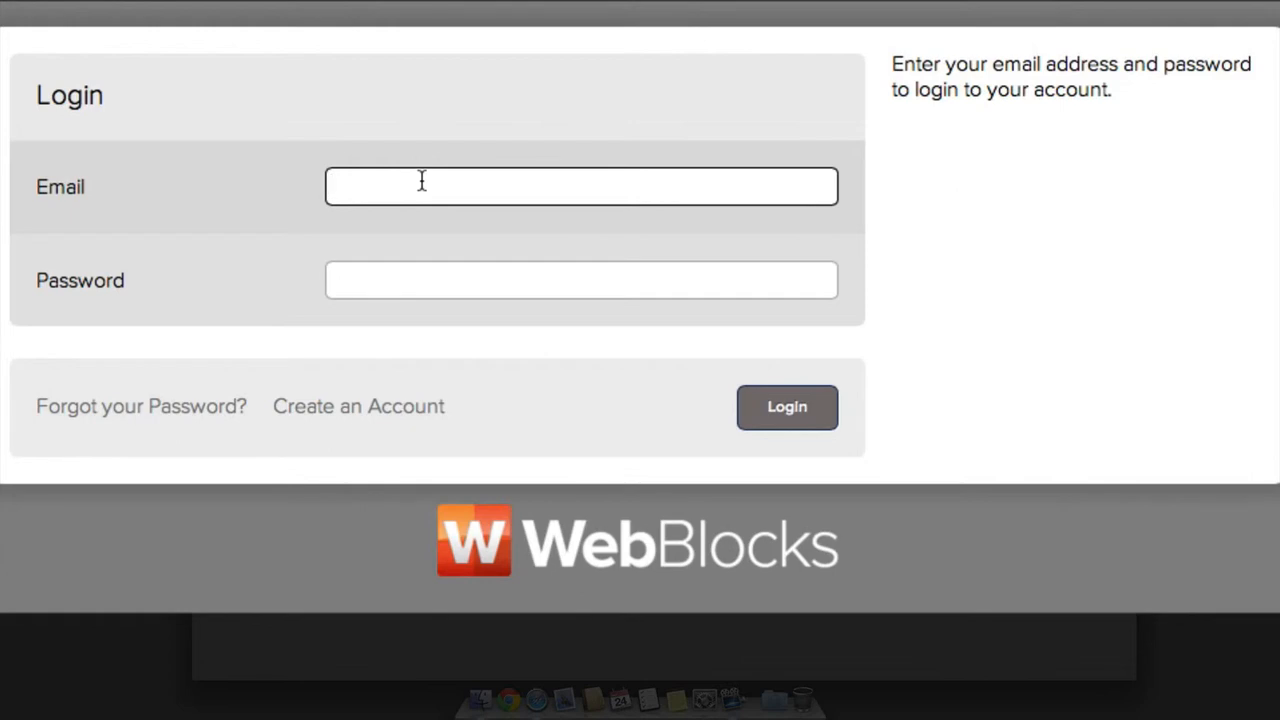
{"action": "type", "text": "user@example.com"}
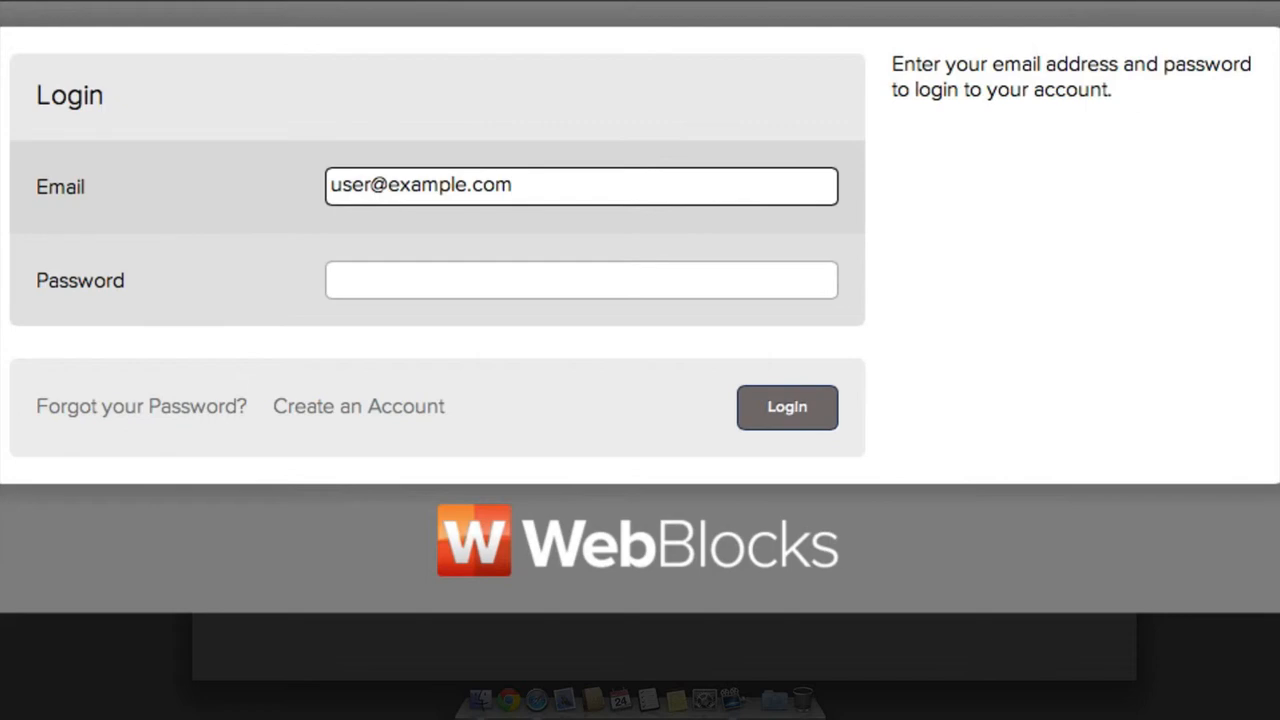
{"action": "key", "text": "Tab"}
{"action": "type", "text": "••••••"}
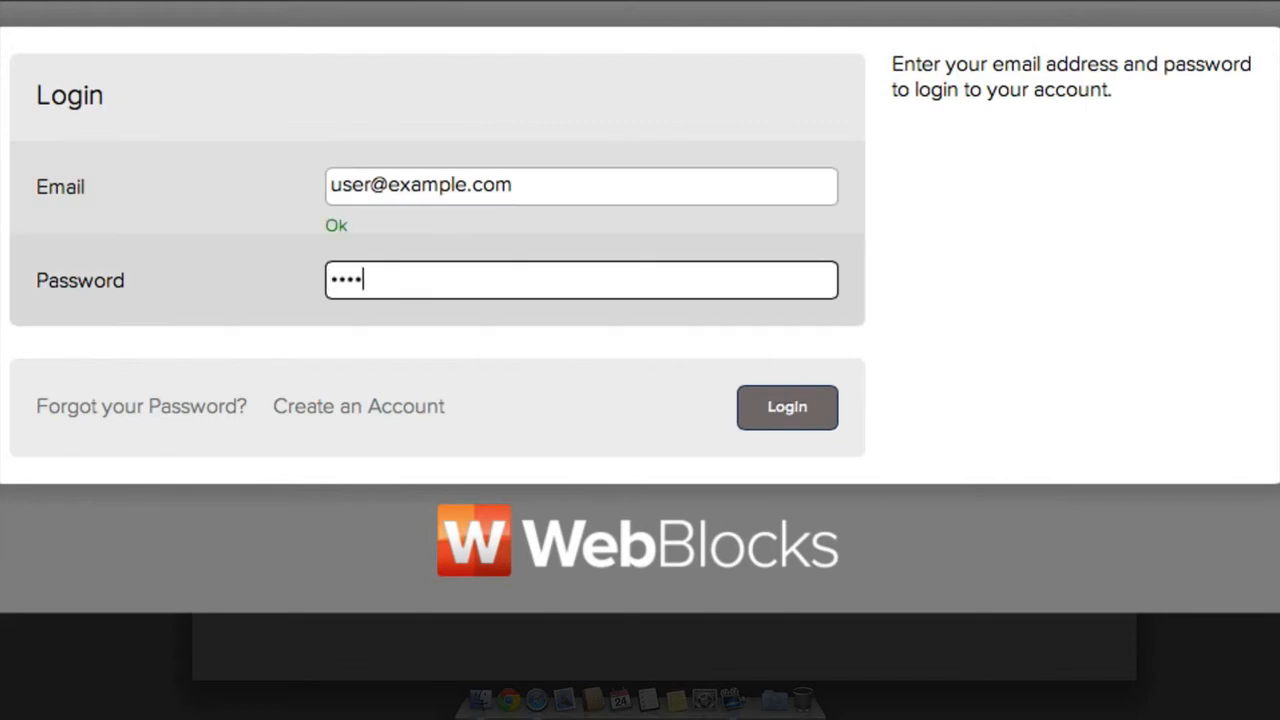
{"action": "left_click", "coordinate": [525, 318]}
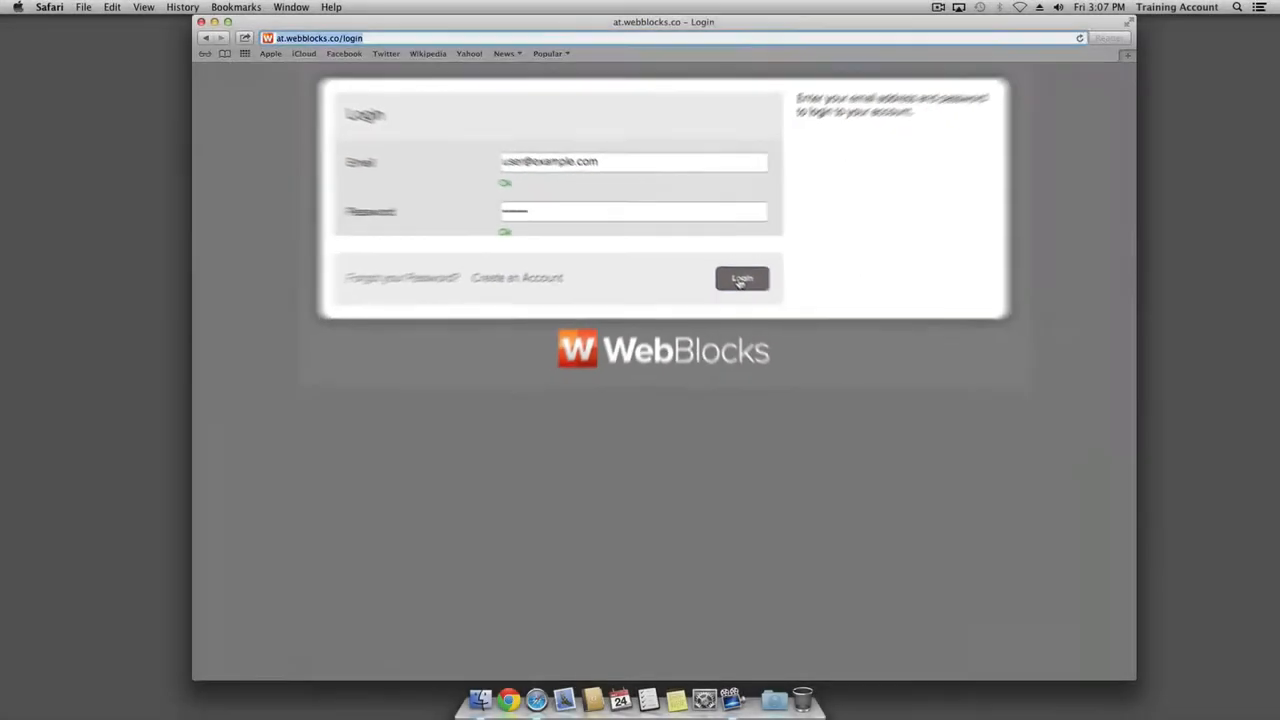
{"action": "left_click", "coordinate": [740, 280]}
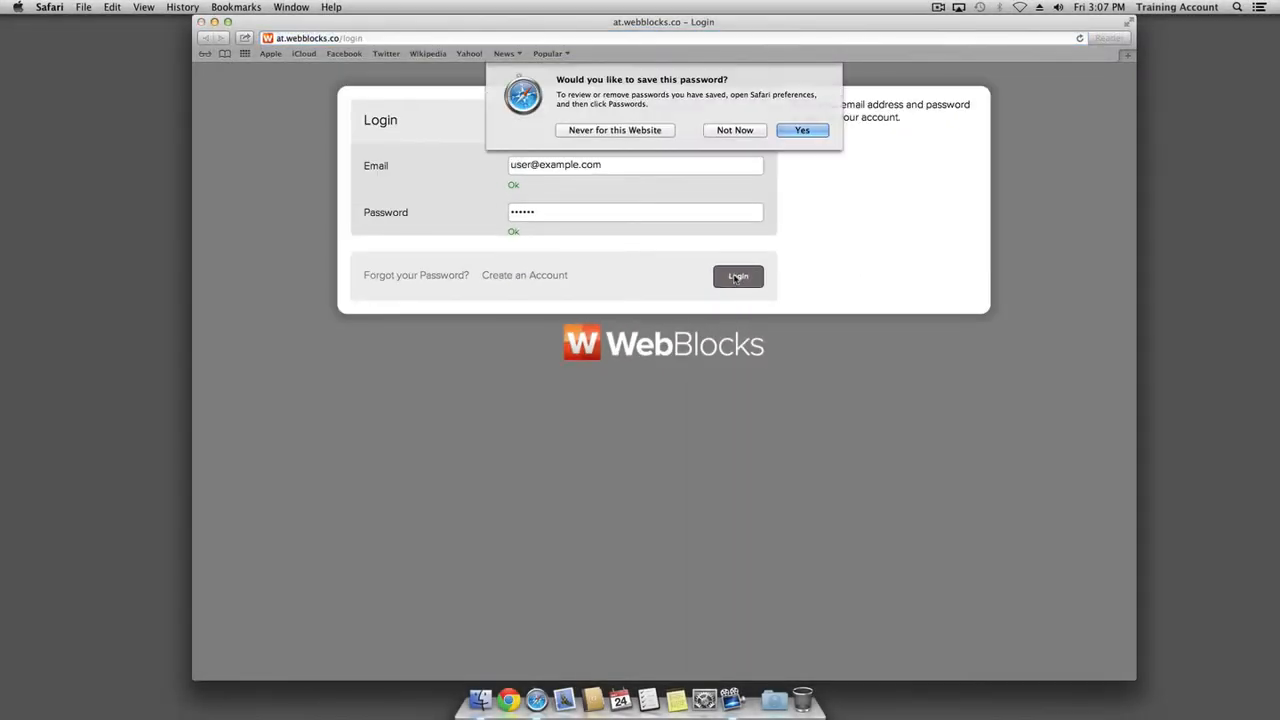
{"action": "left_click", "coordinate": [800, 131]}
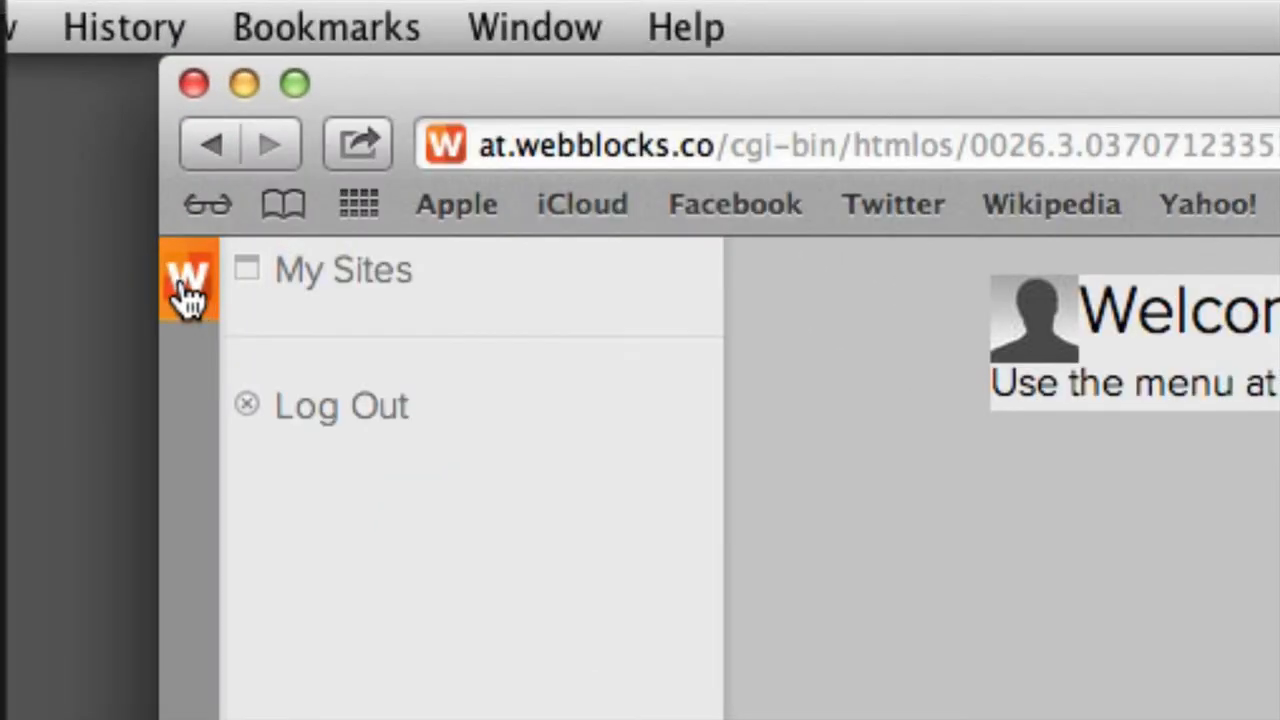
{"action": "left_click", "coordinate": [188, 295]}
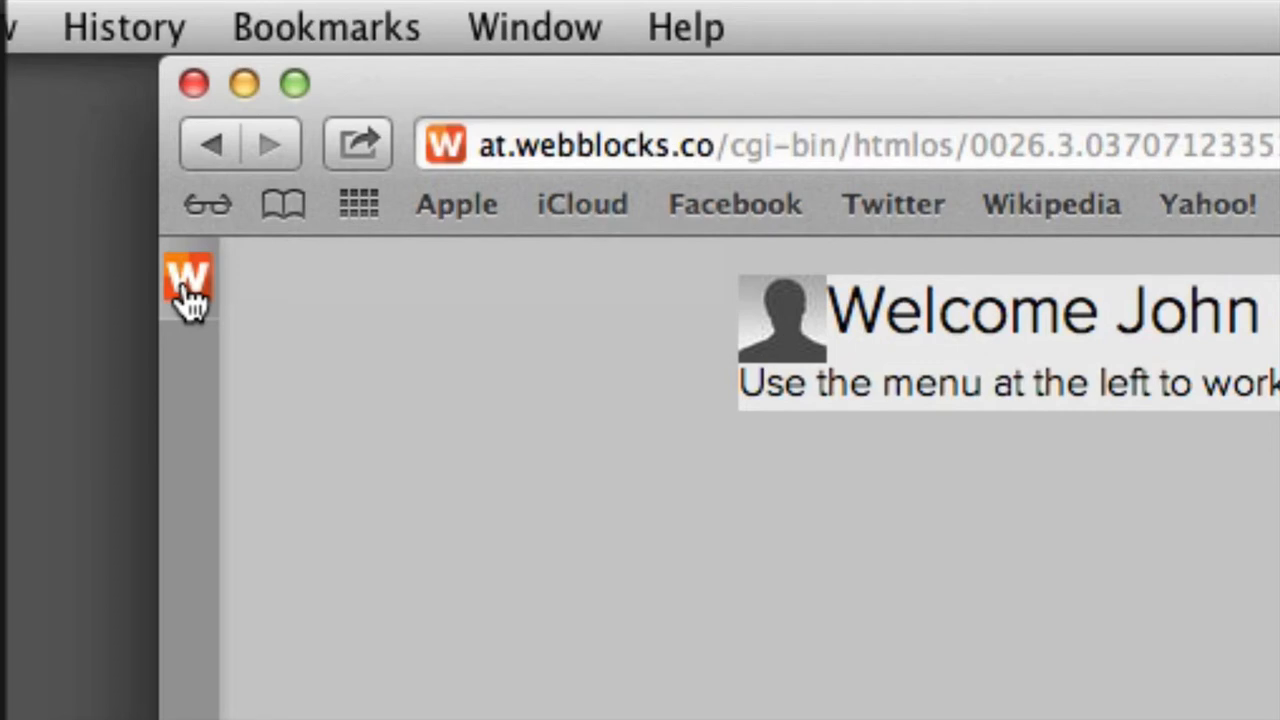
{"action": "left_click", "coordinate": [188, 295]}
{"action": "left_click", "coordinate": [188, 295]}
{"action": "left_click", "coordinate": [190, 290]}
{"action": "left_click", "coordinate": [190, 290]}
{"action": "left_click", "coordinate": [190, 290]}
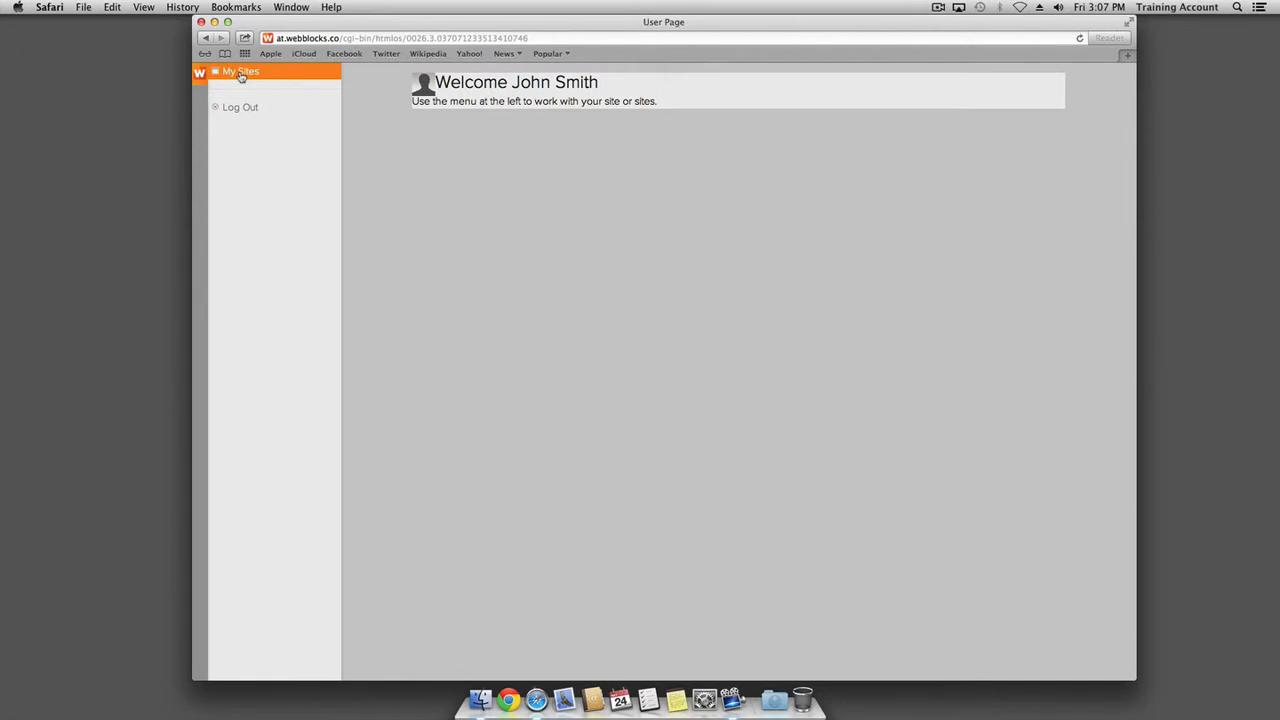
{"action": "left_click", "coordinate": [340, 286]}
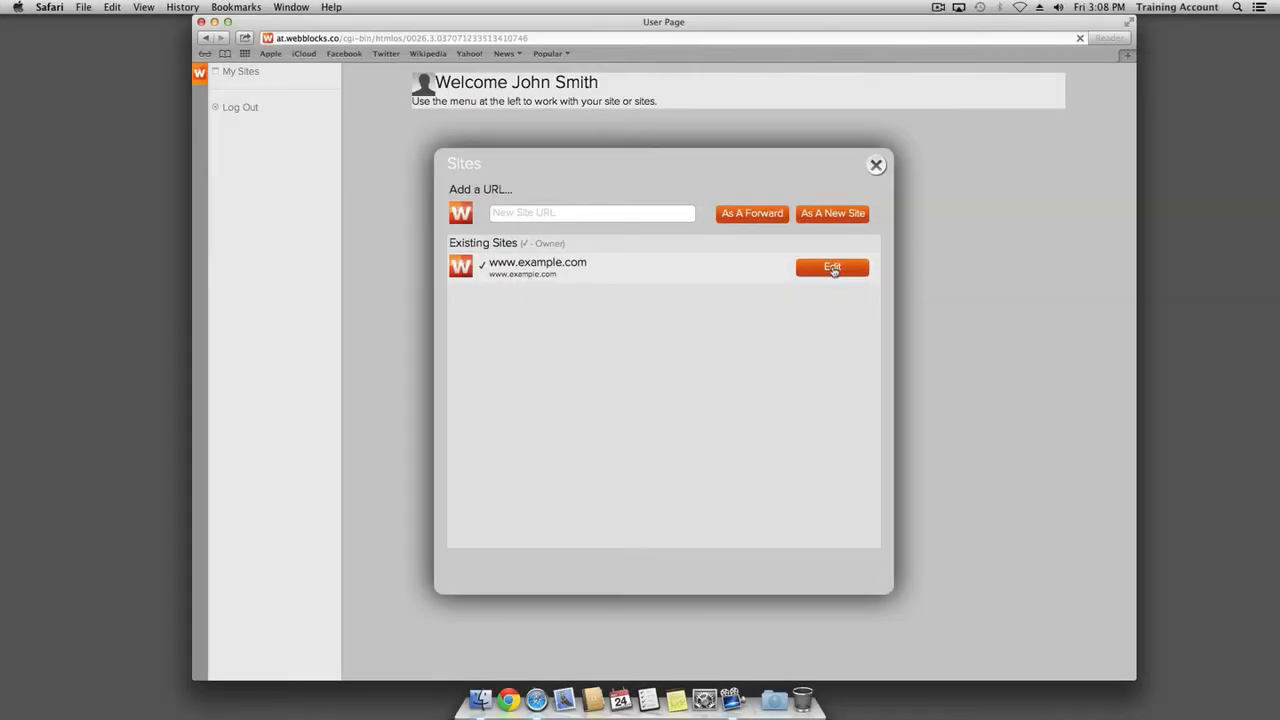
{"action": "left_click", "coordinate": [833, 268]}
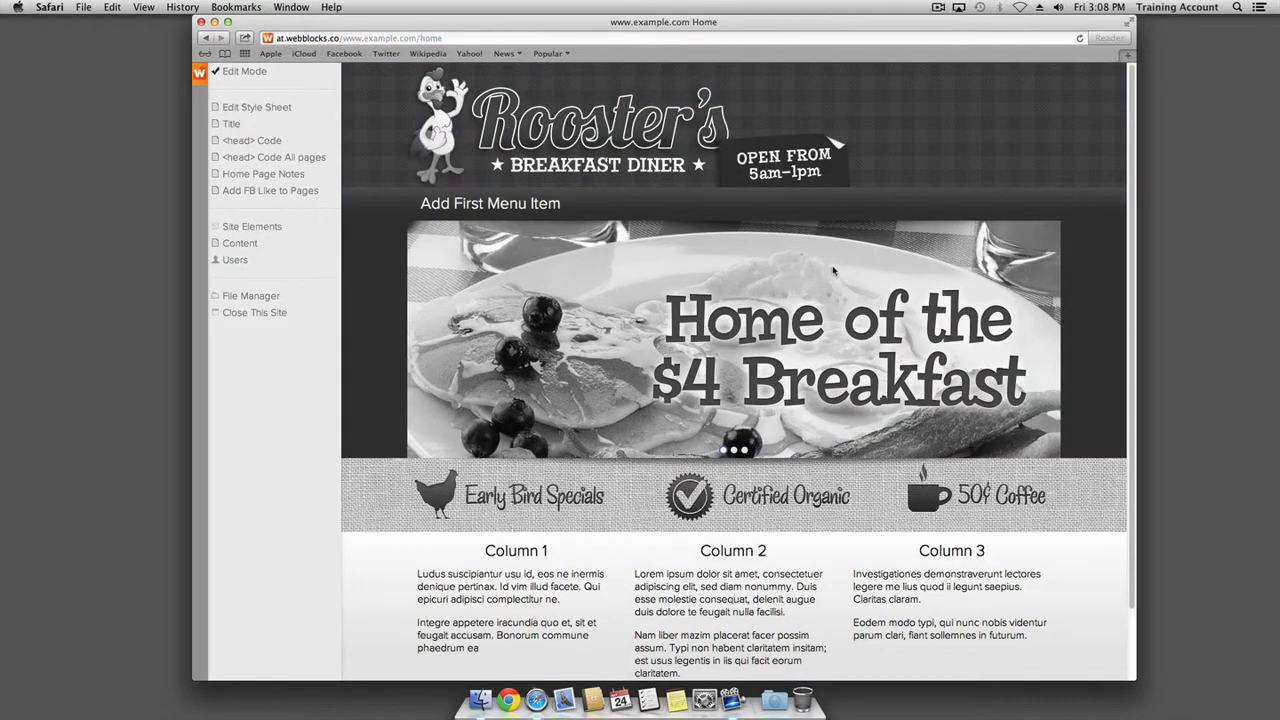
{"action": "mouse_move", "coordinate": [828, 270]}
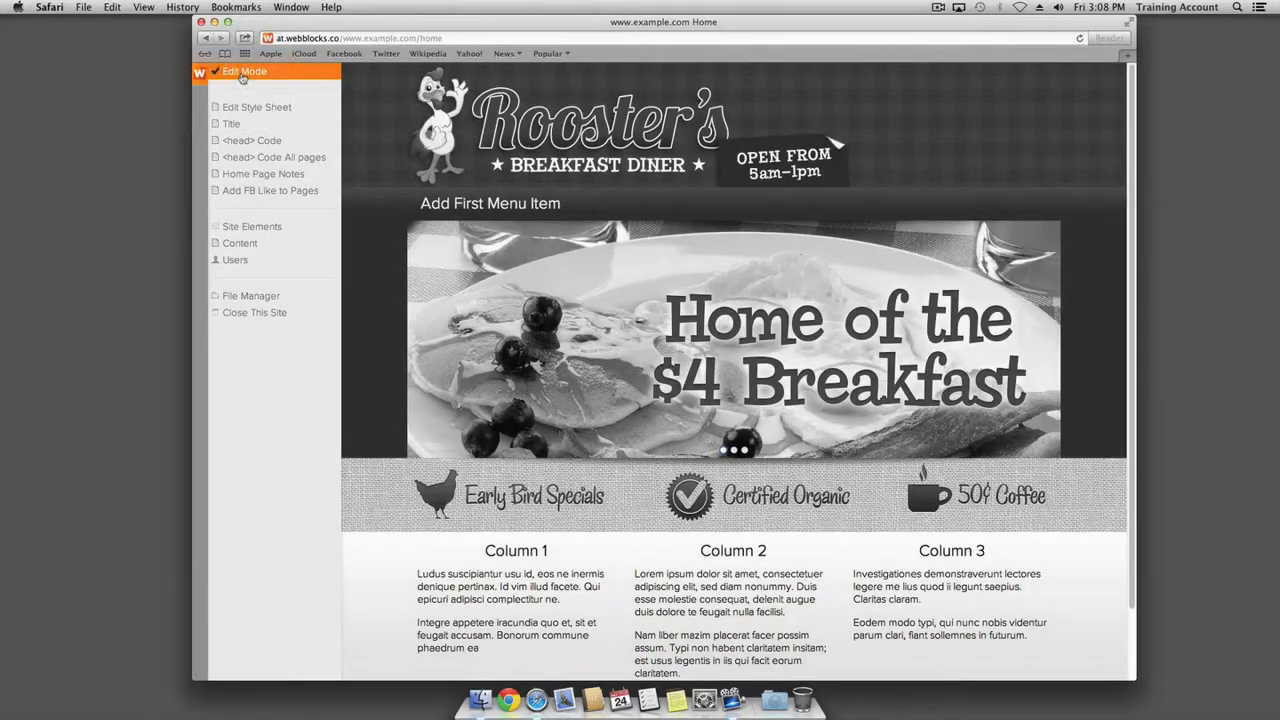
{"action": "left_click", "coordinate": [240, 72]}
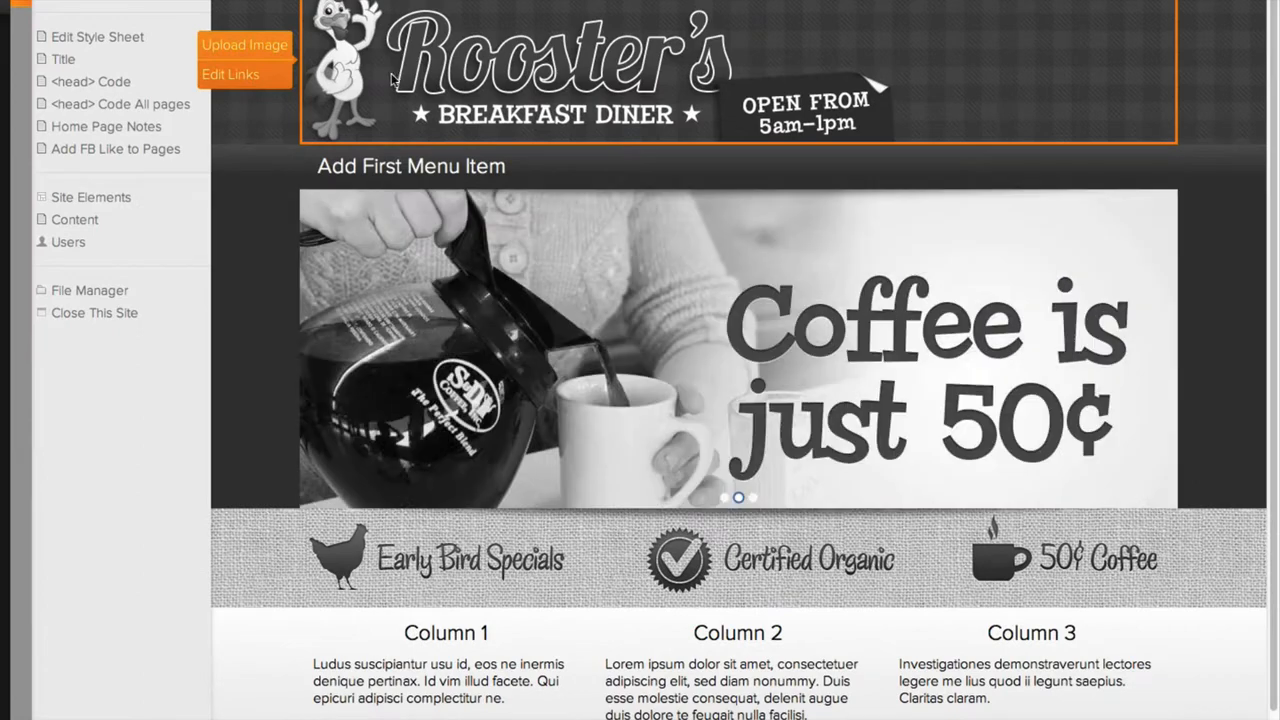
{"action": "mouse_move", "coordinate": [456, 204]}
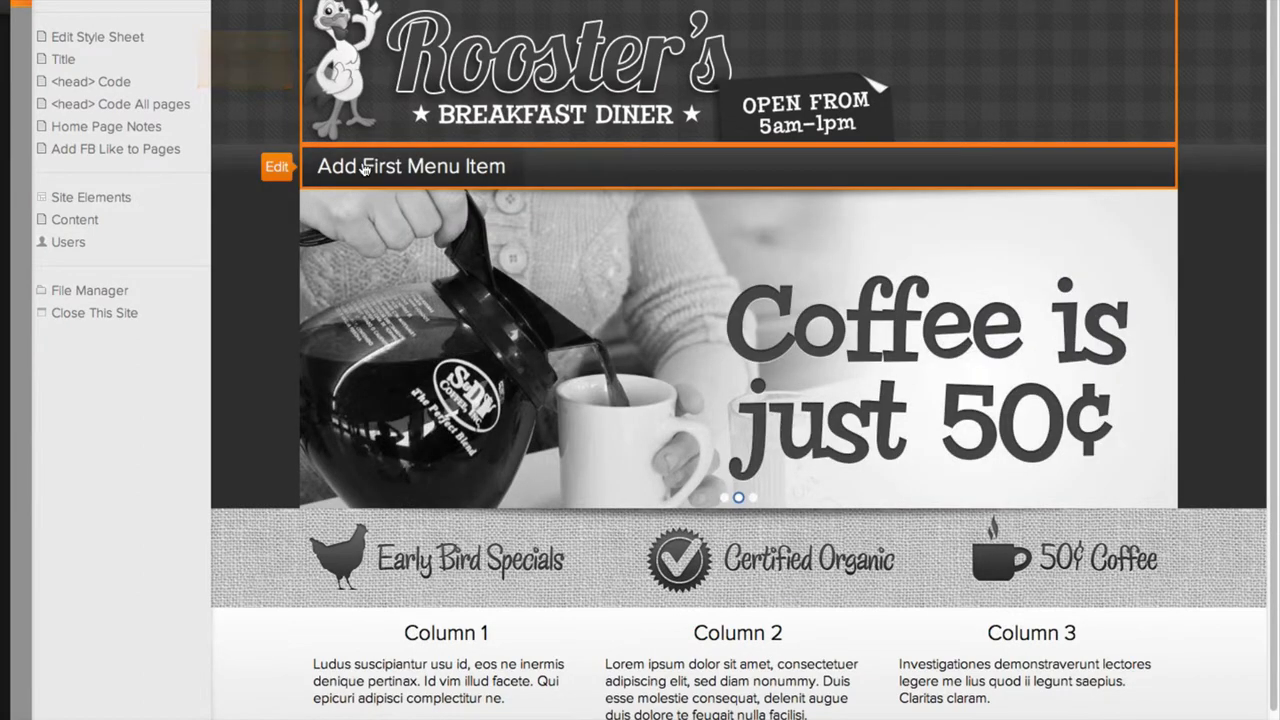
{"action": "mouse_move", "coordinate": [372, 280]}
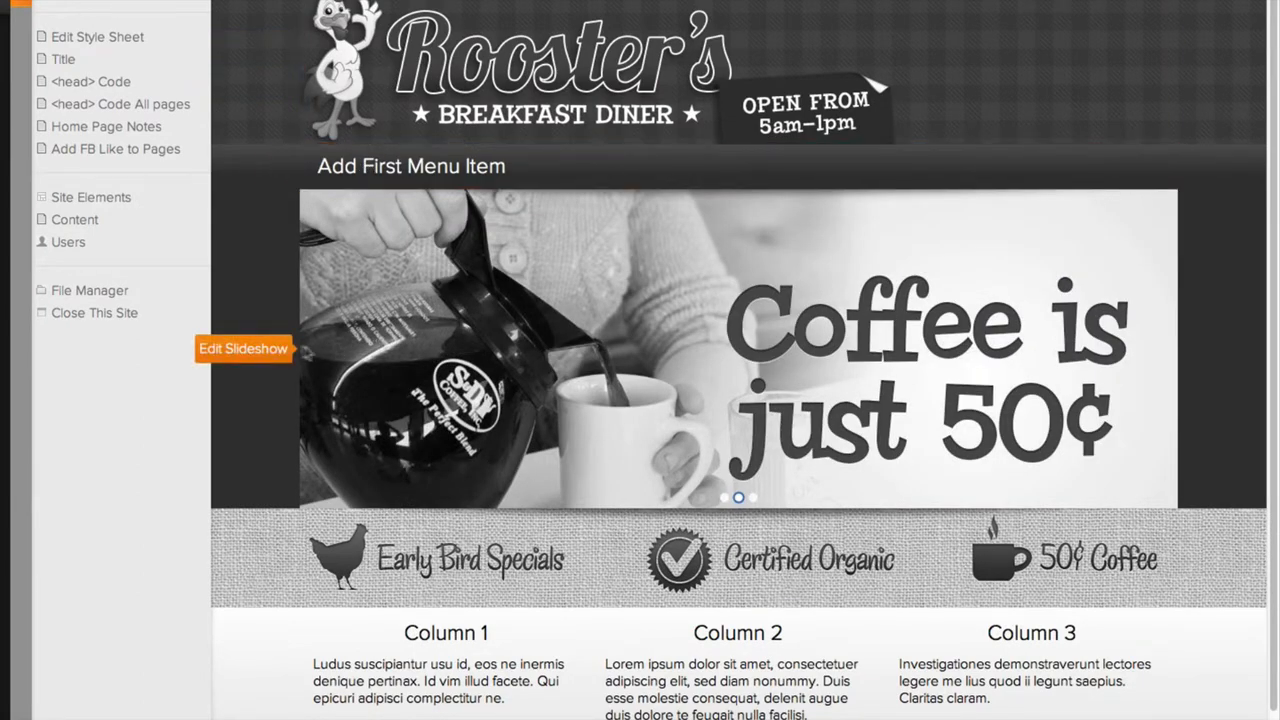
{"action": "mouse_move", "coordinate": [405, 550]}
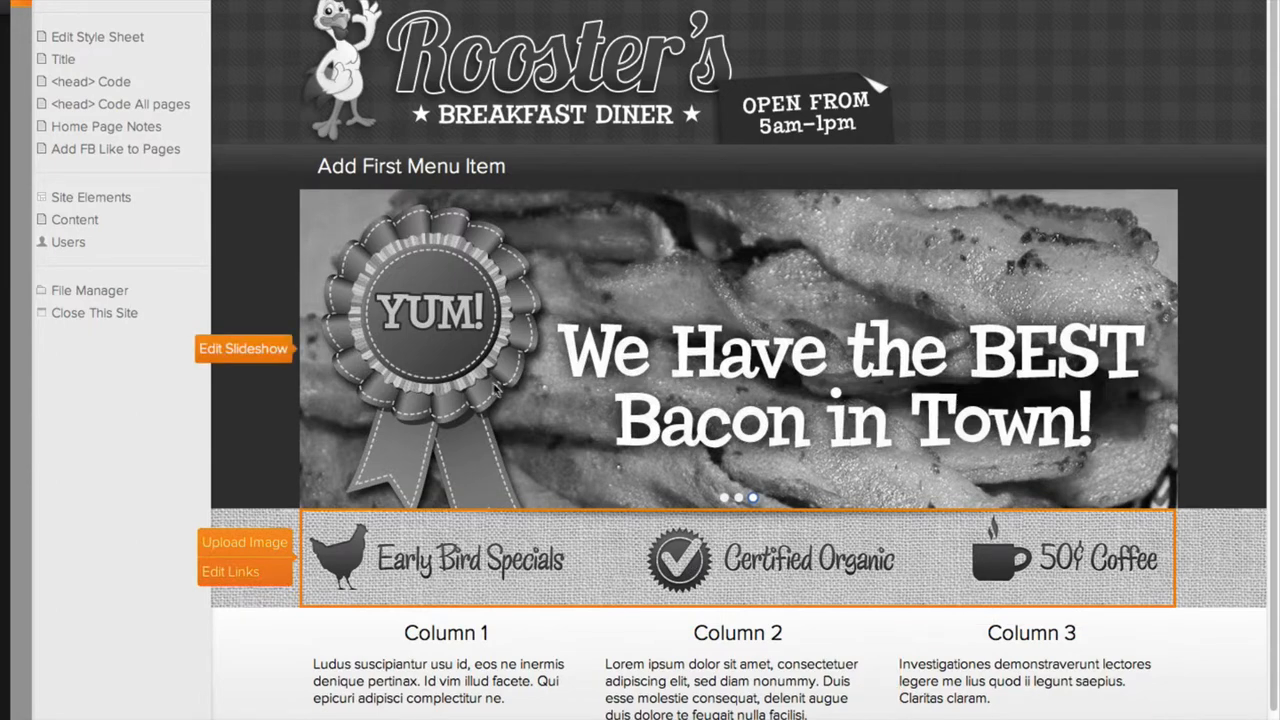
{"action": "mouse_move", "coordinate": [480, 184]}
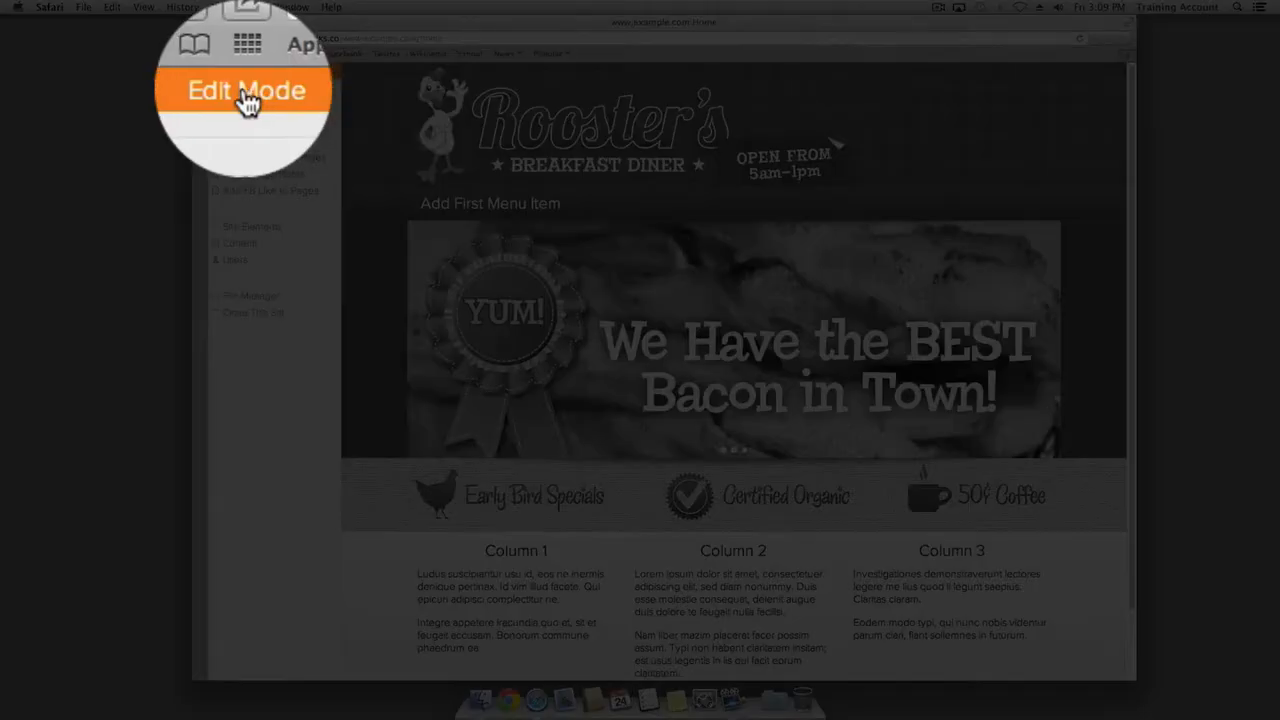
Turn on Edit Mode and open the Menu Editor for the empty Main menu
{"action": "left_click", "coordinate": [244, 72]}
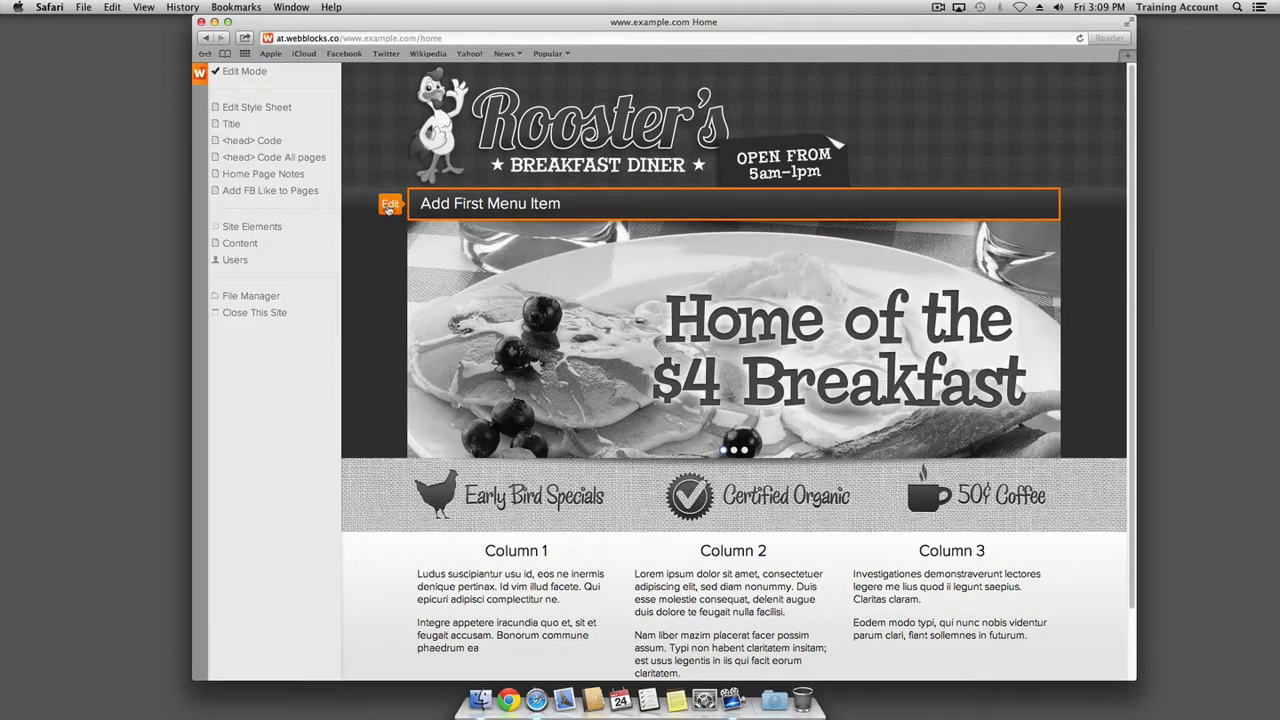
{"action": "left_click", "coordinate": [389, 206]}
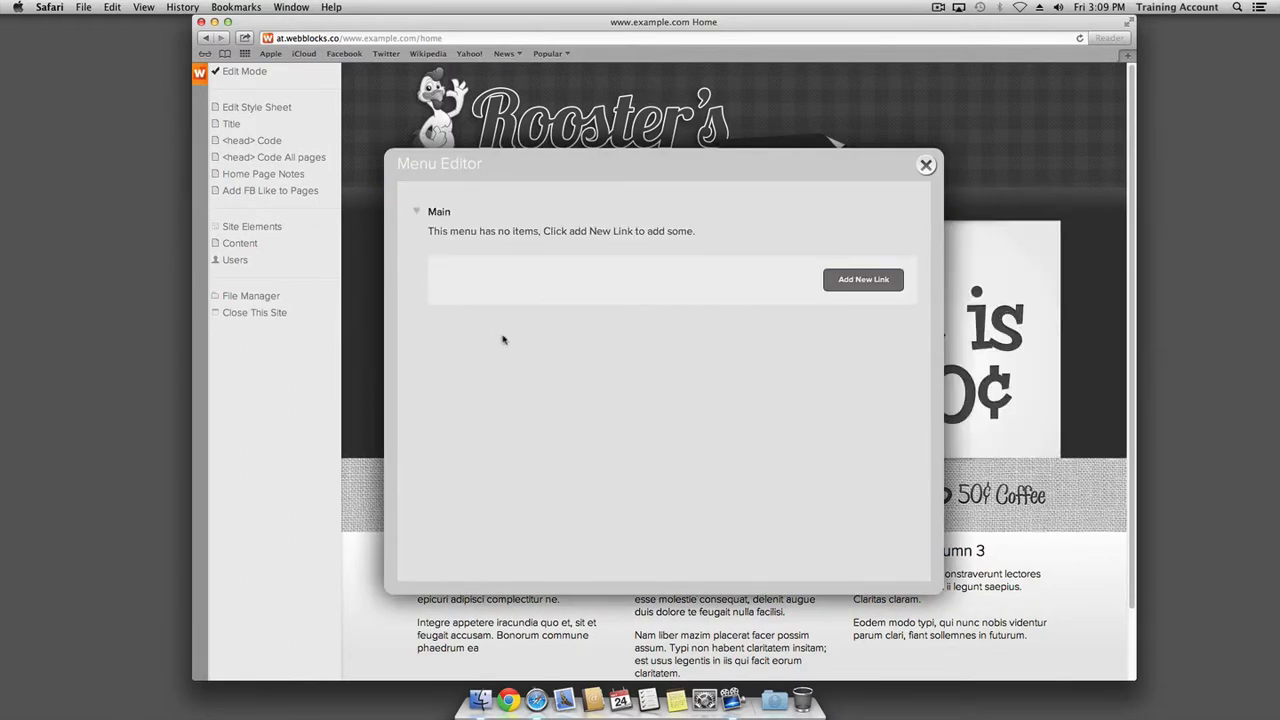
Open the home page notes and resize them over the Menu Editor
{"action": "left_click", "coordinate": [239, 177]}
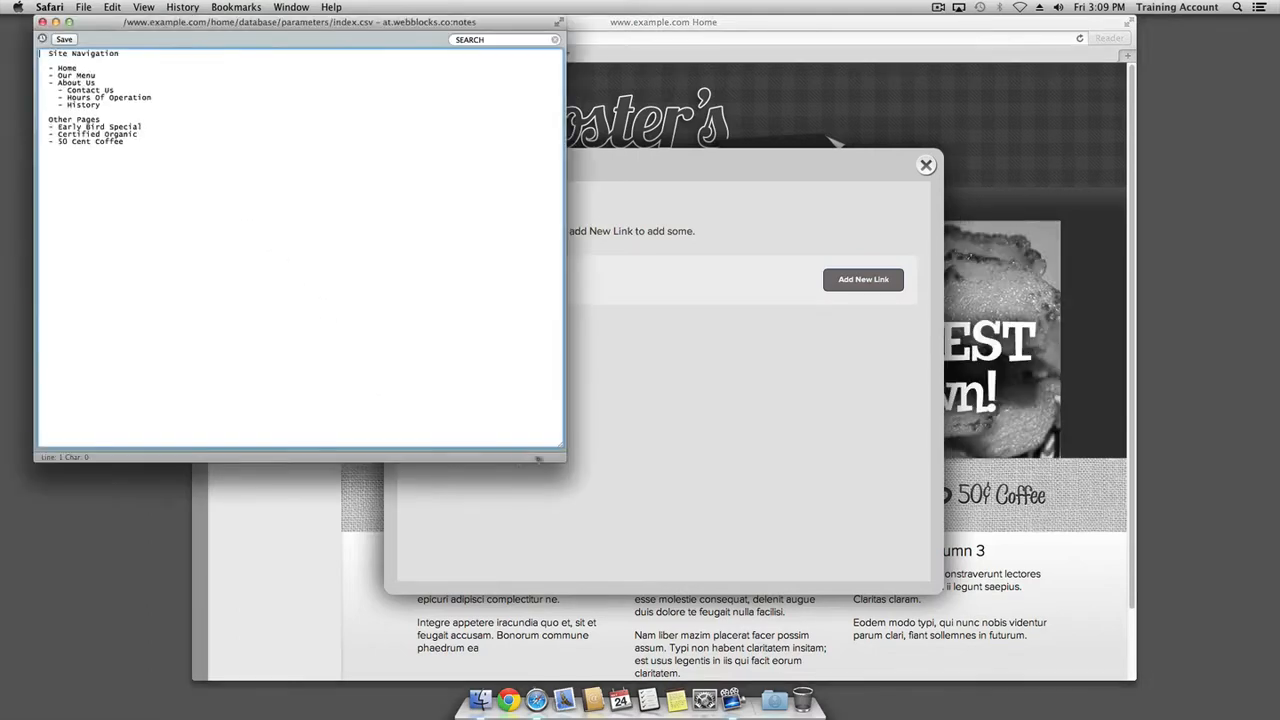
{"action": "left_click_drag", "start_coordinate": [563, 458], "coordinate": [290, 183]}
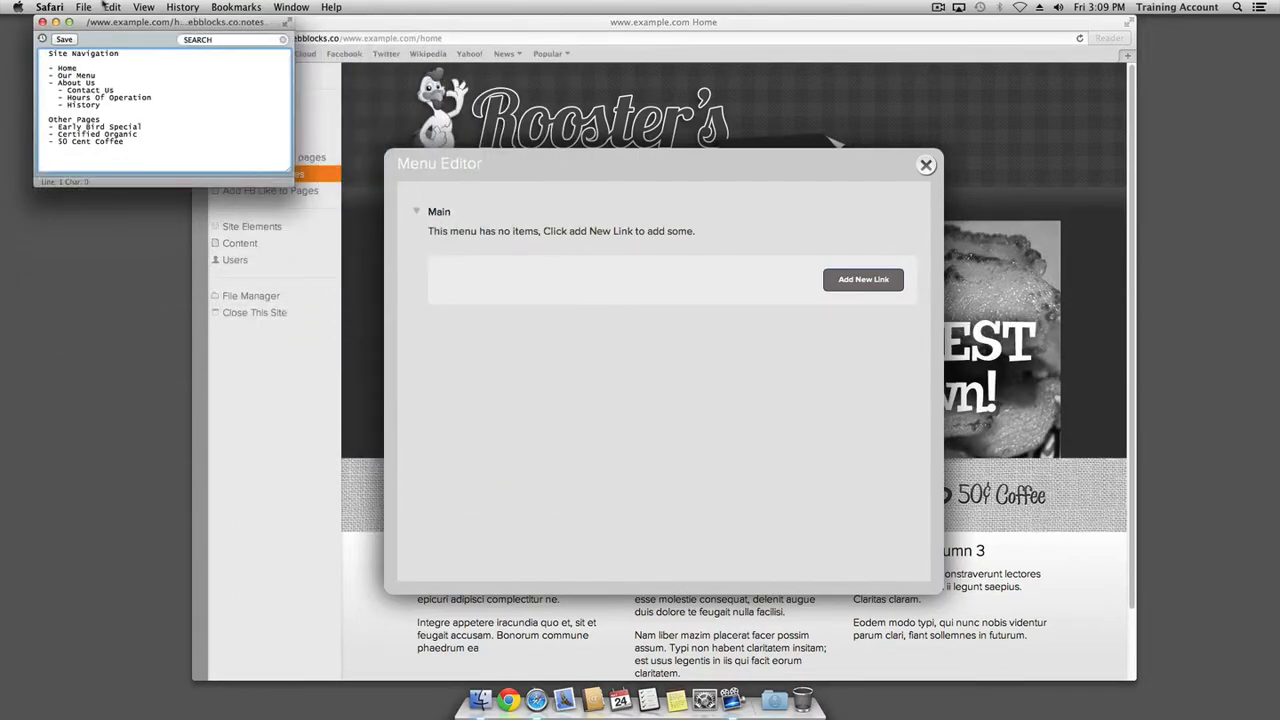
{"action": "left_click_drag", "start_coordinate": [105, 20], "coordinate": [605, 339]}
Step through the planned navigation lines in the notes, then move the notes window to the top-left
{"action": "key", "text": "shift+Down"}
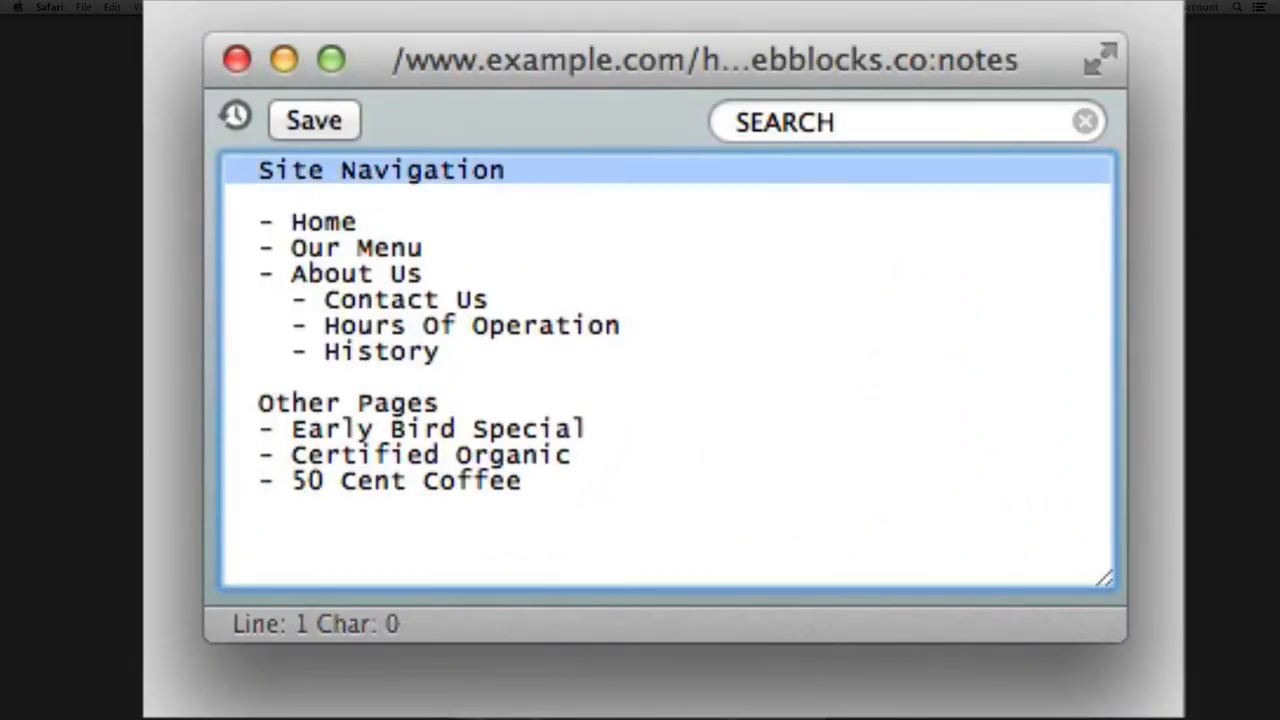
{"action": "key", "text": "Down"}
{"action": "key", "text": "Down"}
{"action": "key", "text": "shift+Down"}
{"action": "key", "text": "Down"}
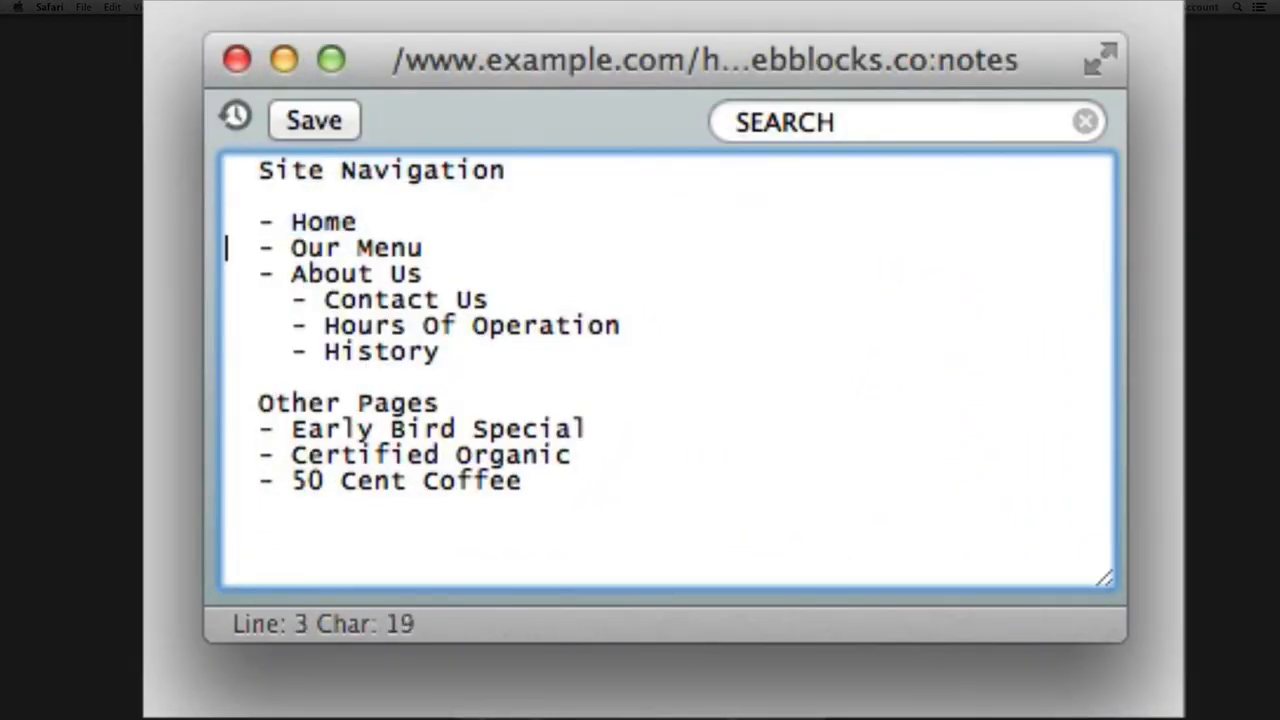
{"action": "key", "text": "shift+Down"}
{"action": "key", "text": "Down"}
{"action": "key", "text": "shift+Down"}
{"action": "key", "text": "Down"}
{"action": "key", "text": "Down"}
{"action": "key", "text": "Down"}
{"action": "key", "text": "Down"}
{"action": "key", "text": "Down"}
{"action": "key", "text": "Down"}
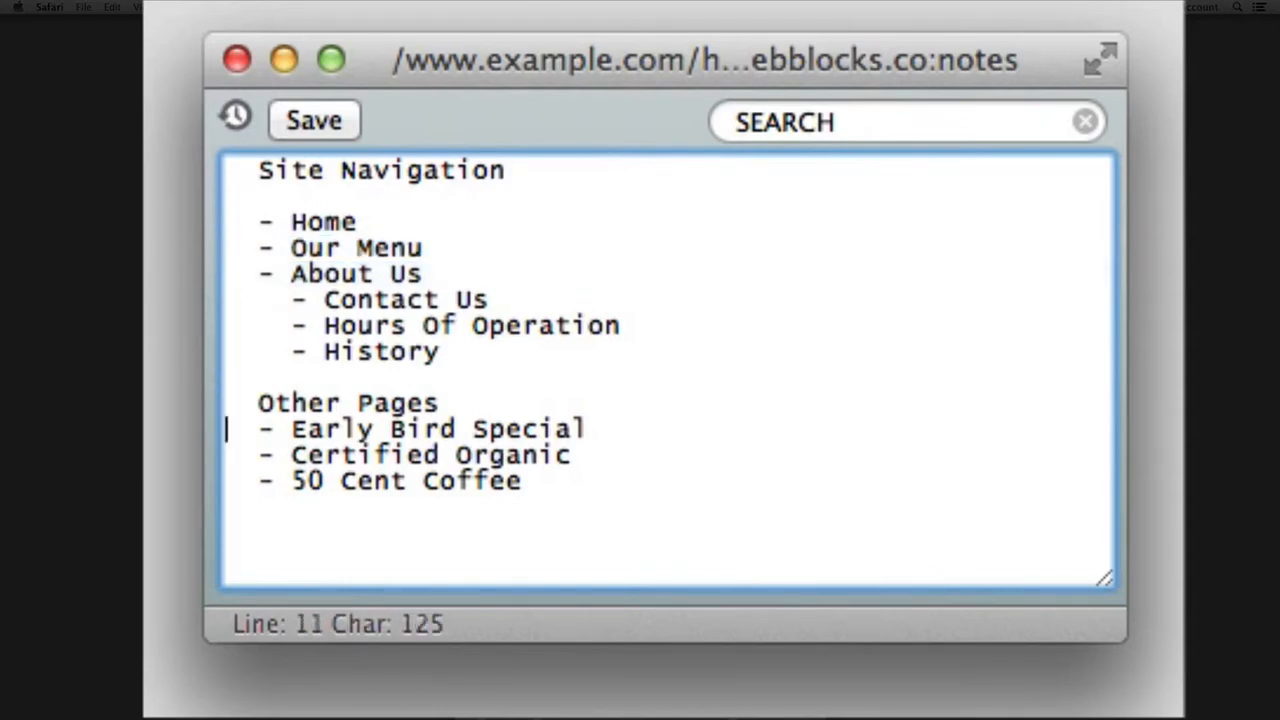
{"action": "key", "text": "shift+Down"}
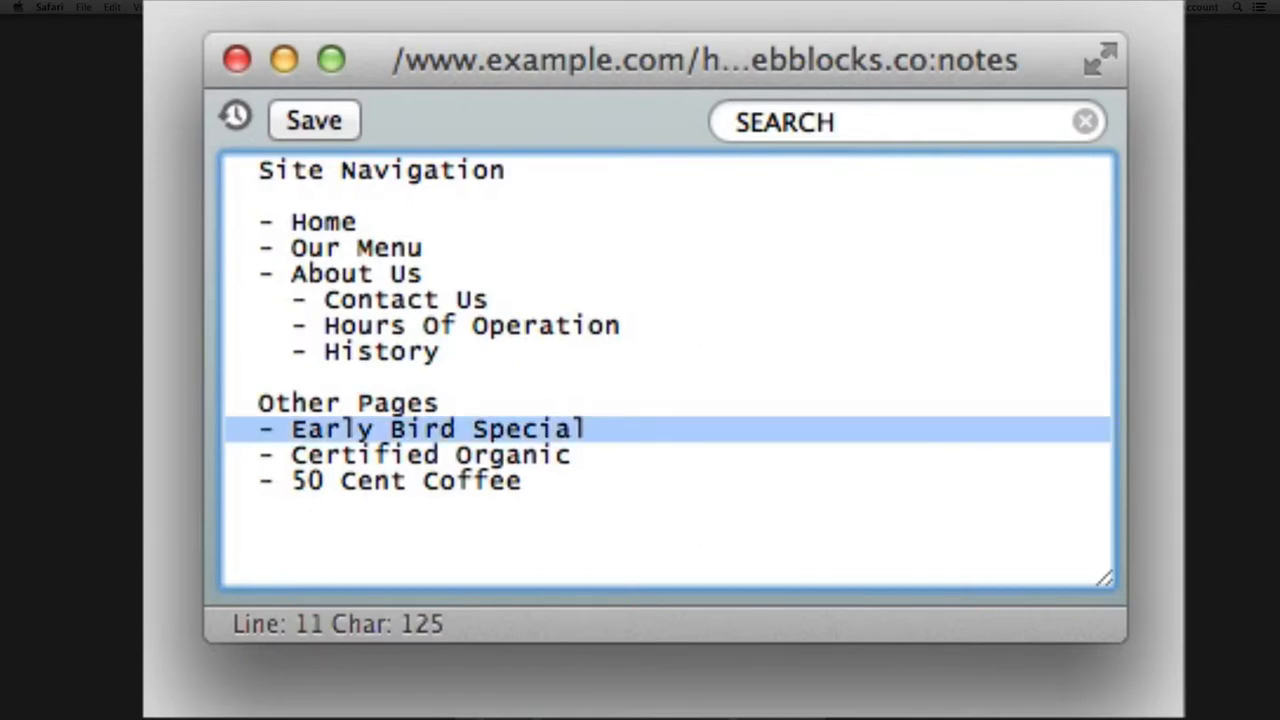
{"action": "key", "text": "Down"}
{"action": "key", "text": "shift+Down"}
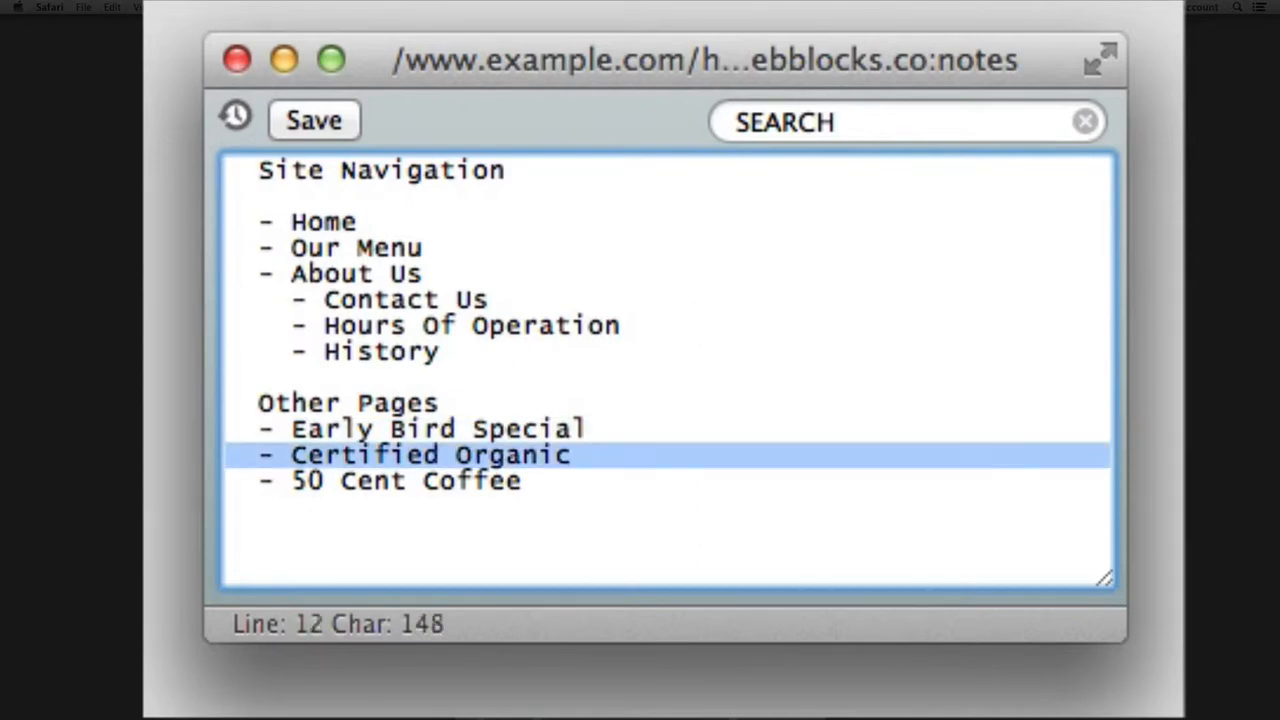
{"action": "key", "text": "Down"}
{"action": "key", "text": "shift+Down"}
{"action": "key", "text": "Up"}
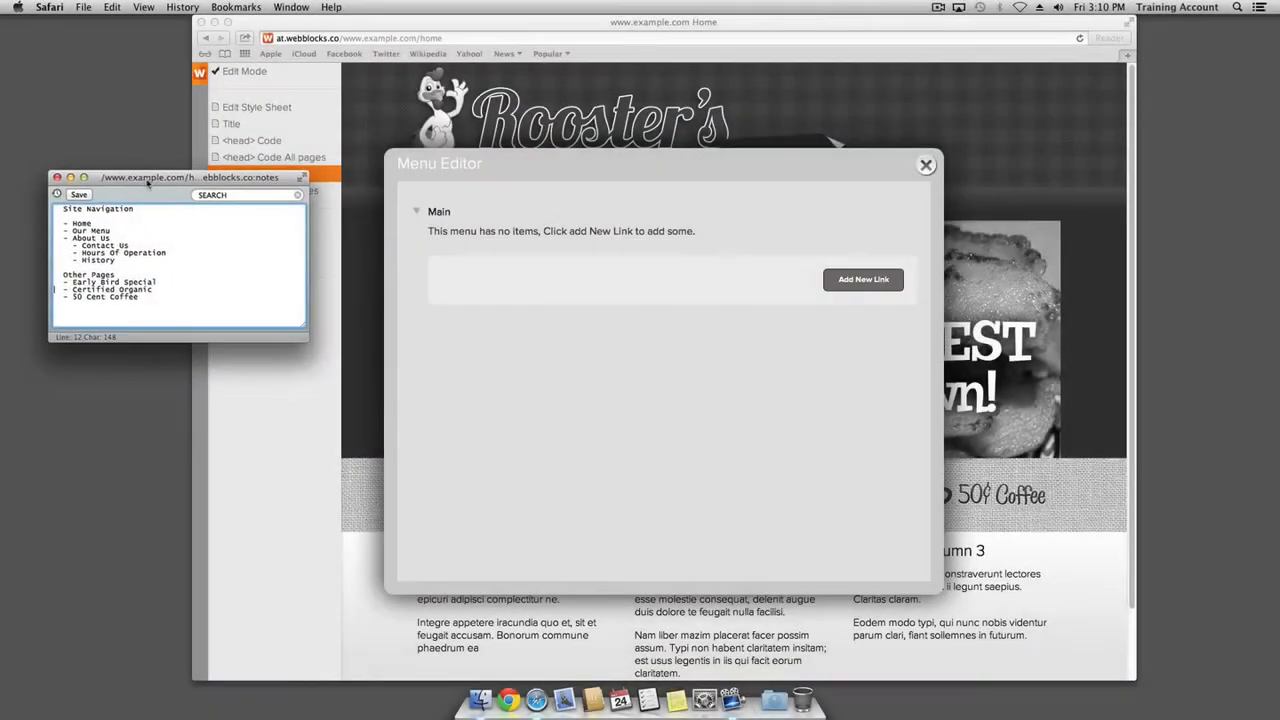
{"action": "left_click_drag", "start_coordinate": [148, 183], "coordinate": [112, 158]}
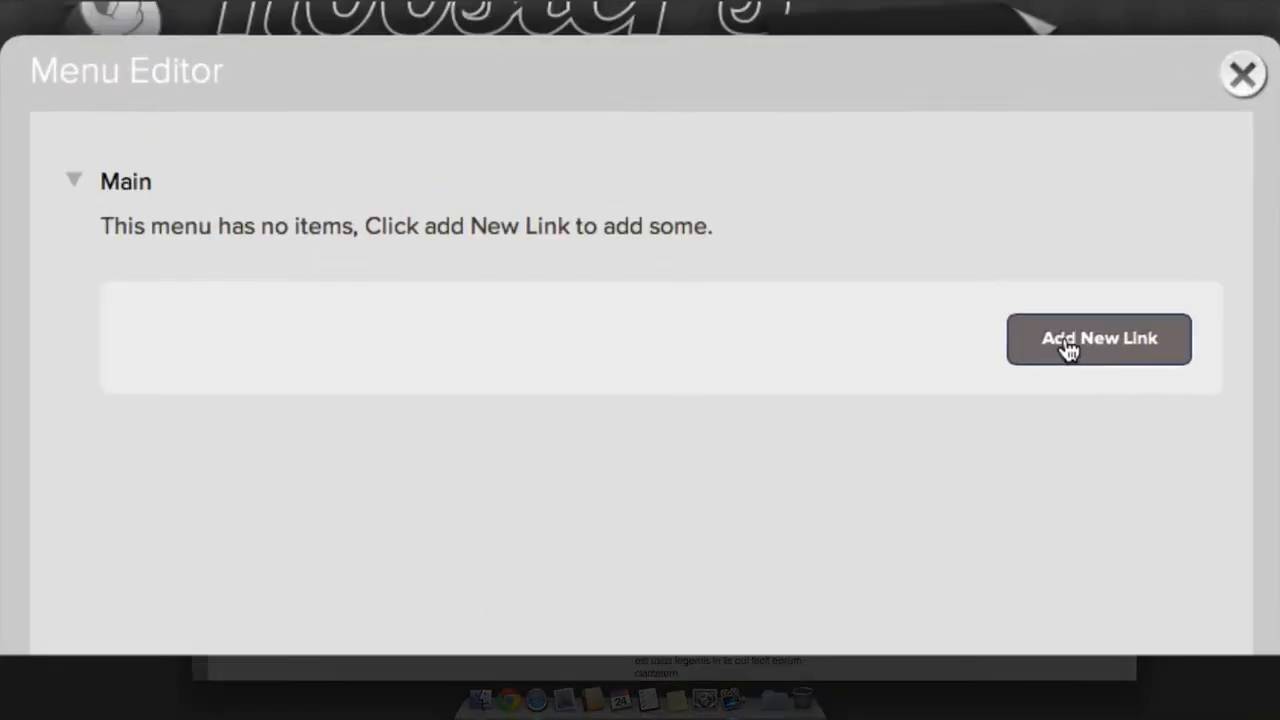
Create a new menu link with text 'Home' and path /home
{"action": "left_click", "coordinate": [1068, 340]}
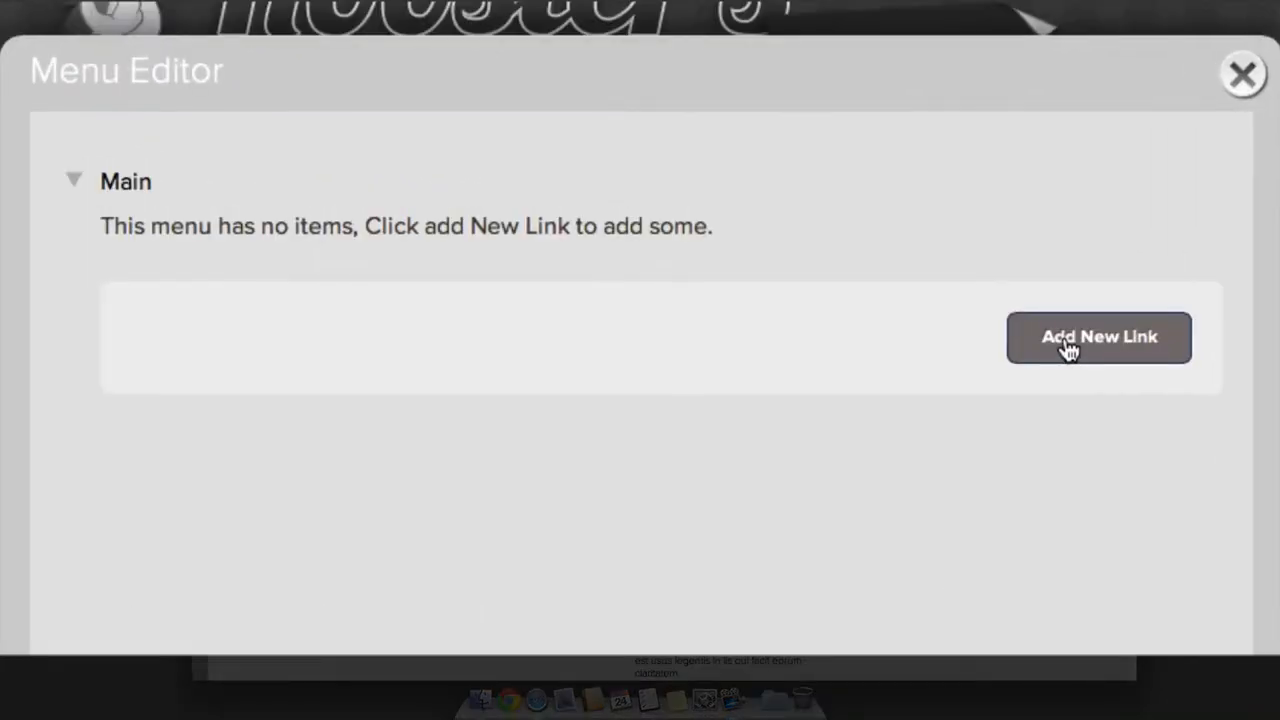
{"action": "type", "text": "Home"}
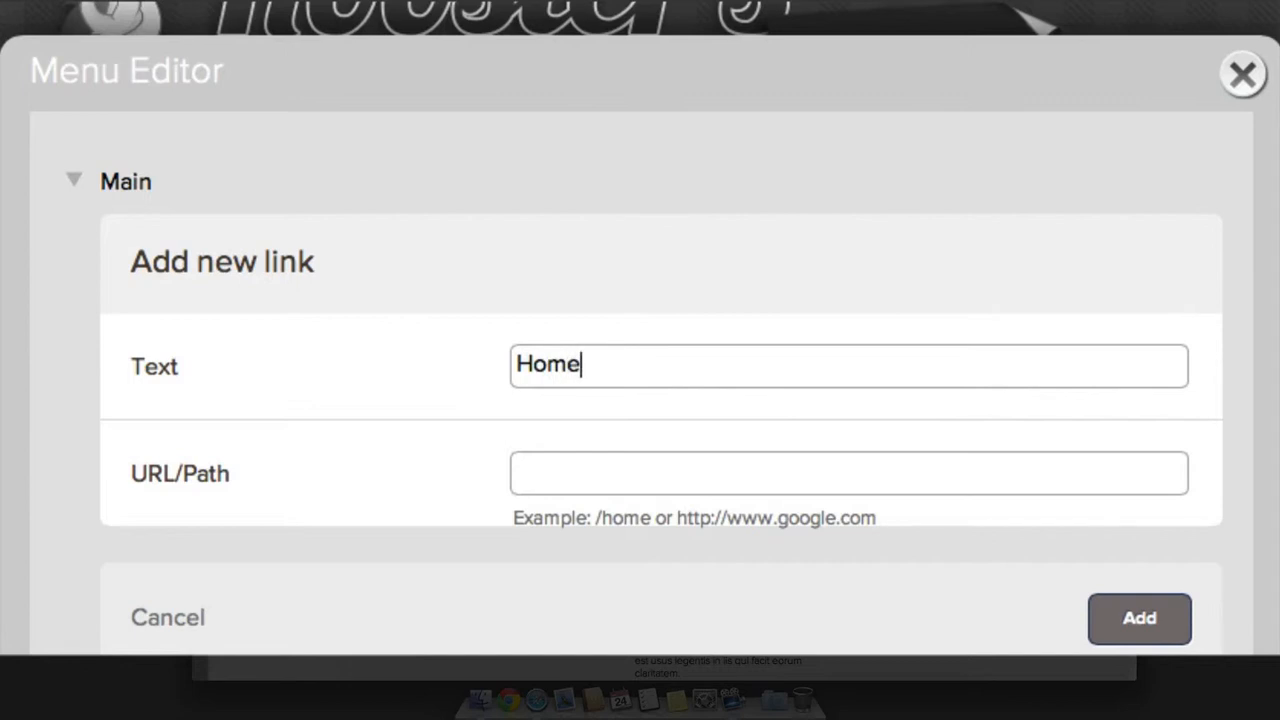
{"action": "key", "text": "Tab"}
{"action": "type", "text": "/home"}
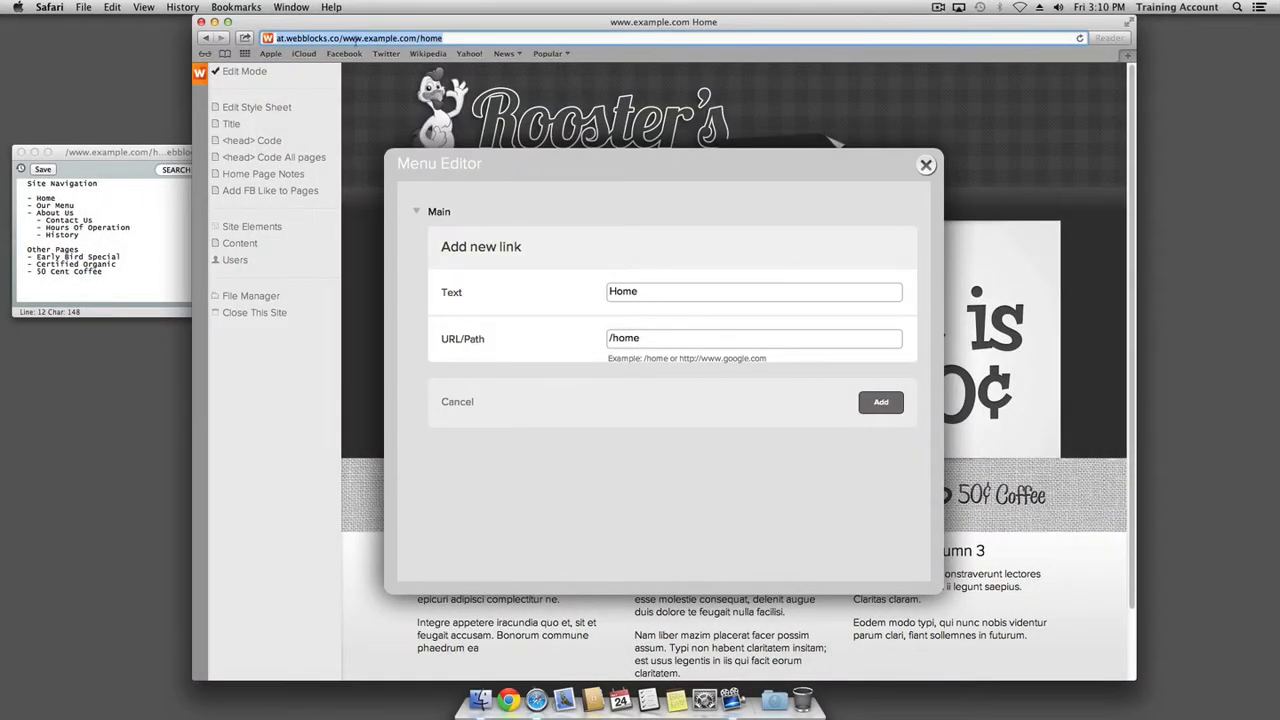
Check the /home path against the browser address, then add the Home link to the menu
{"action": "left_click", "coordinate": [276, 40]}
{"action": "left_click_drag", "start_coordinate": [276, 38], "coordinate": [342, 39]}
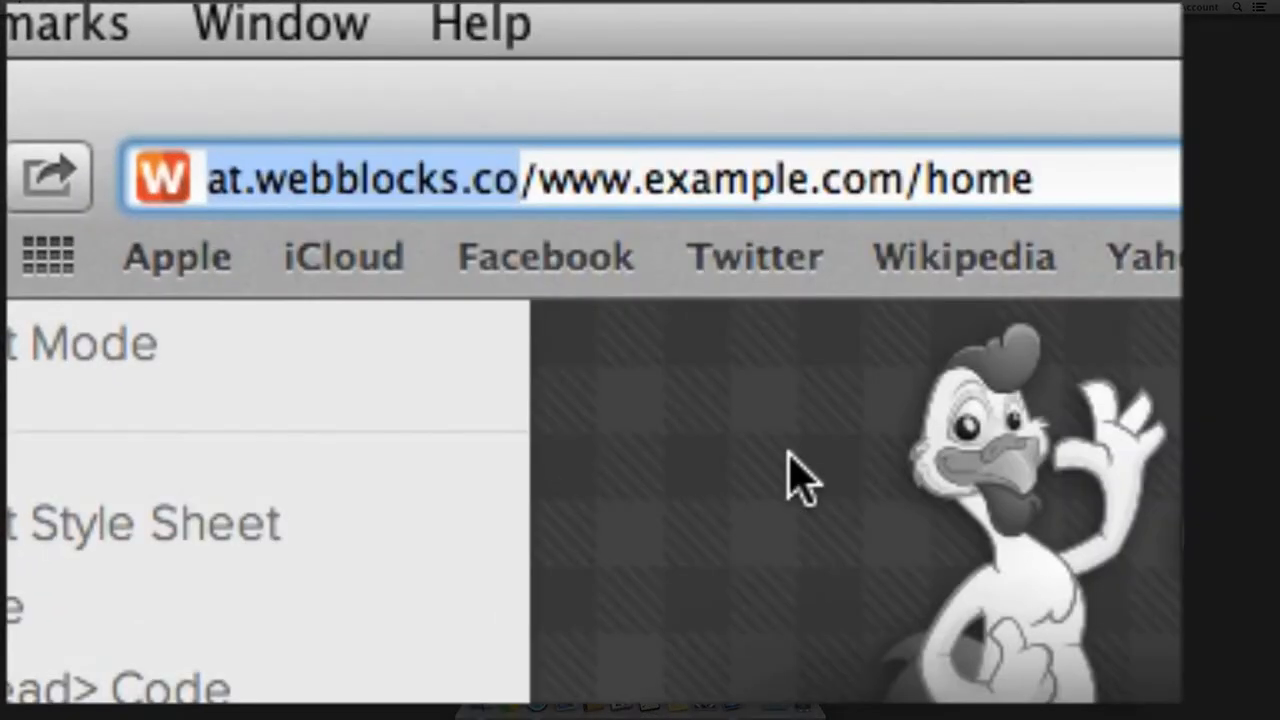
{"action": "key", "text": "shift+Right"}
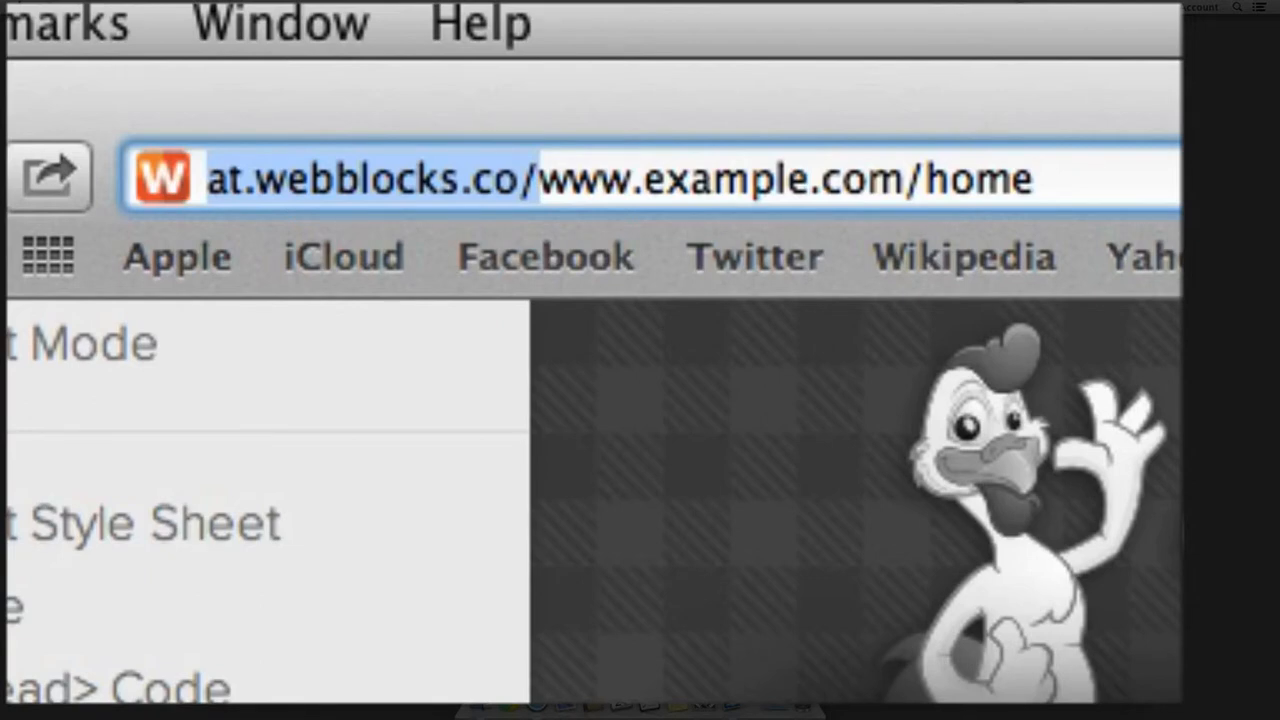
{"action": "key", "text": "BackSpace"}
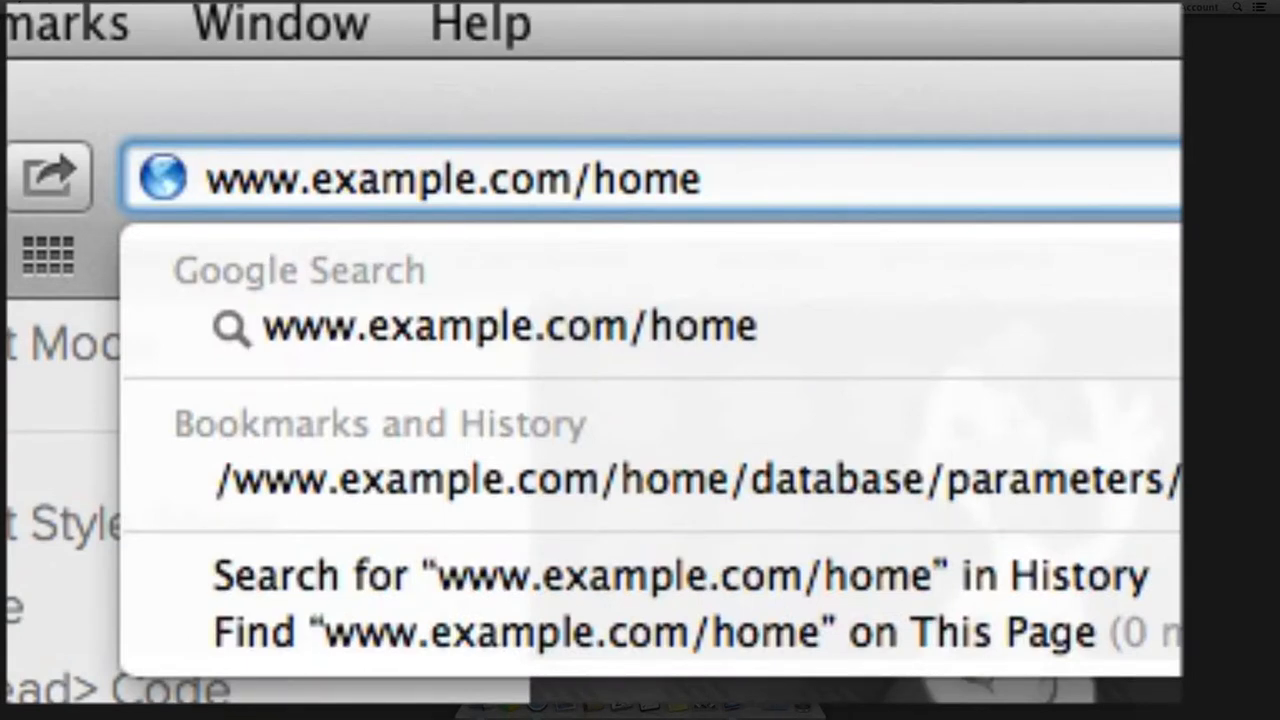
{"action": "key", "text": "Escape"}
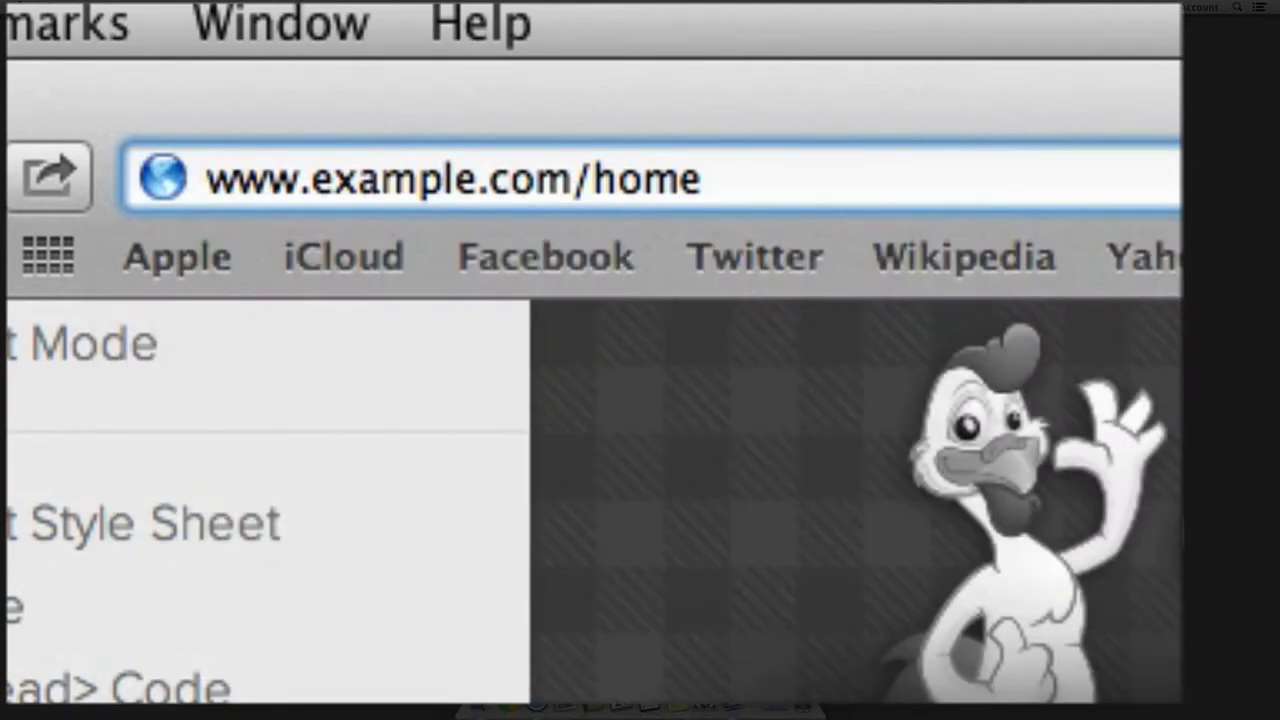
{"action": "key", "text": "Escape"}
{"action": "key", "text": "Left"}
{"action": "key", "text": "Right"}
{"action": "key", "text": "Right"}
{"action": "key", "text": "Right"}
{"action": "key", "text": "Right"}
{"action": "key", "text": "Right"}
{"action": "key", "text": "Right"}
{"action": "key", "text": "Right"}
{"action": "key", "text": "Right"}
{"action": "key", "text": "Right"}
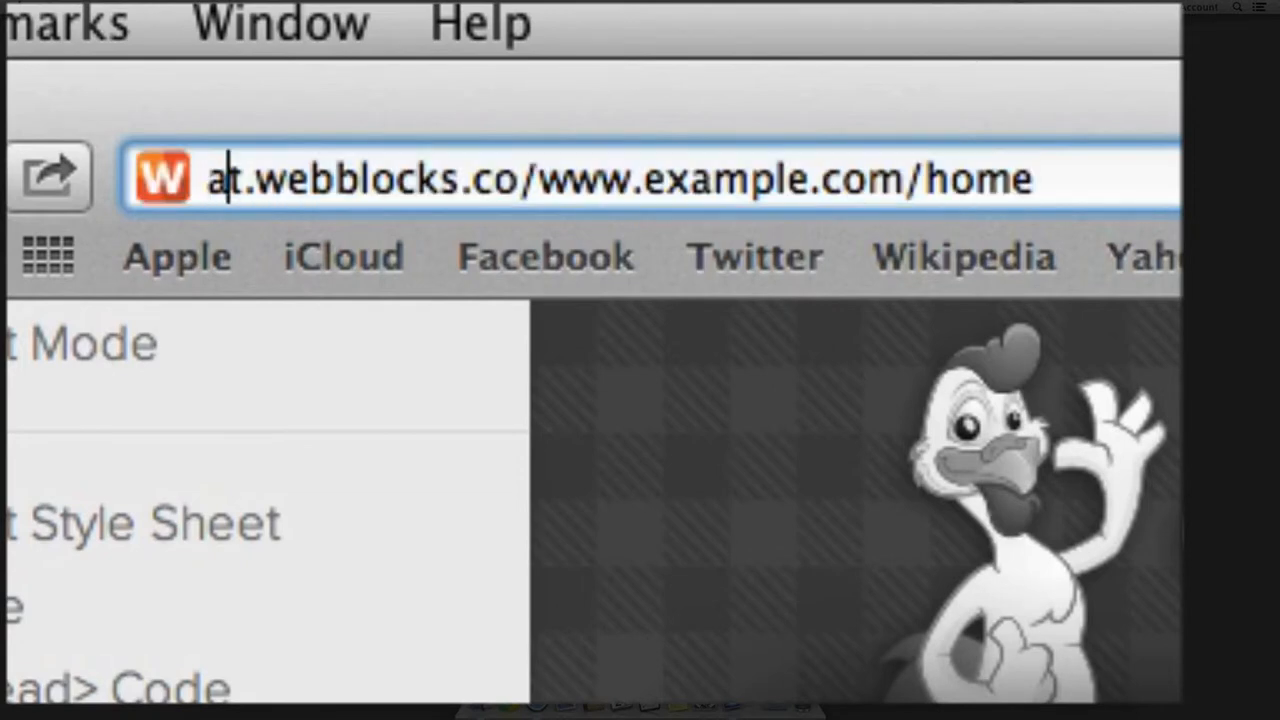
{"action": "key", "text": "Right"}
{"action": "key", "text": "Right"}
{"action": "key", "text": "Right"}
{"action": "key", "text": "Right"}
{"action": "key", "text": "Right"}
{"action": "key", "text": "Right"}
{"action": "key", "text": "Right"}
{"action": "key", "text": "shift+Right"}
{"action": "key", "text": "shift+Right"}
{"action": "key", "text": "shift+Right"}
{"action": "key", "text": "shift+Right"}
{"action": "key", "text": "shift+Right"}
{"action": "key", "text": "shift+Right"}
{"action": "key", "text": "shift+Right"}
{"action": "key", "text": "shift+Right"}
{"action": "key", "text": "shift+Right"}
{"action": "key", "text": "shift+Right"}
{"action": "key", "text": "shift+Right"}
{"action": "key", "text": "shift+Right"}
{"action": "key", "text": "shift+Right"}
{"action": "key", "text": "shift+Right"}
{"action": "key", "text": "shift+Right"}
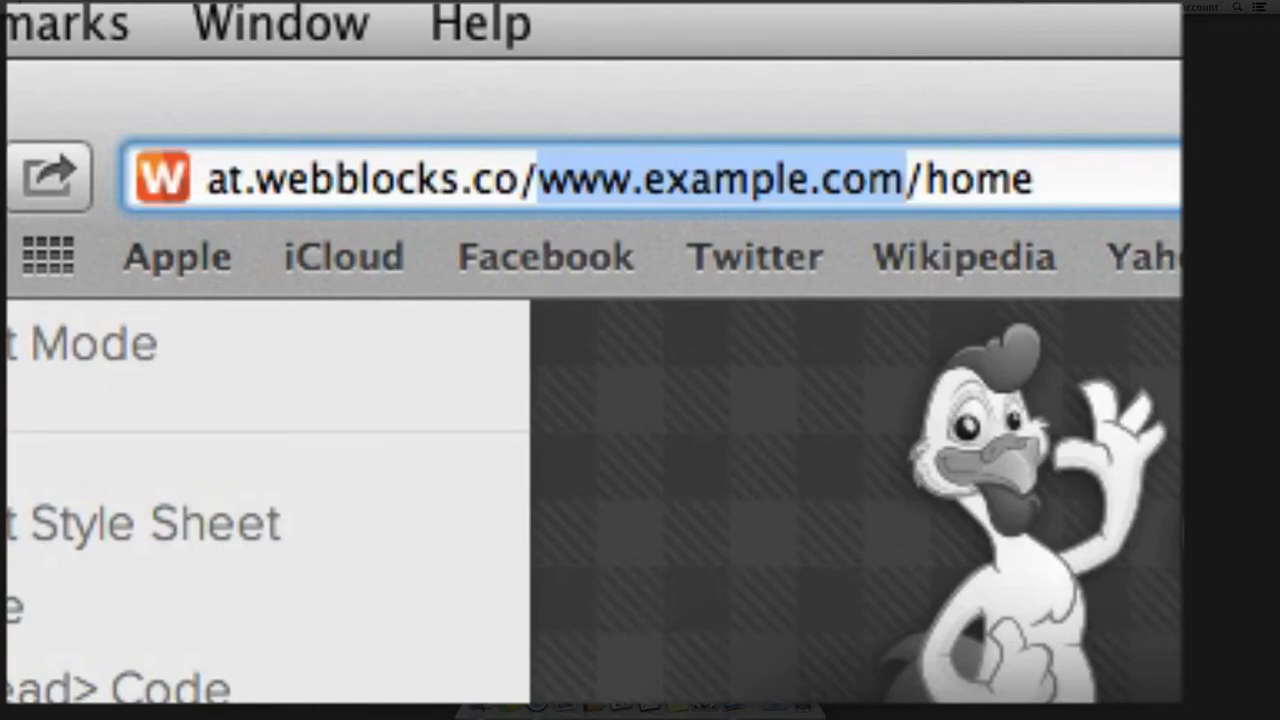
{"action": "key", "text": "Right"}
{"action": "key", "text": "shift+Right"}
{"action": "key", "text": "shift+Right"}
{"action": "key", "text": "shift+Right"}
{"action": "key", "text": "shift+Right"}
{"action": "key", "text": "shift+Right"}
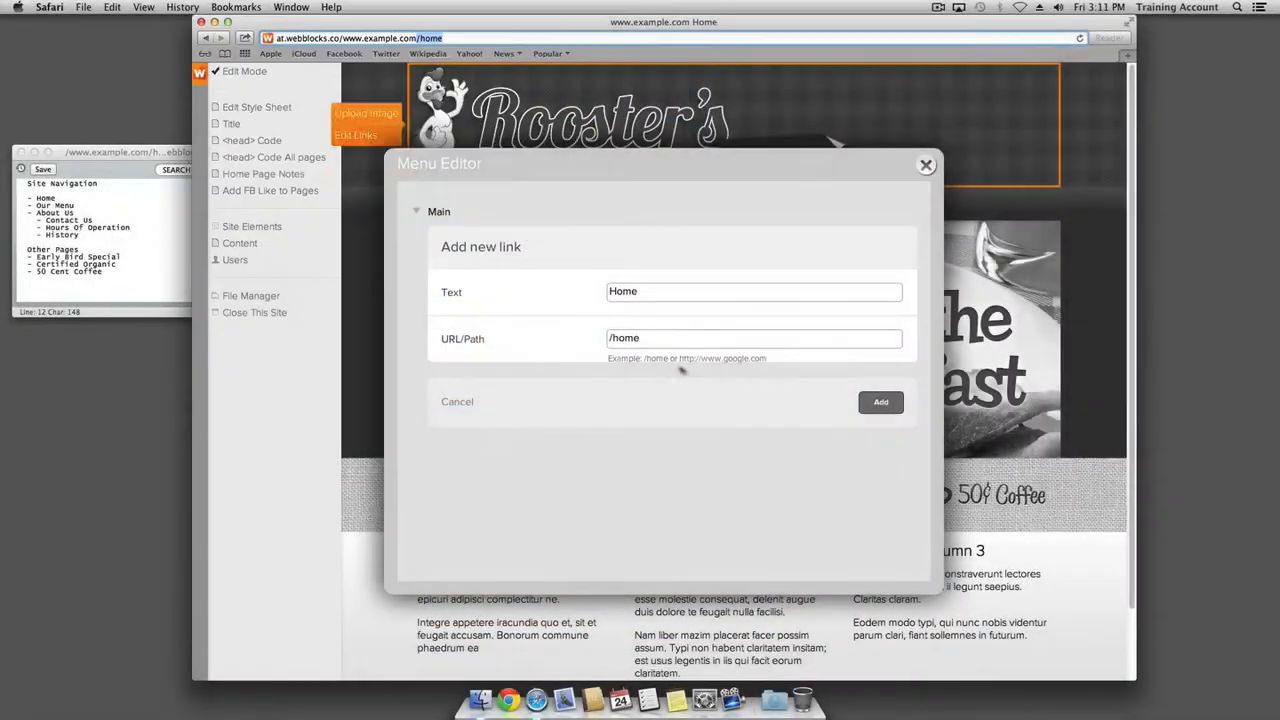
{"action": "left_click", "coordinate": [656, 337]}
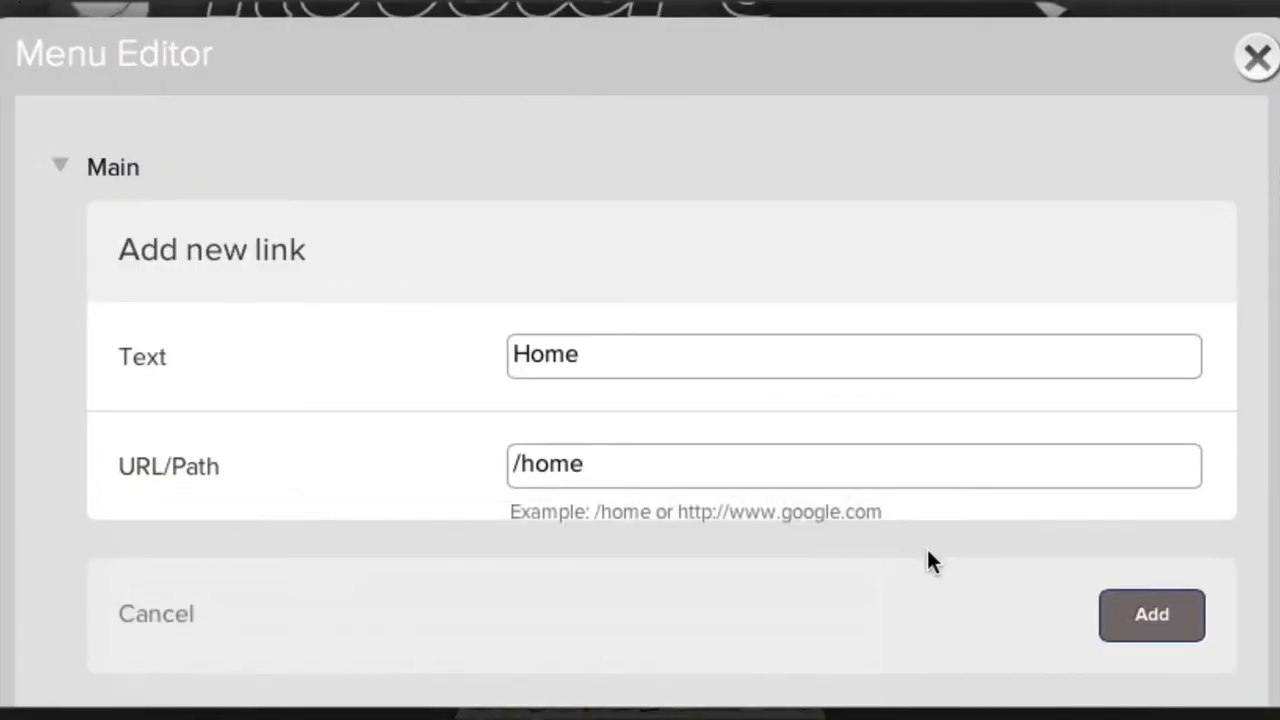
{"action": "left_click", "coordinate": [1150, 620]}
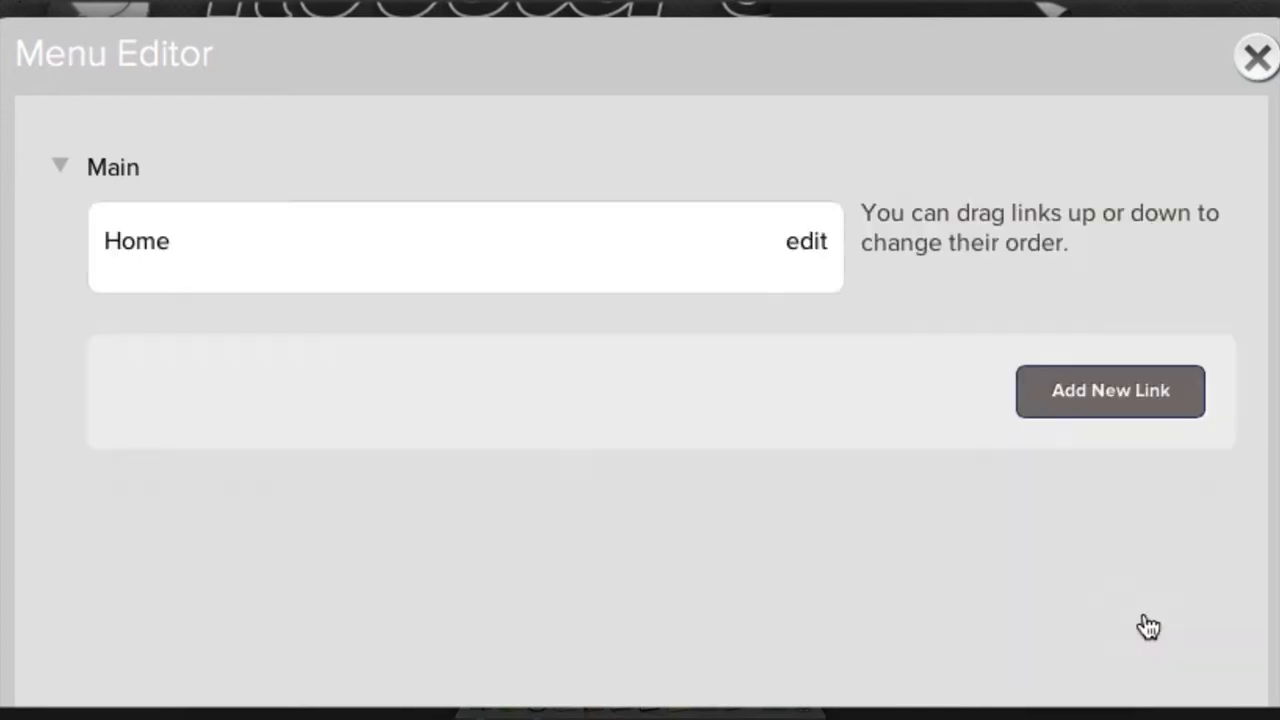
Create a link titled 'Our Menu' with path /our-menu and add it after Home
{"action": "left_click", "coordinate": [1070, 406]}
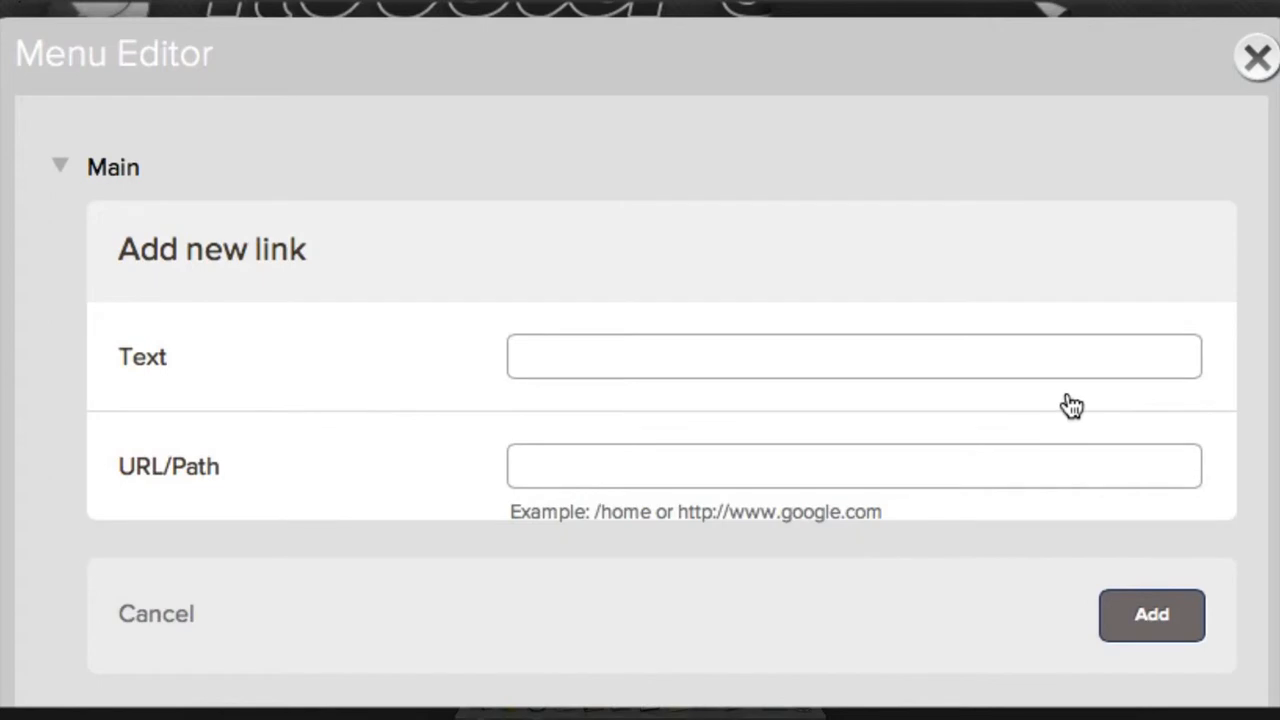
{"action": "left_click", "coordinate": [669, 357]}
{"action": "type", "text": "Our Menu"}
{"action": "key", "text": "Tab"}
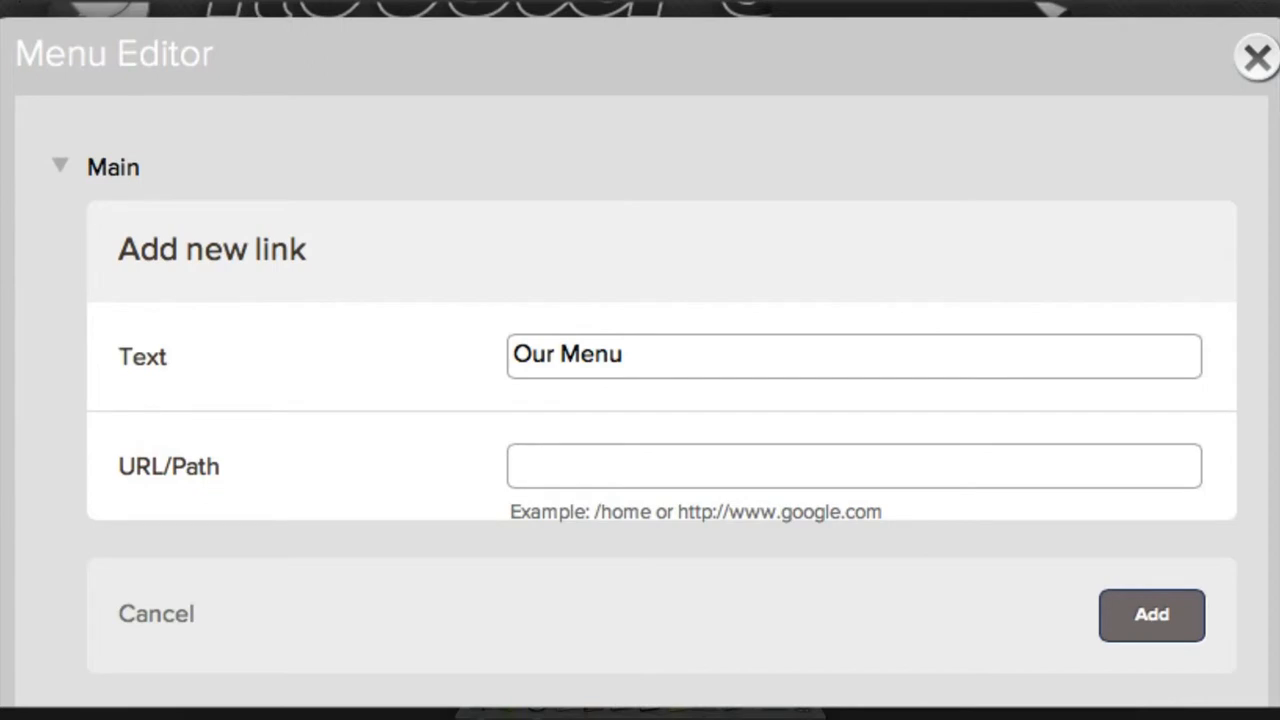
{"action": "type", "text": "/our"}
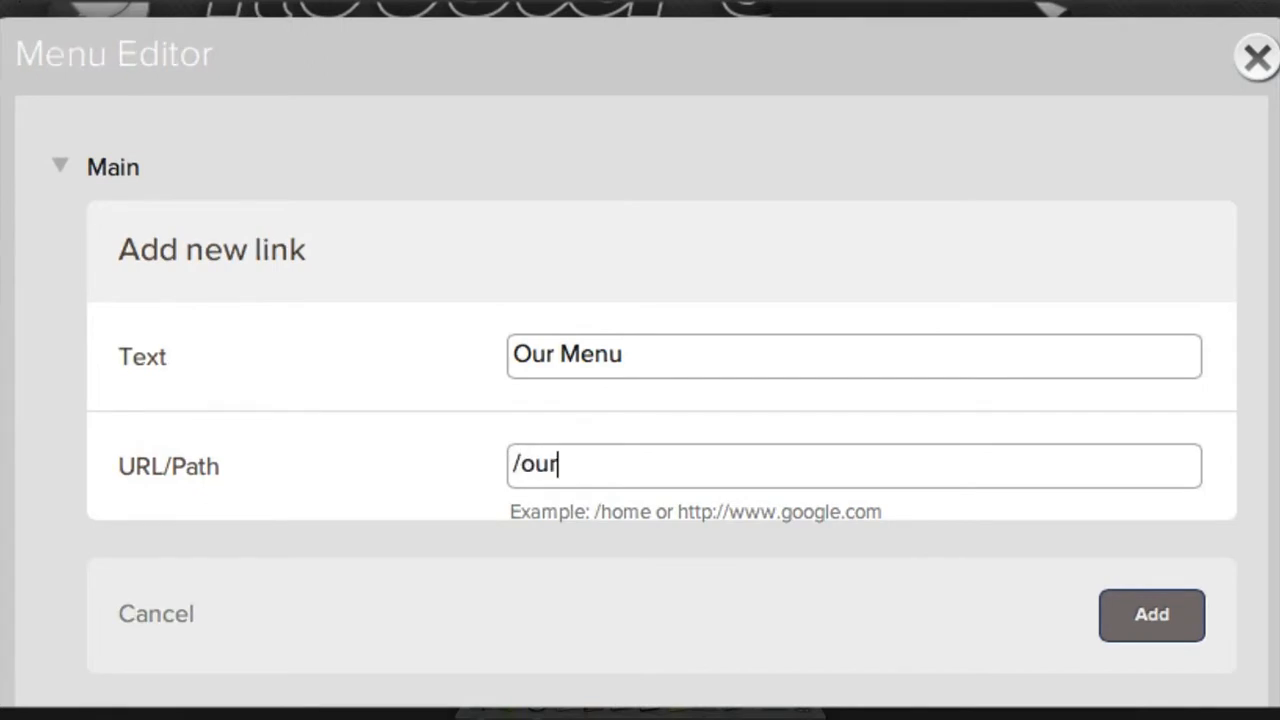
{"action": "type", "text": "-menu"}
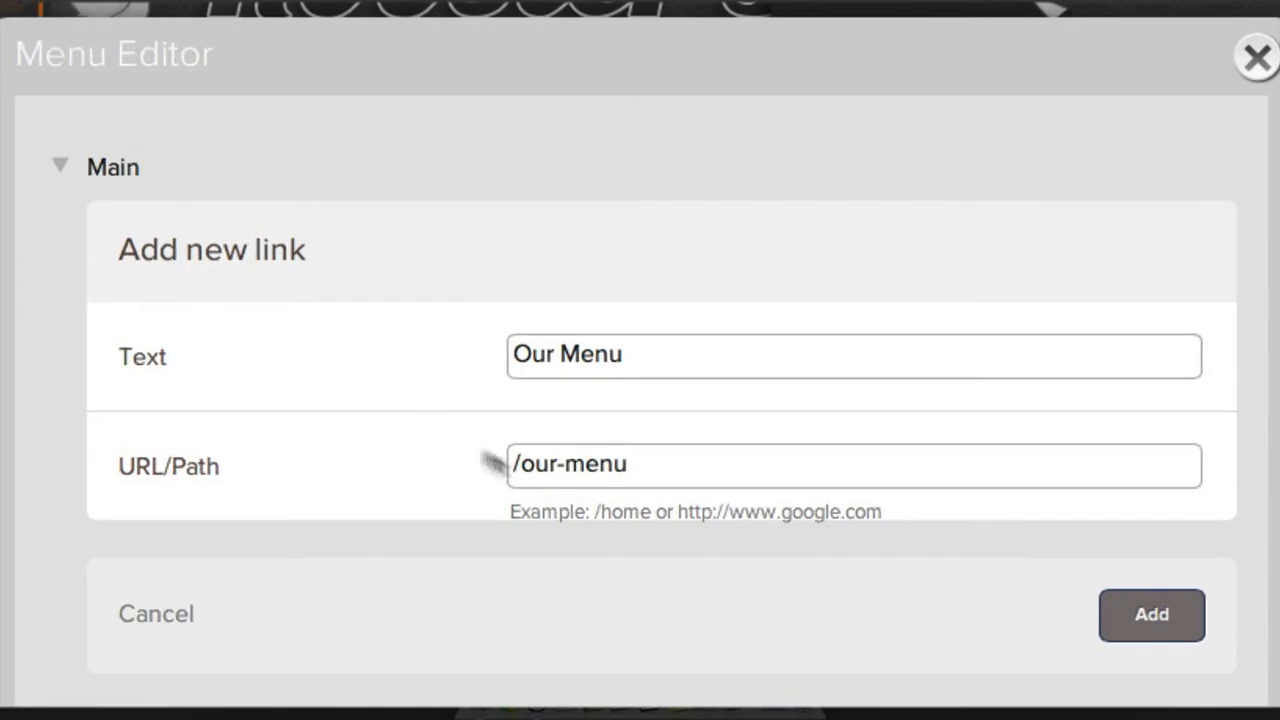
{"action": "left_click", "coordinate": [658, 466]}
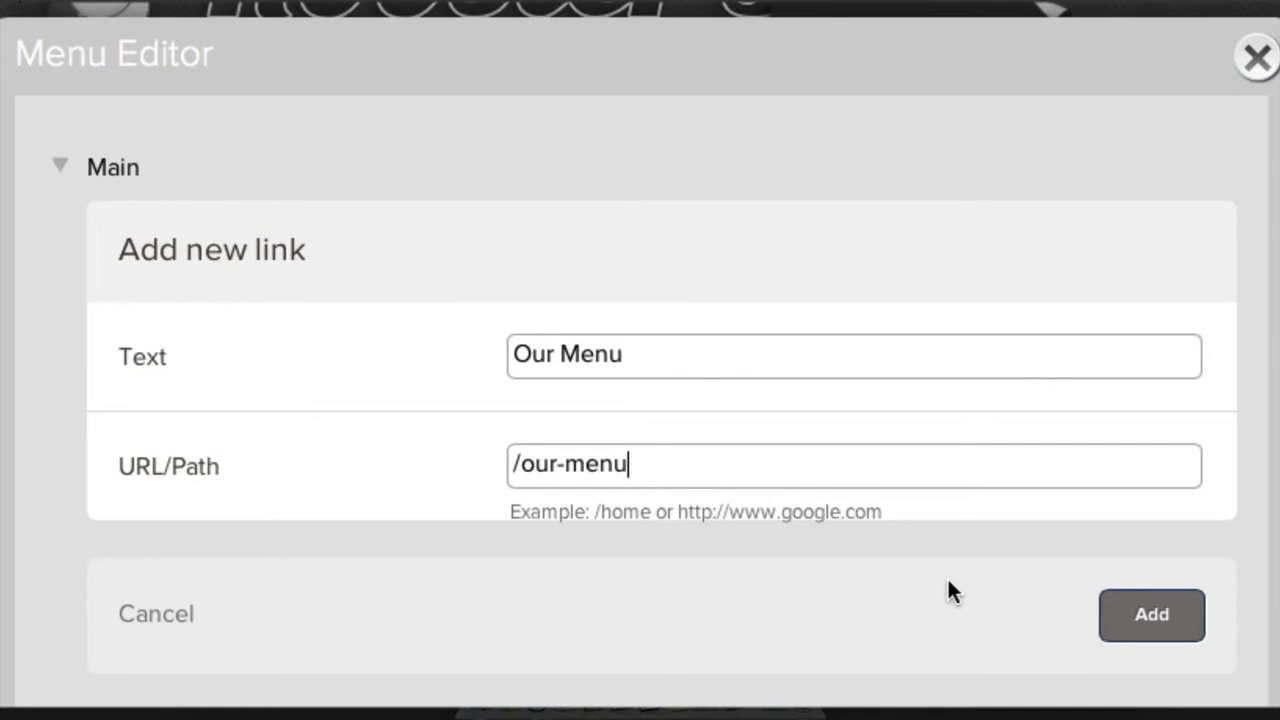
{"action": "key", "text": "Left"}
{"action": "key", "text": "Left"}
{"action": "key", "text": "Left"}
{"action": "key", "text": "Left"}
{"action": "key", "text": "shift+Left"}
{"action": "key", "text": "Right"}
{"action": "key", "text": "Right"}
{"action": "key", "text": "Right"}
{"action": "key", "text": "Right"}
{"action": "key", "text": "Right"}
{"action": "left_click", "coordinate": [1150, 616]}
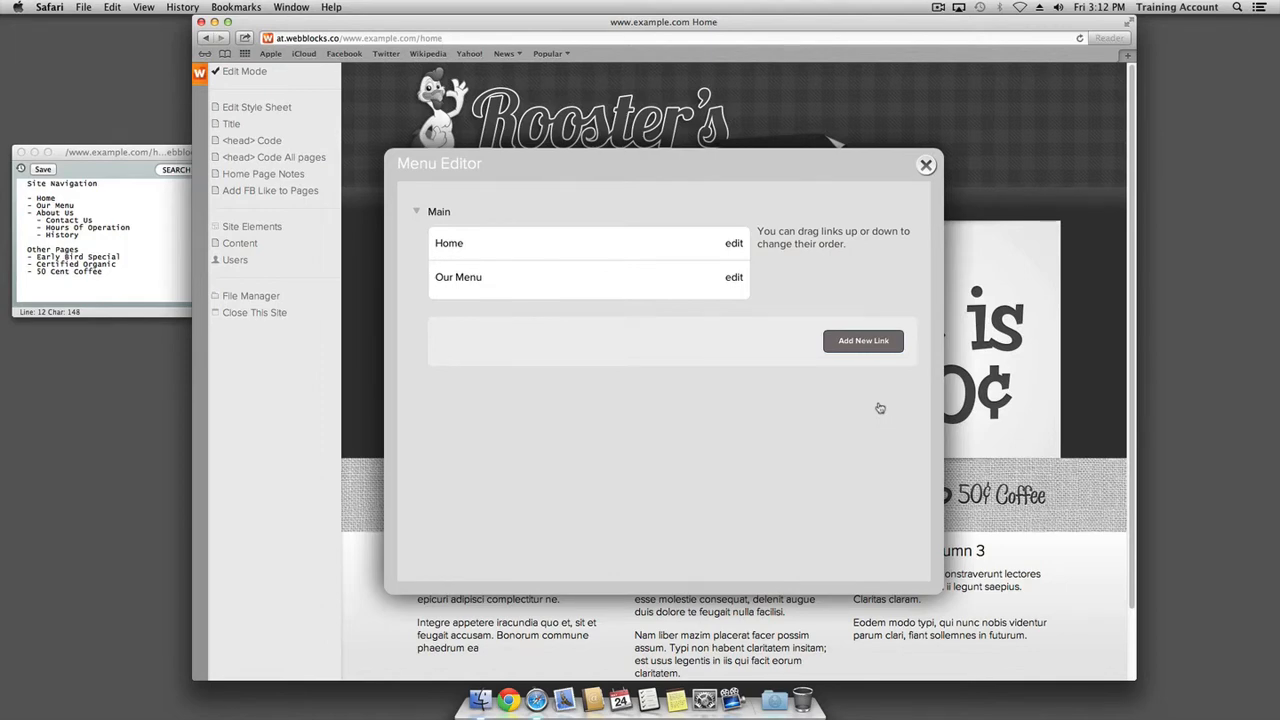
Close the Menu Editor, go to Home, and follow Our Menu to its 404 page
{"action": "left_click", "coordinate": [926, 167]}
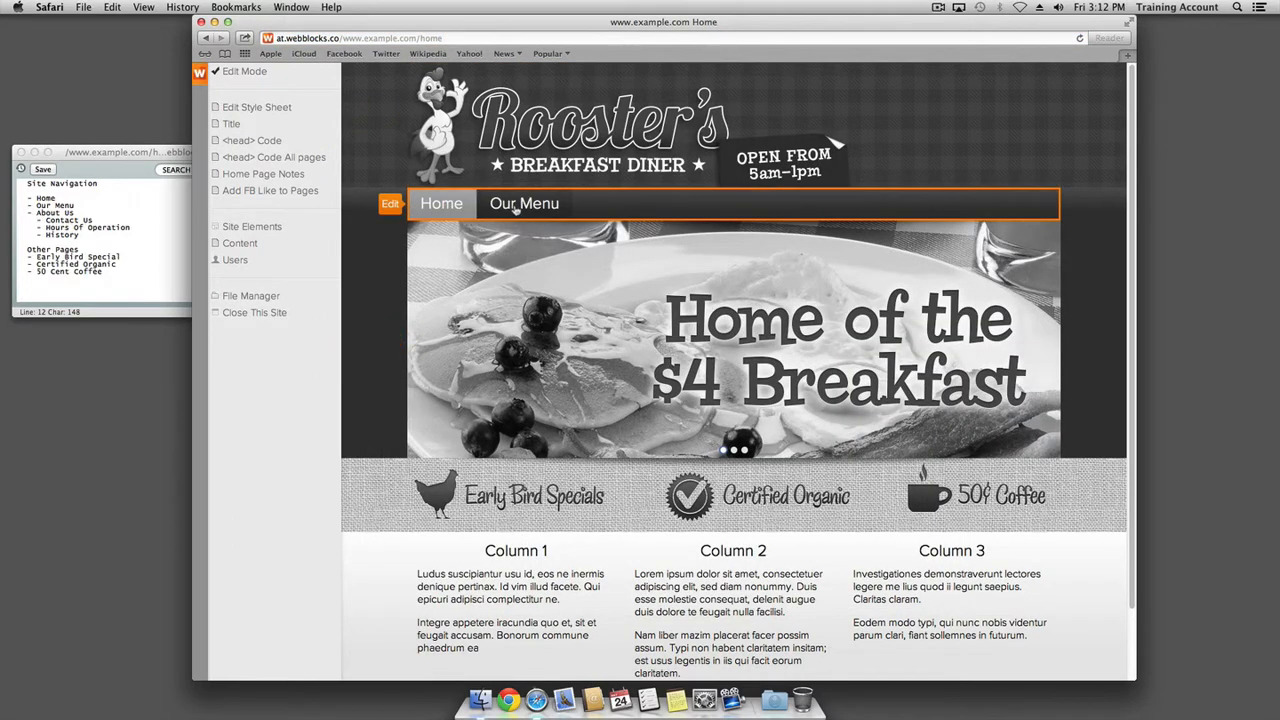
{"action": "left_click", "coordinate": [433, 207]}
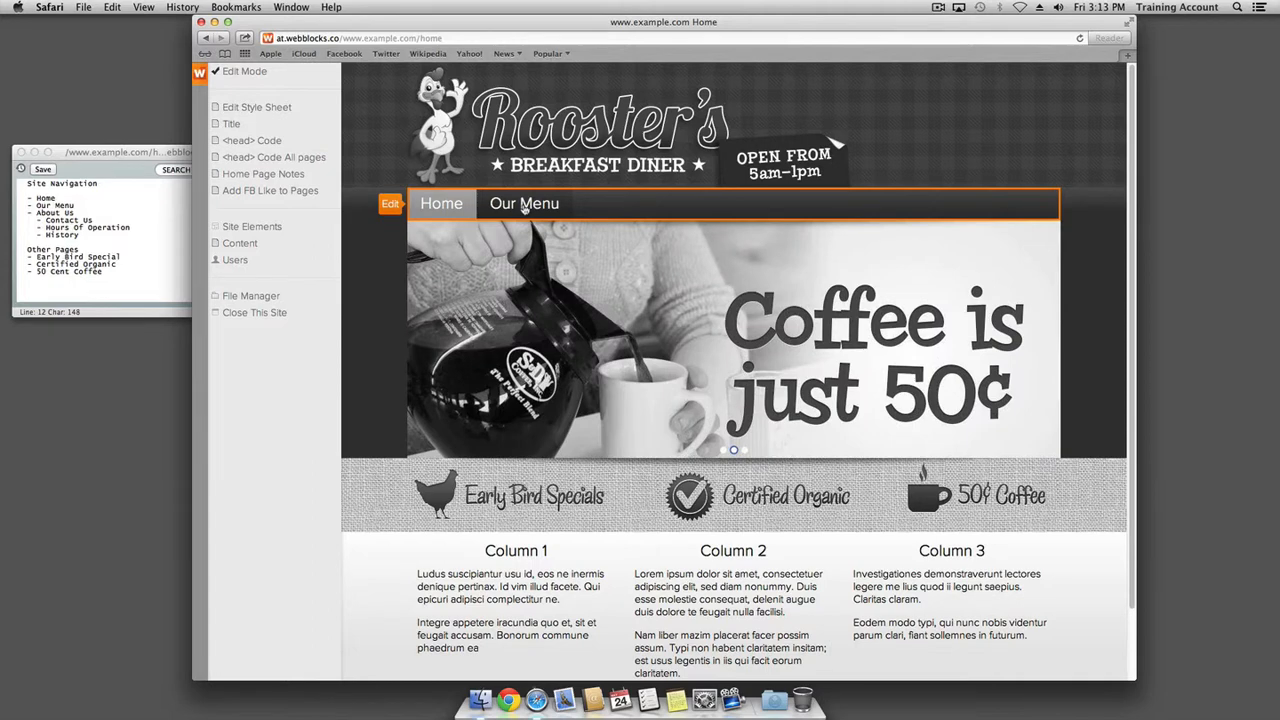
{"action": "left_click", "coordinate": [524, 204]}
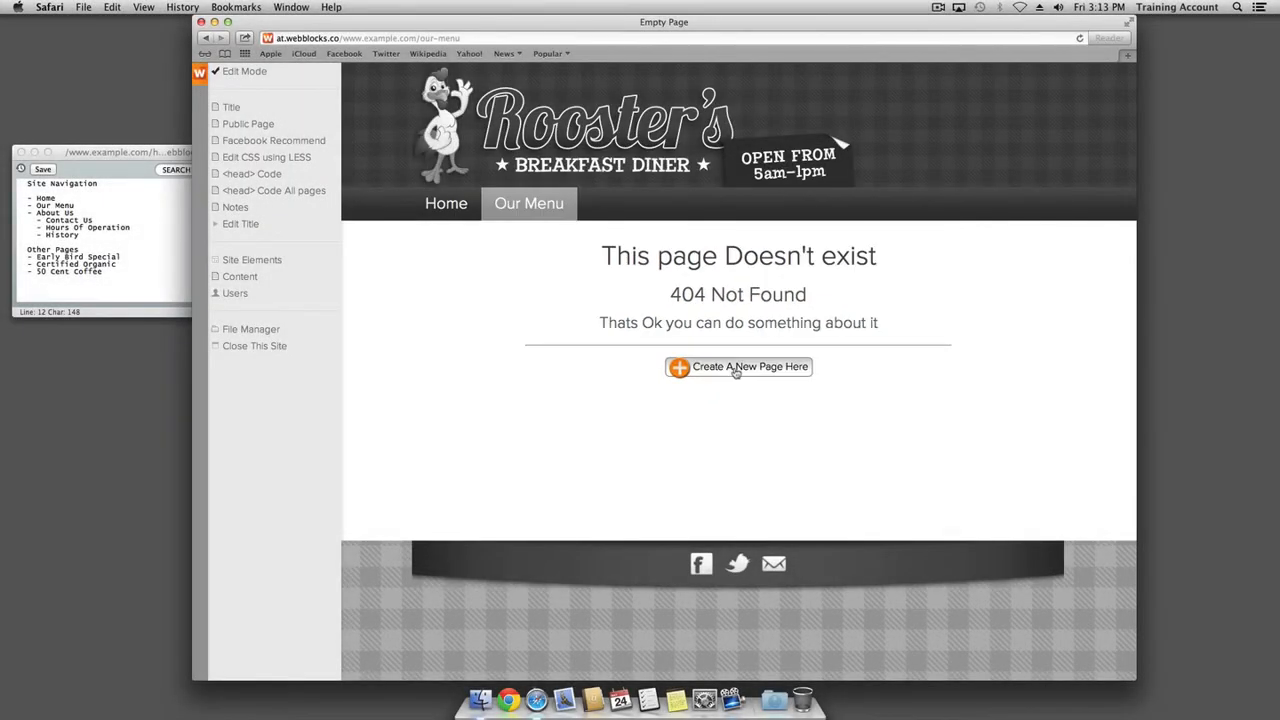
Create the missing our-menu page and open its content for editing
{"action": "left_click", "coordinate": [736, 368]}
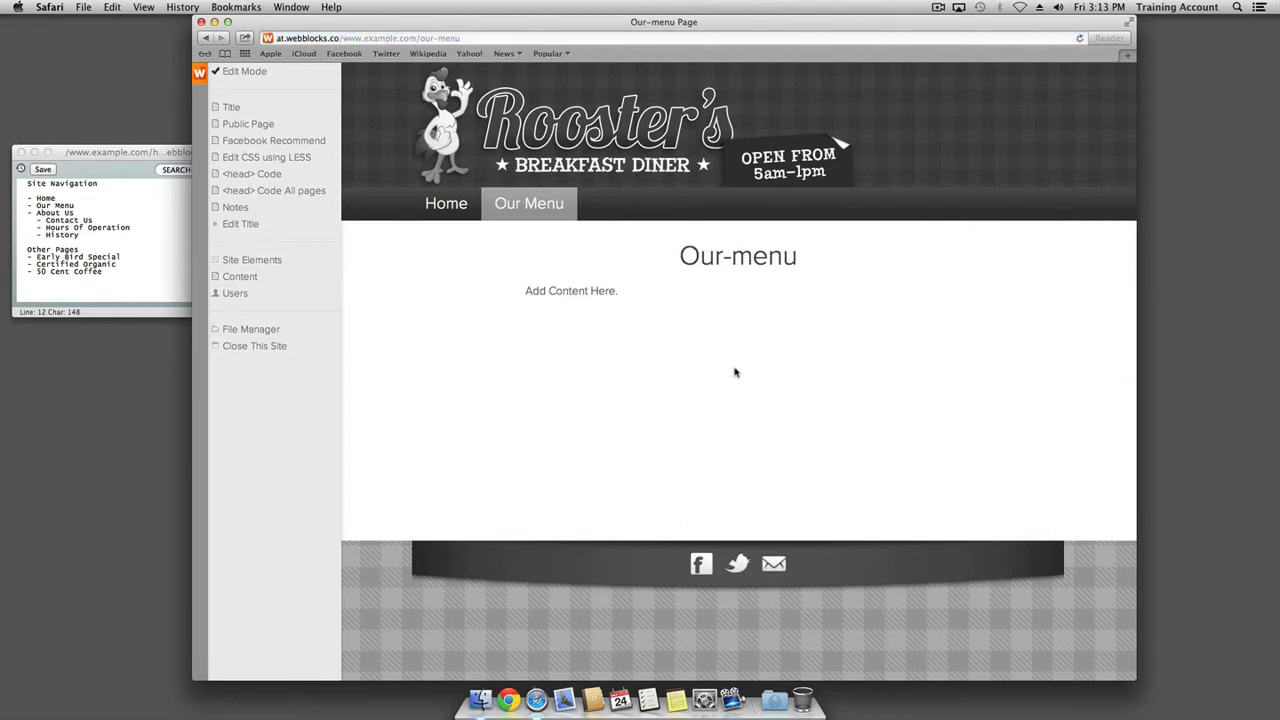
{"action": "mouse_move", "coordinate": [714, 371]}
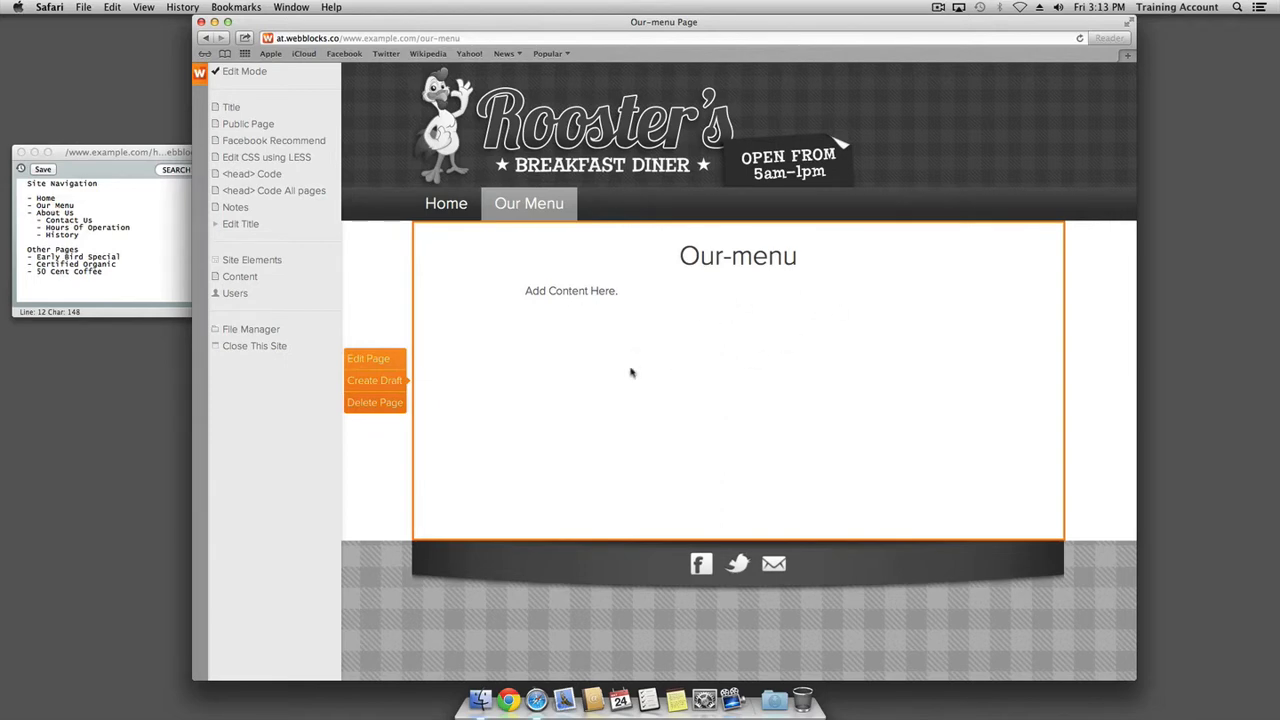
{"action": "left_click", "coordinate": [368, 360]}
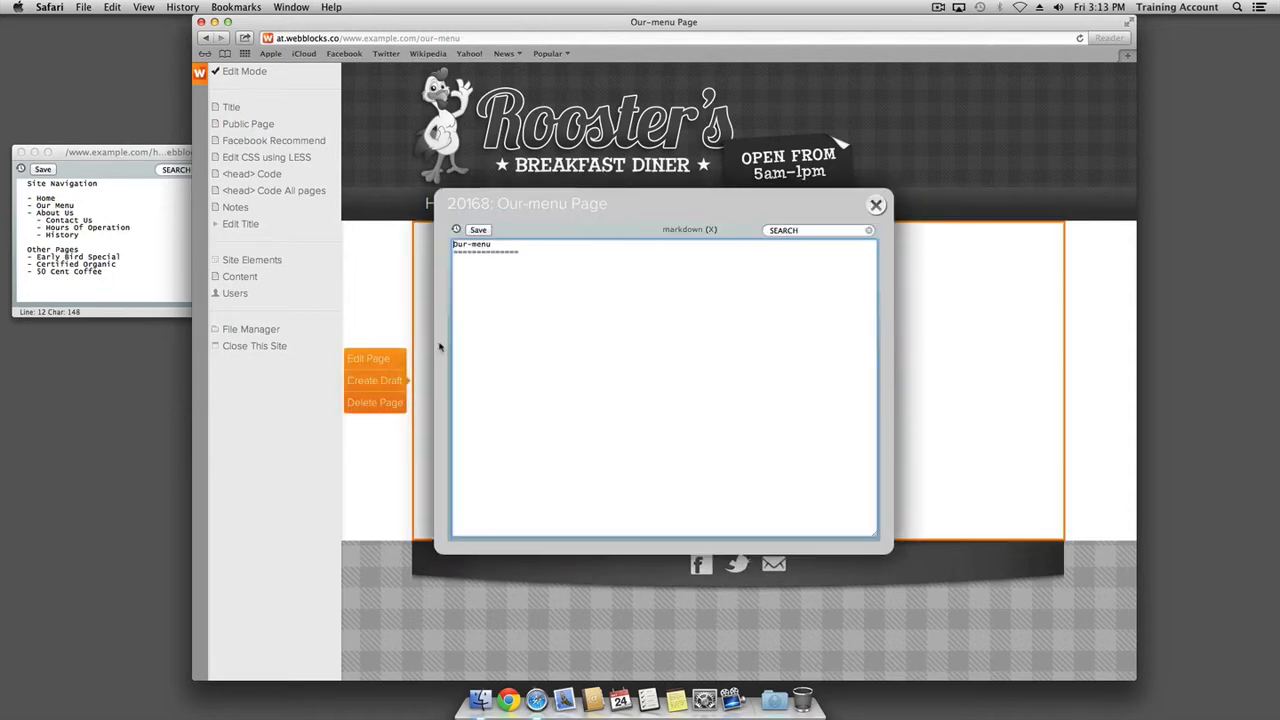
Retitle the page 'Our Menu', paste placeholder text below it, then save and close
{"action": "key", "text": "Up"}
{"action": "key", "text": "Up"}
{"action": "key", "text": "Right"}
{"action": "key", "text": "Right"}
{"action": "key", "text": "Right"}
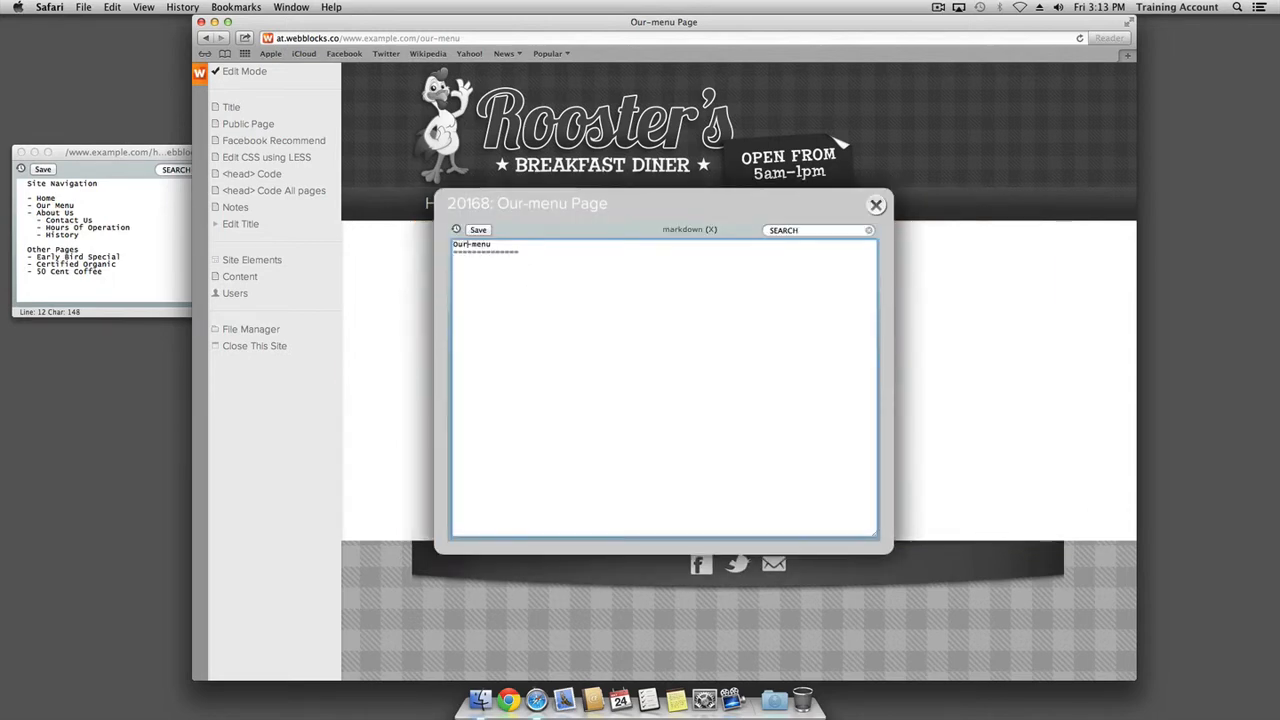
{"action": "key", "text": "BackSpace"}
{"action": "key", "text": "BackSpace"}
{"action": "type", "text": "M"}
{"action": "key", "text": "Return"}
{"action": "key", "text": "super+v"}
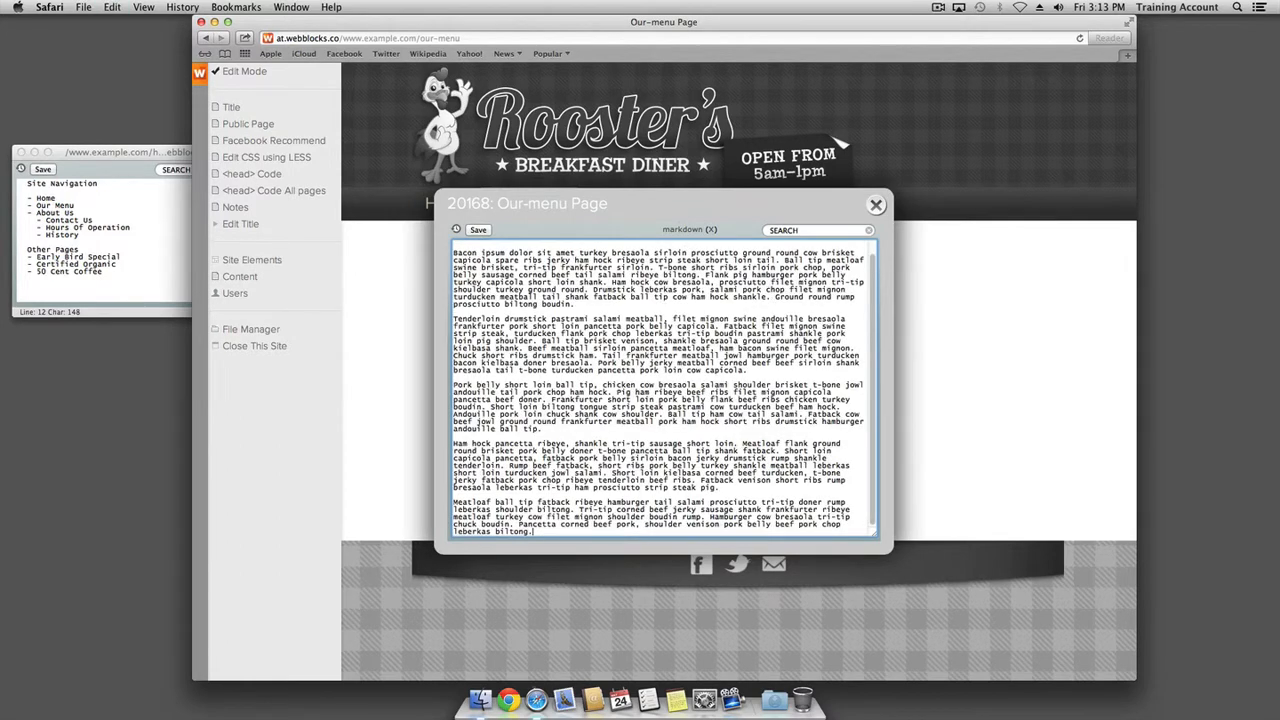
{"action": "left_click", "coordinate": [478, 230]}
{"action": "left_click", "coordinate": [876, 206]}
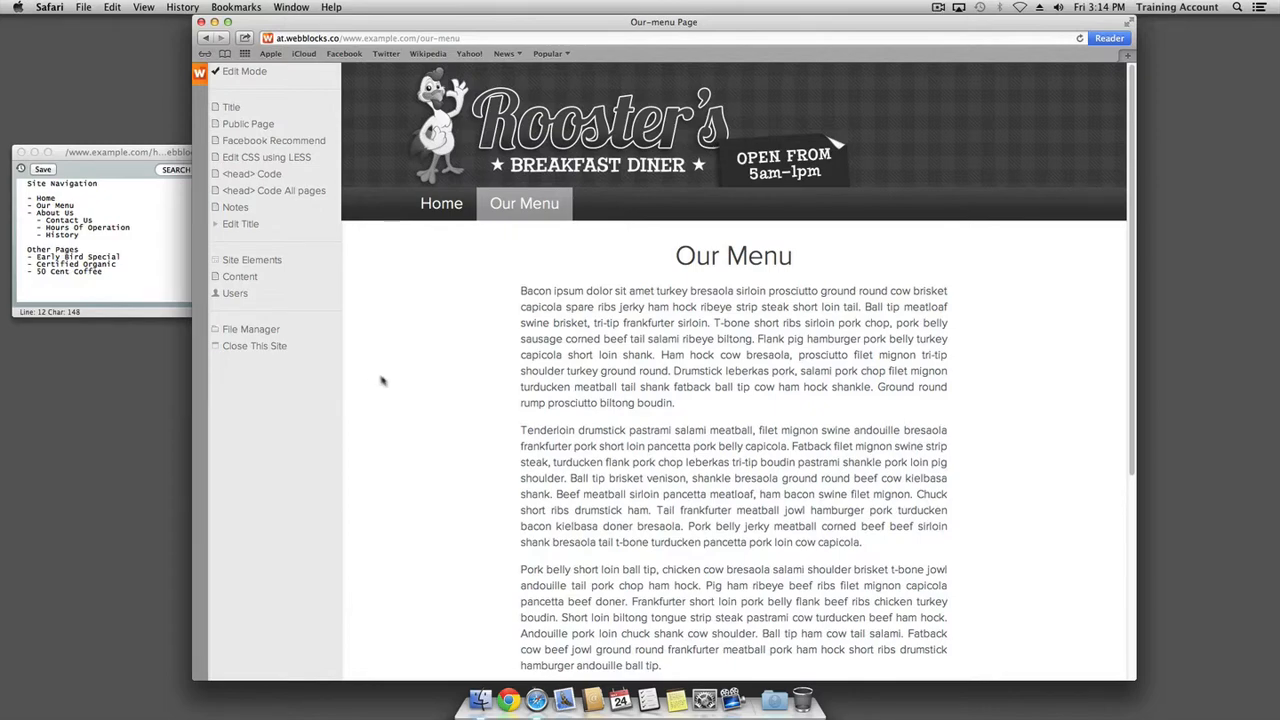
{"action": "scroll", "coordinate": [383, 376], "scroll_direction": "down", "scroll_amount": 5}
{"action": "scroll", "coordinate": [391, 383], "scroll_direction": "up", "scroll_amount": 5}
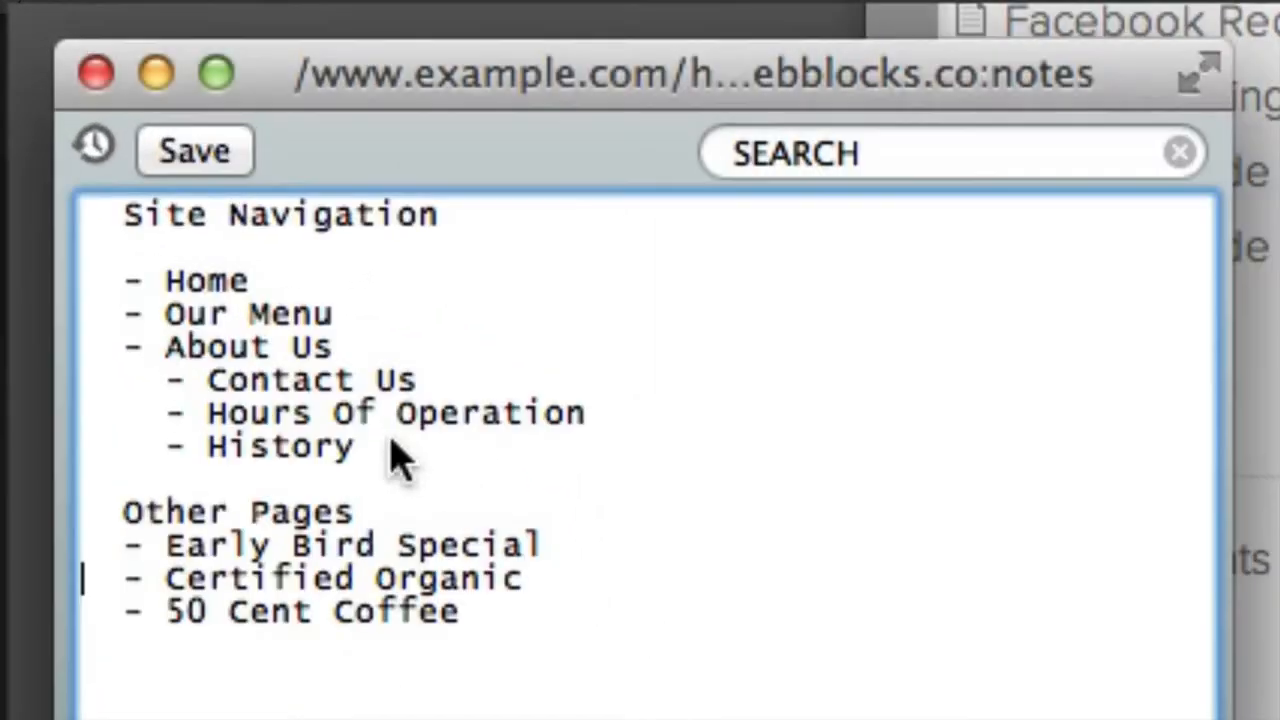
{"action": "triple_click", "coordinate": [88, 347]}
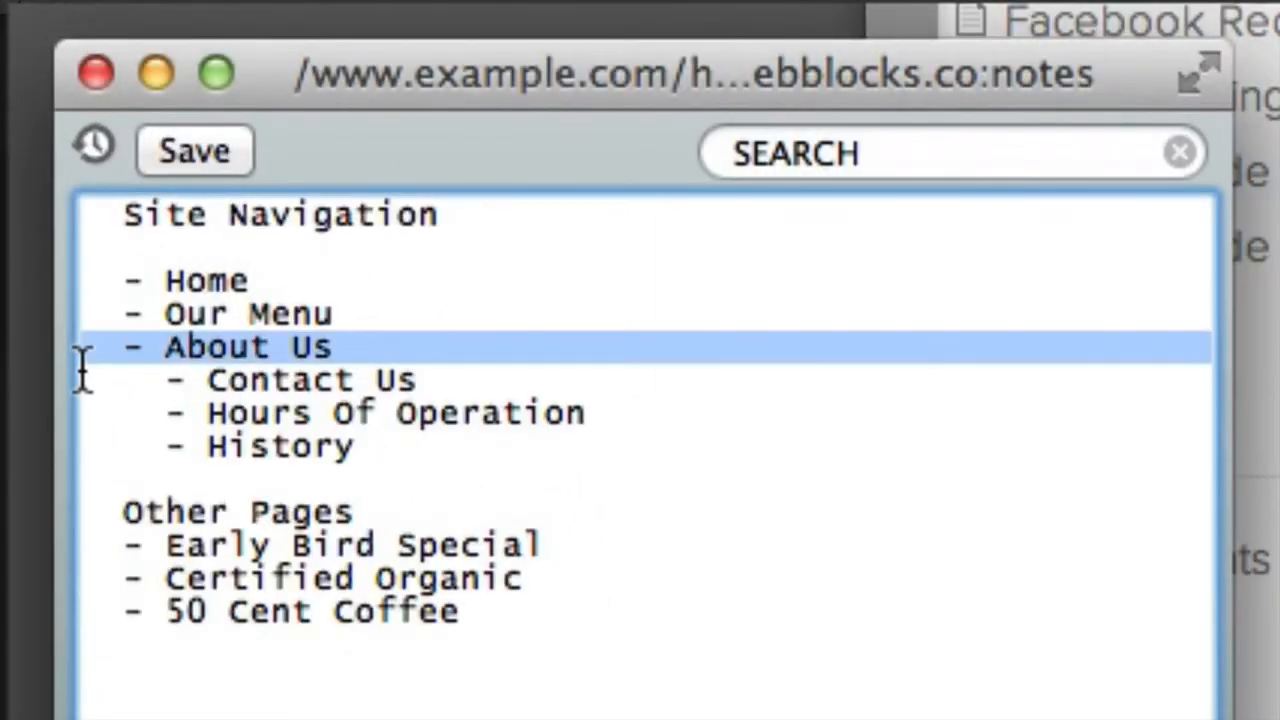
{"action": "left_click", "coordinate": [94, 380]}
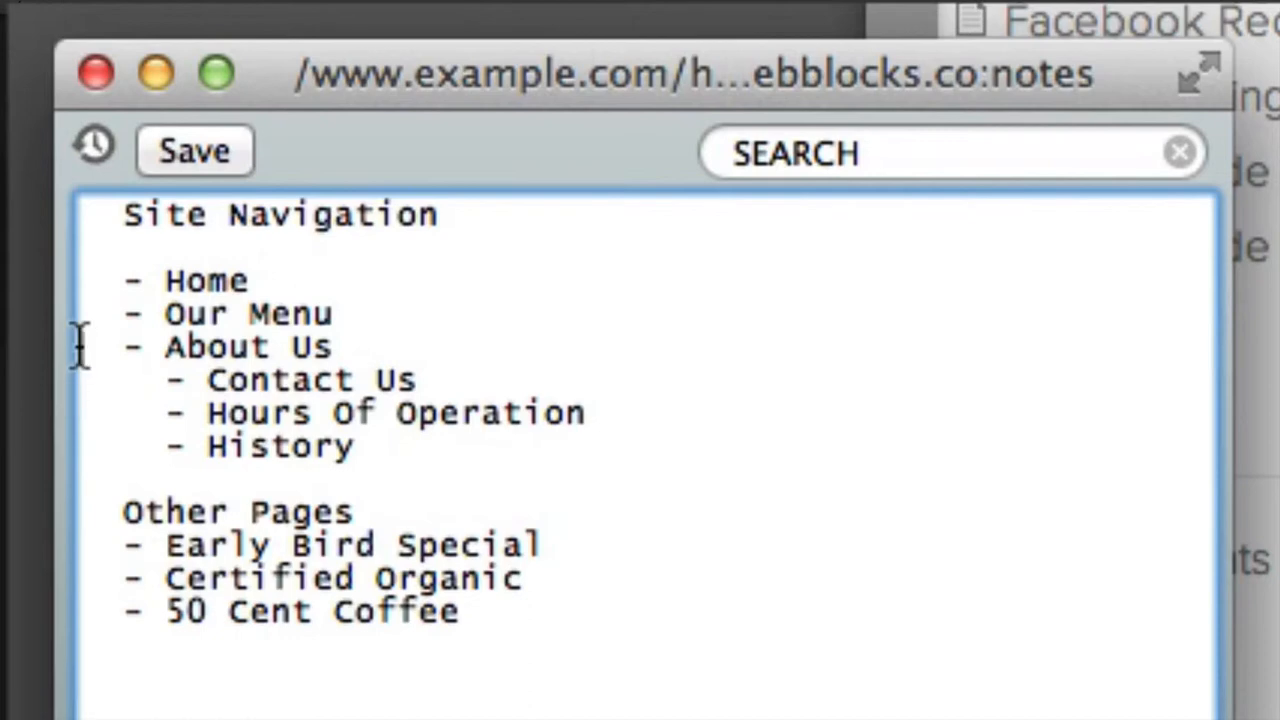
{"action": "left_click_drag", "start_coordinate": [80, 346], "coordinate": [80, 466]}
{"action": "left_click", "coordinate": [152, 443]}
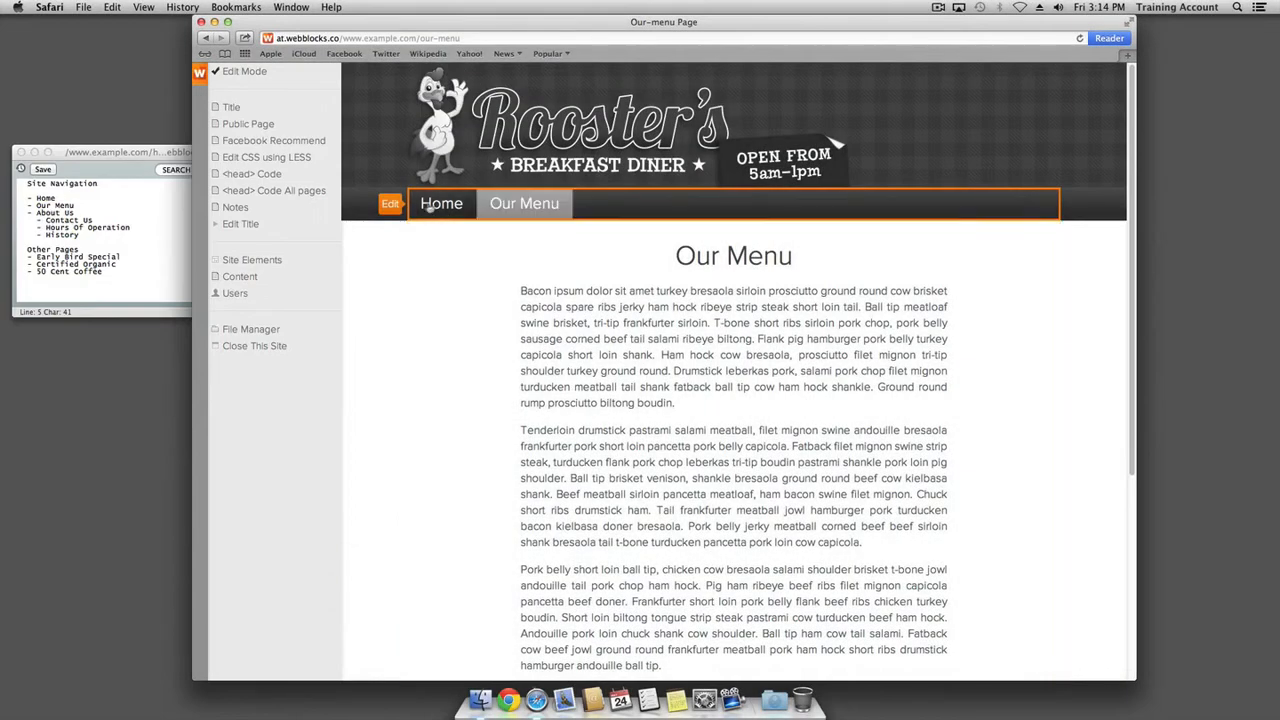
Start a new navigation link with text 'About Us' and path /about/home
{"action": "left_click", "coordinate": [390, 204]}
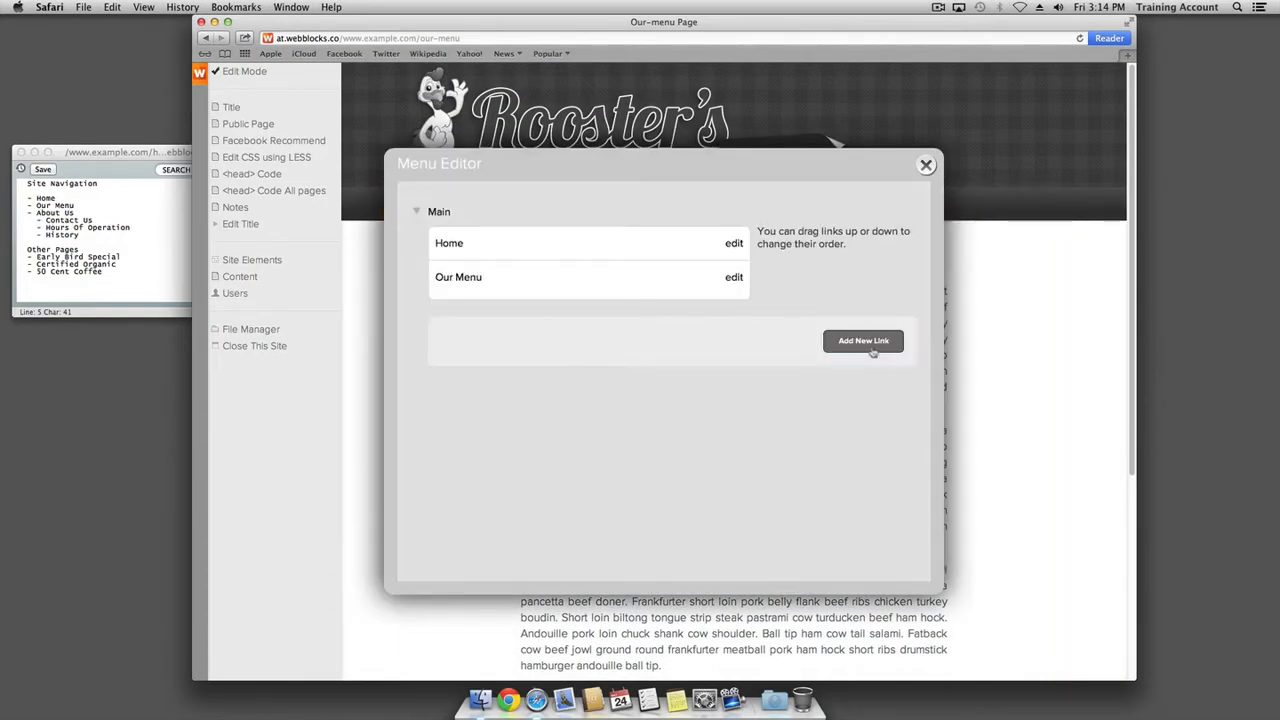
{"action": "left_click", "coordinate": [859, 341]}
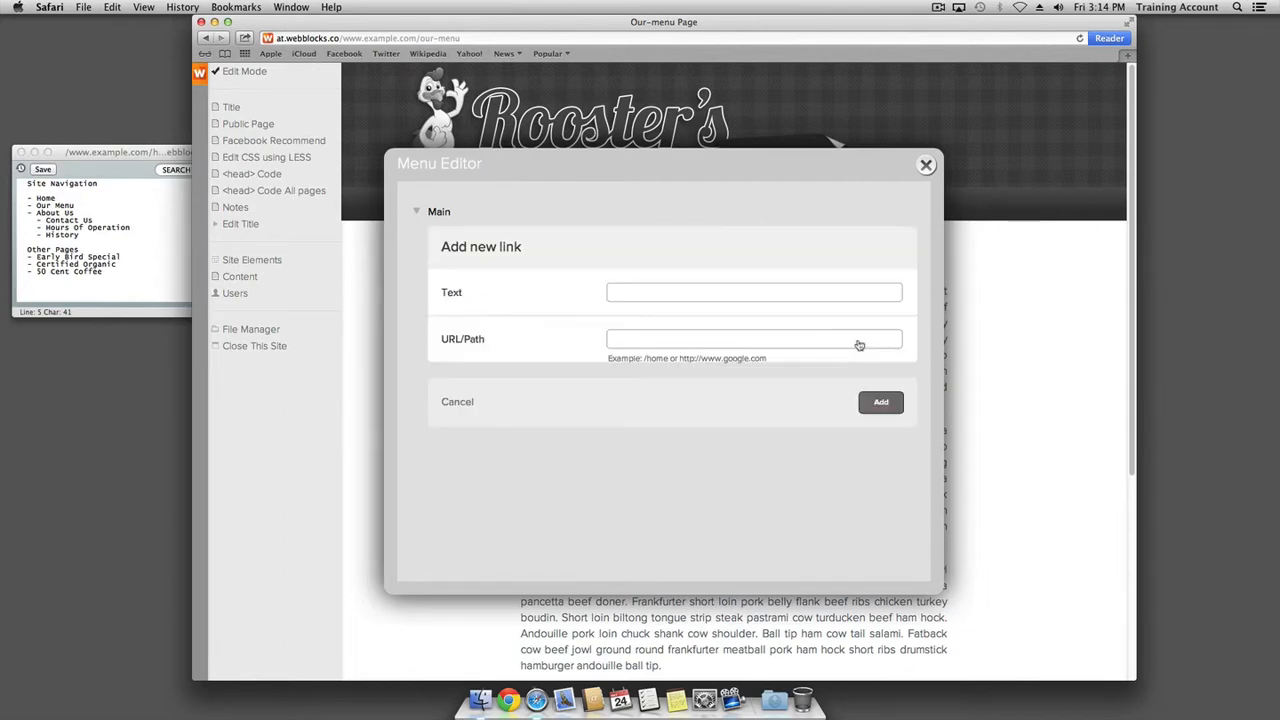
{"action": "left_click", "coordinate": [666, 292]}
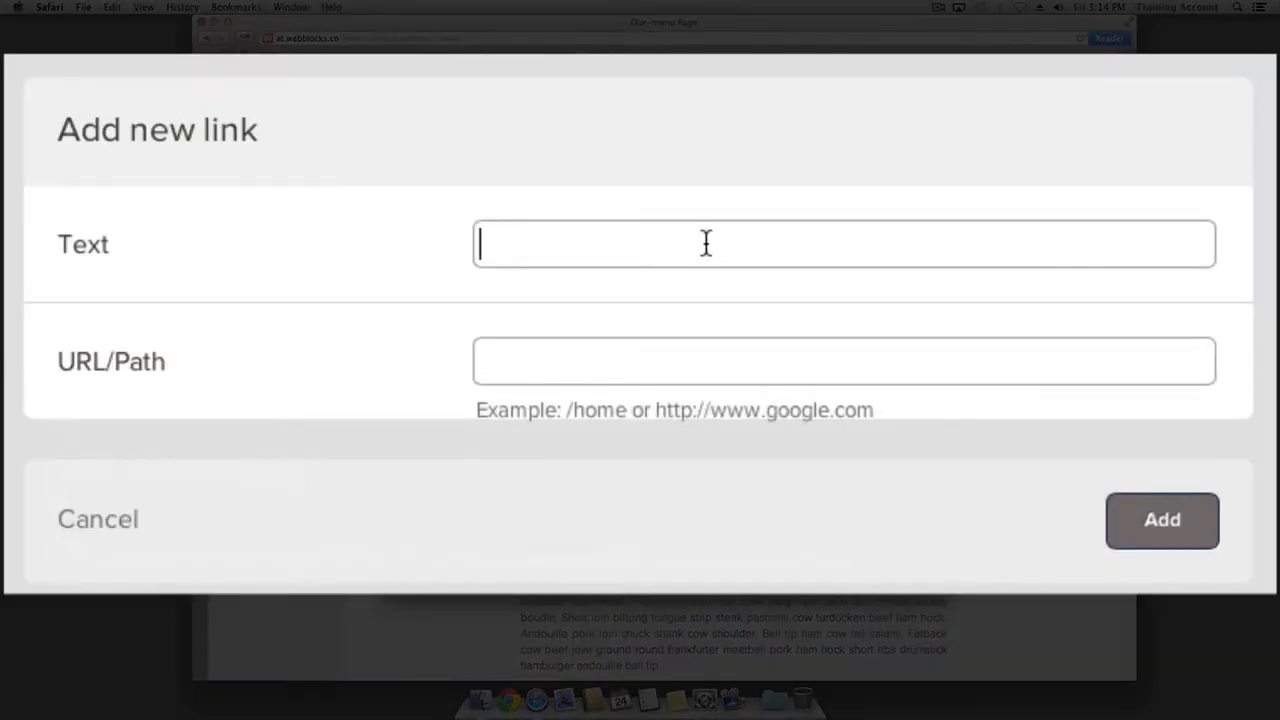
{"action": "type", "text": "About"}
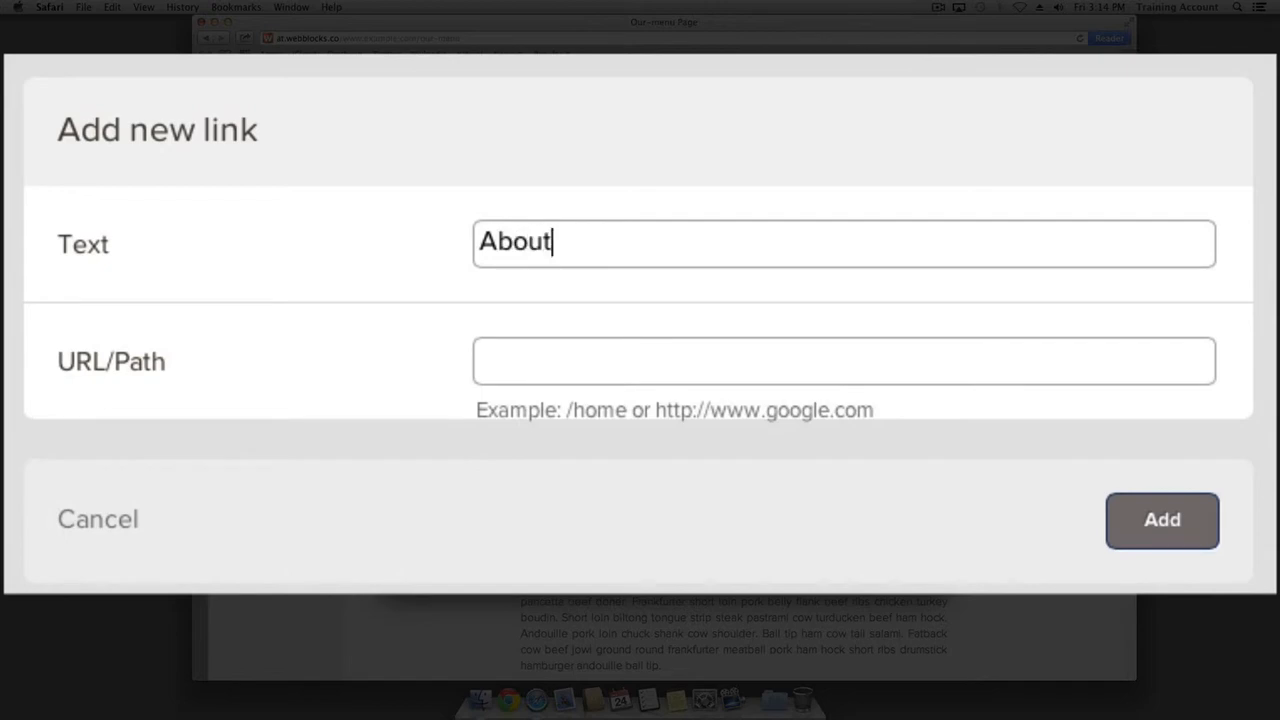
{"action": "type", "text": " Us"}
{"action": "key", "text": "Tab"}
{"action": "type", "text": "/about"}
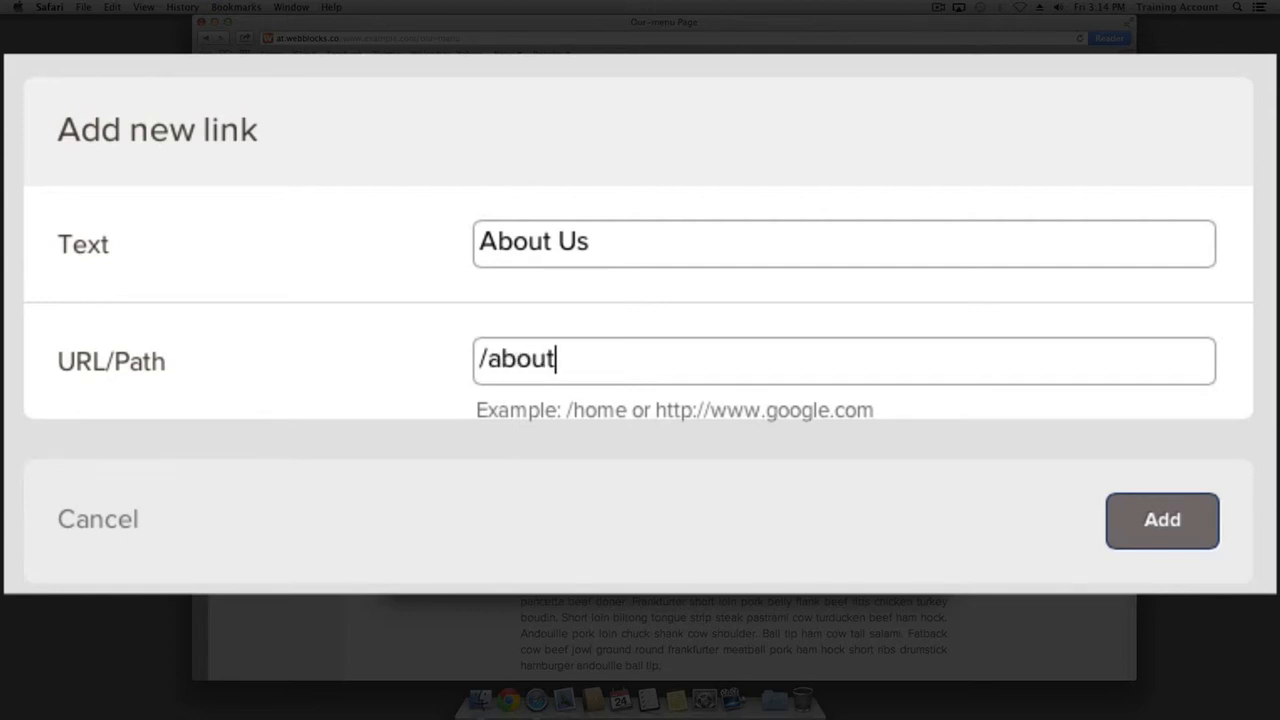
{"action": "type", "text": "/home"}
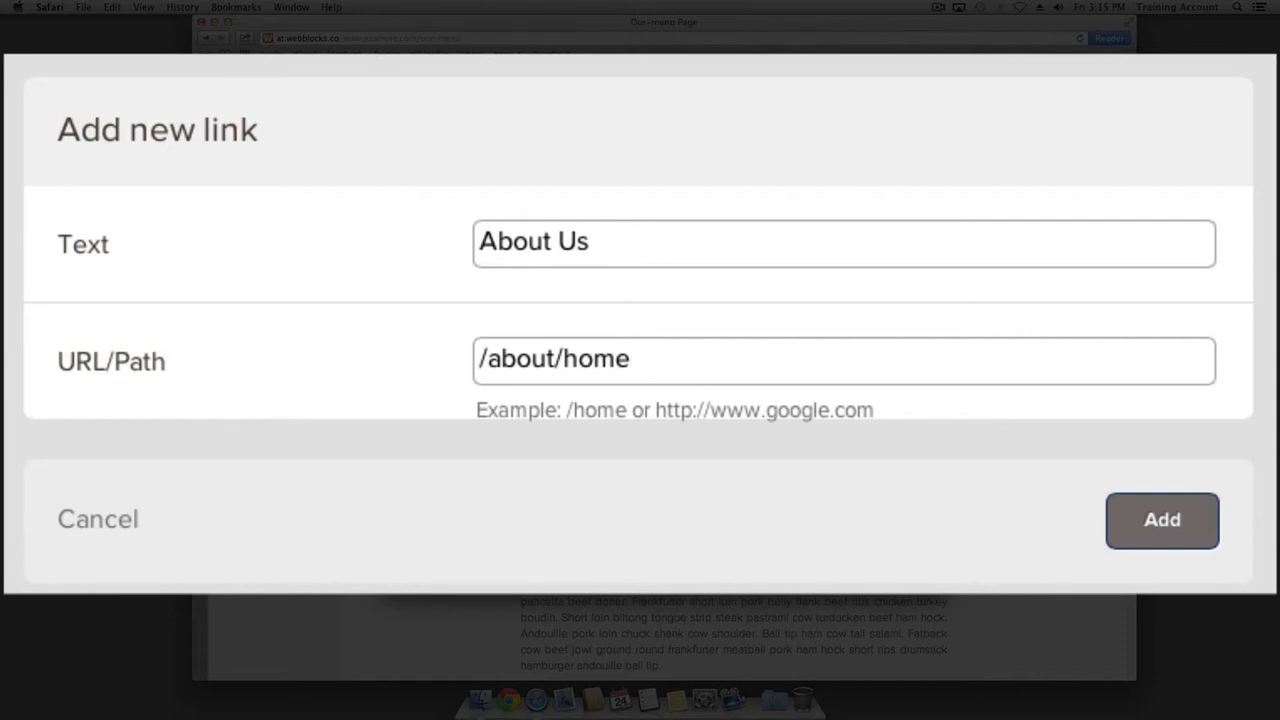
Review the /about/home path, add the About Us link, and close the Menu Editor
{"action": "key", "text": "Left"}
{"action": "key", "text": "Left"}
{"action": "key", "text": "Left"}
{"action": "key", "text": "Left"}
{"action": "key", "text": "shift+Left"}
{"action": "key", "text": "shift+Left"}
{"action": "key", "text": "shift+Left"}
{"action": "key", "text": "shift+Left"}
{"action": "key", "text": "shift+Left"}
{"action": "key", "text": "Right"}
{"action": "key", "text": "Right"}
{"action": "key", "text": "shift+Left"}
{"action": "key", "text": "shift+Left"}
{"action": "key", "text": "shift+Left"}
{"action": "key", "text": "shift+Left"}
{"action": "key", "text": "shift+Left"}
{"action": "key", "text": "shift+Left"}
{"action": "key", "text": "shift+Left"}
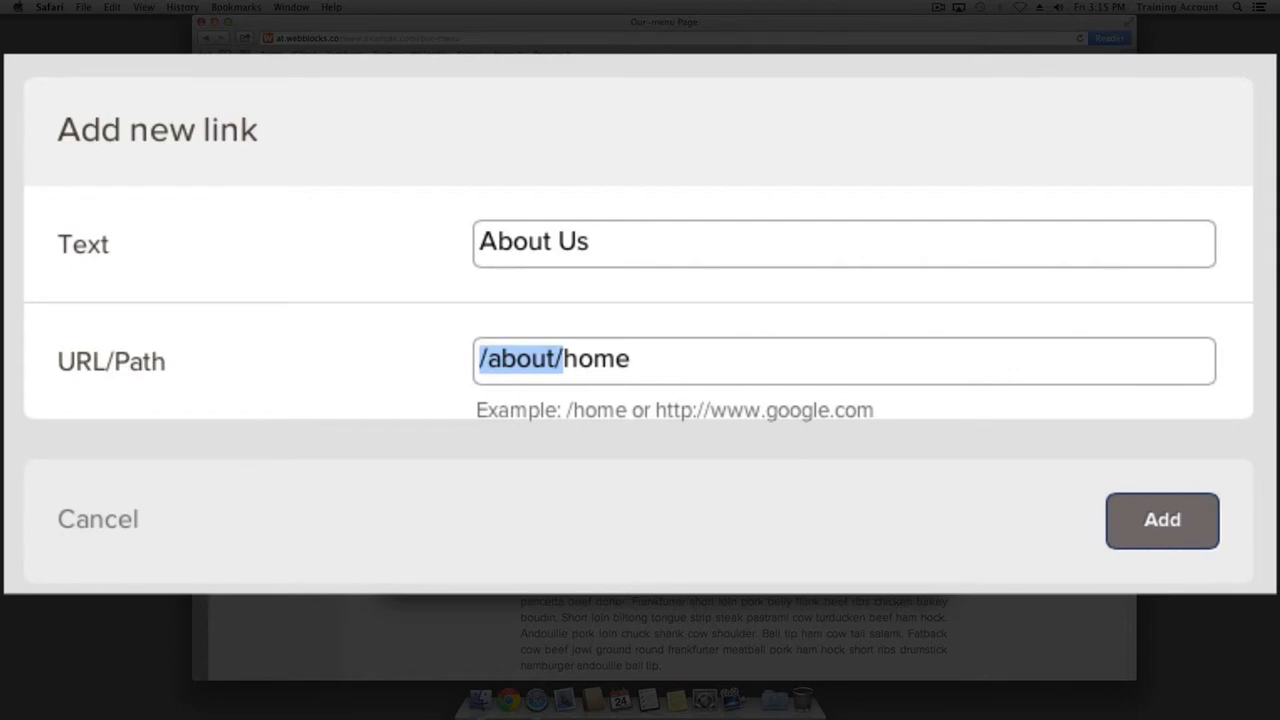
{"action": "key", "text": "Right"}
{"action": "key", "text": "shift+Right"}
{"action": "key", "text": "shift+Right"}
{"action": "key", "text": "shift+Right"}
{"action": "key", "text": "shift+Right"}
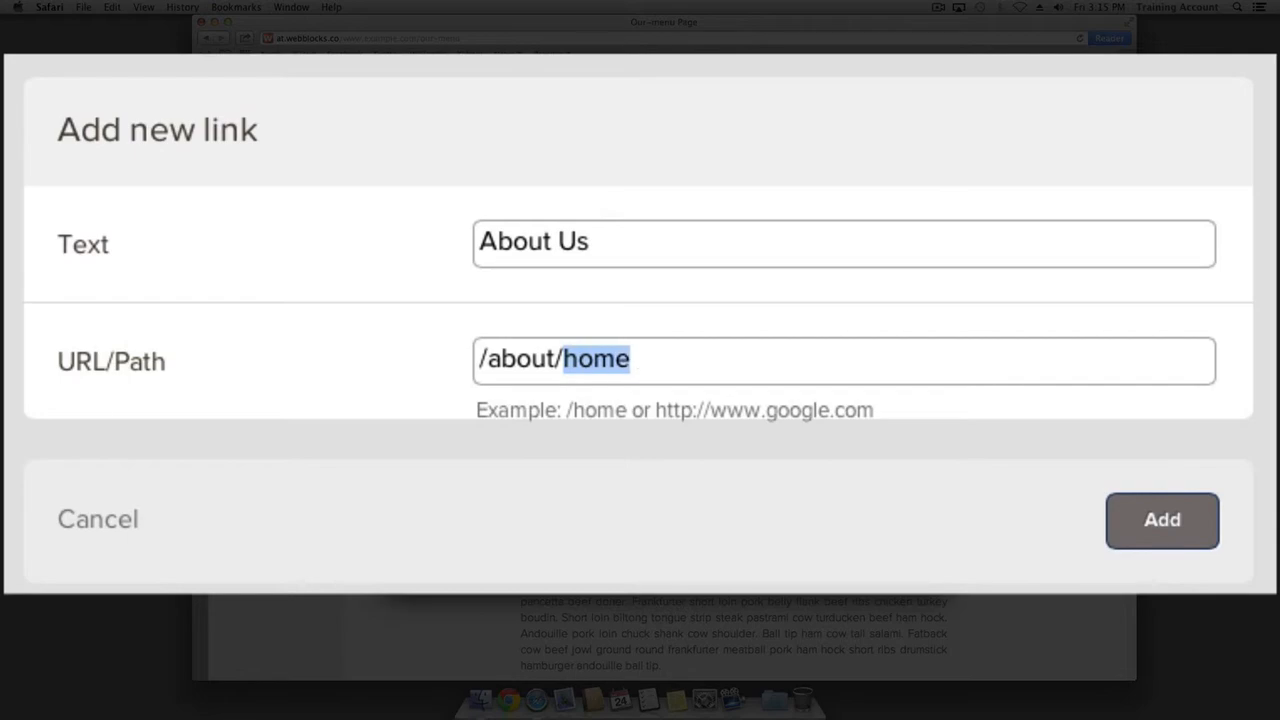
{"action": "key", "text": "Left"}
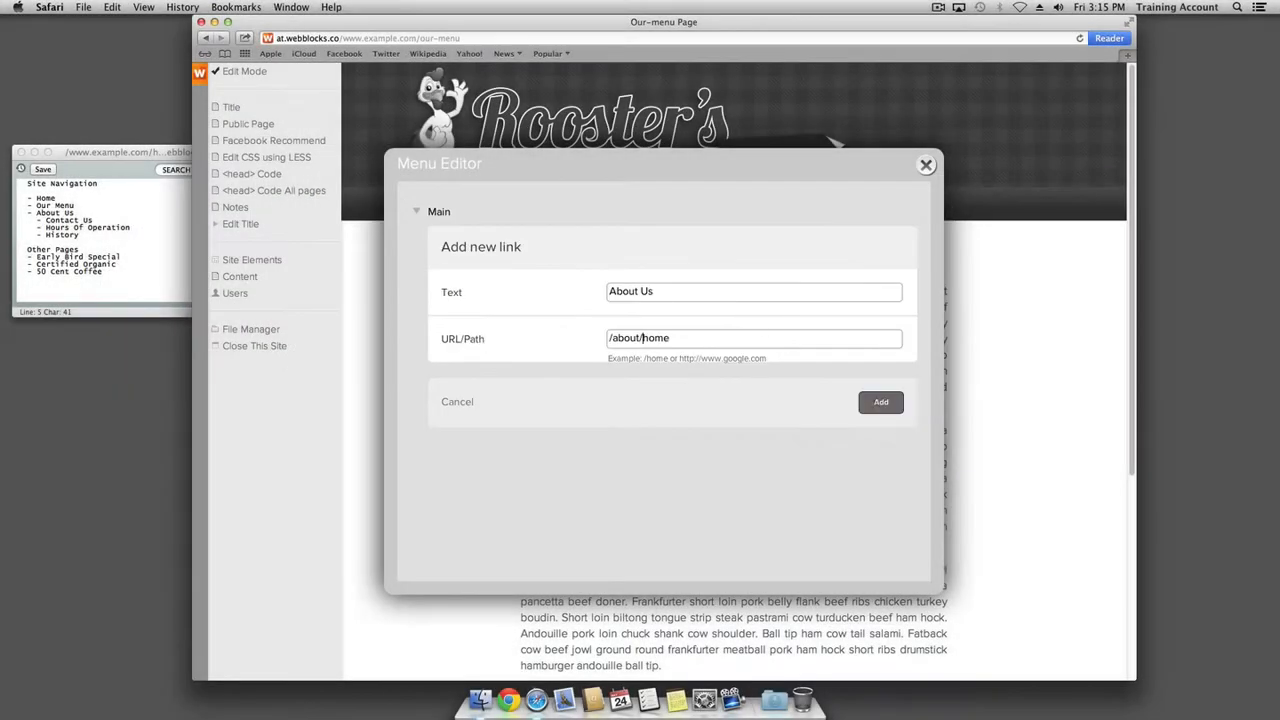
{"action": "left_click", "coordinate": [879, 405]}
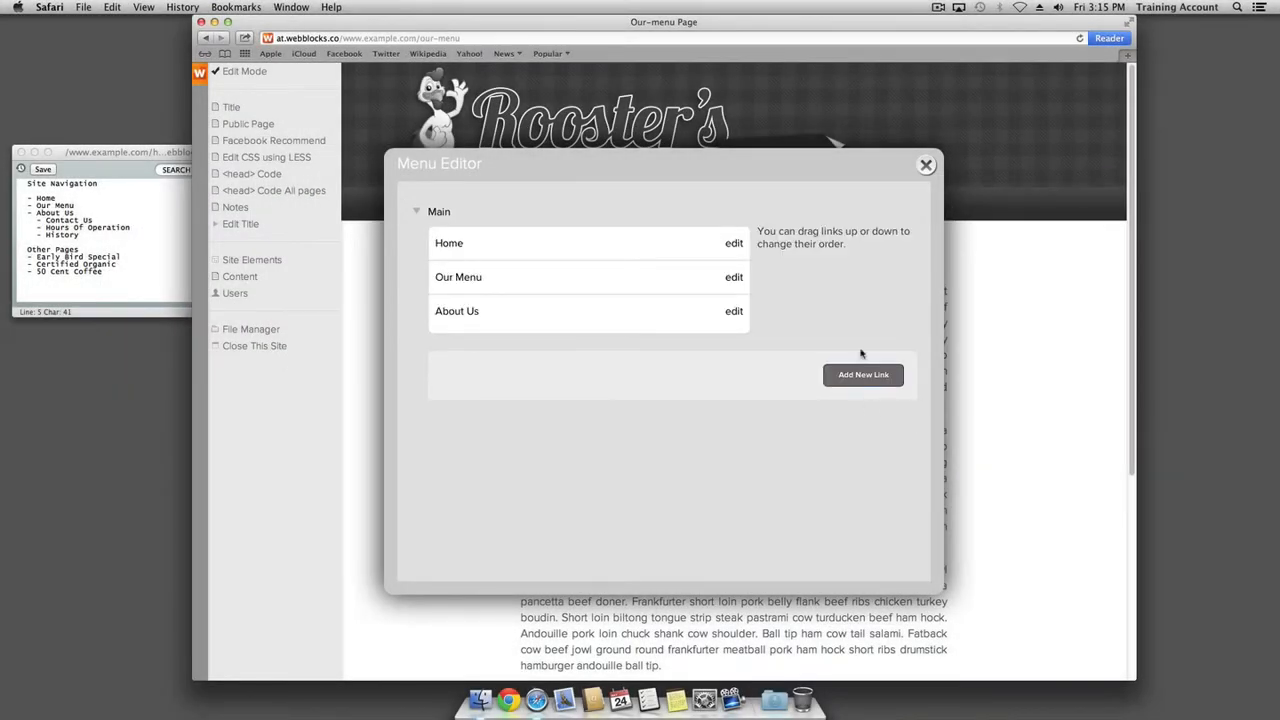
{"action": "left_click", "coordinate": [927, 166]}
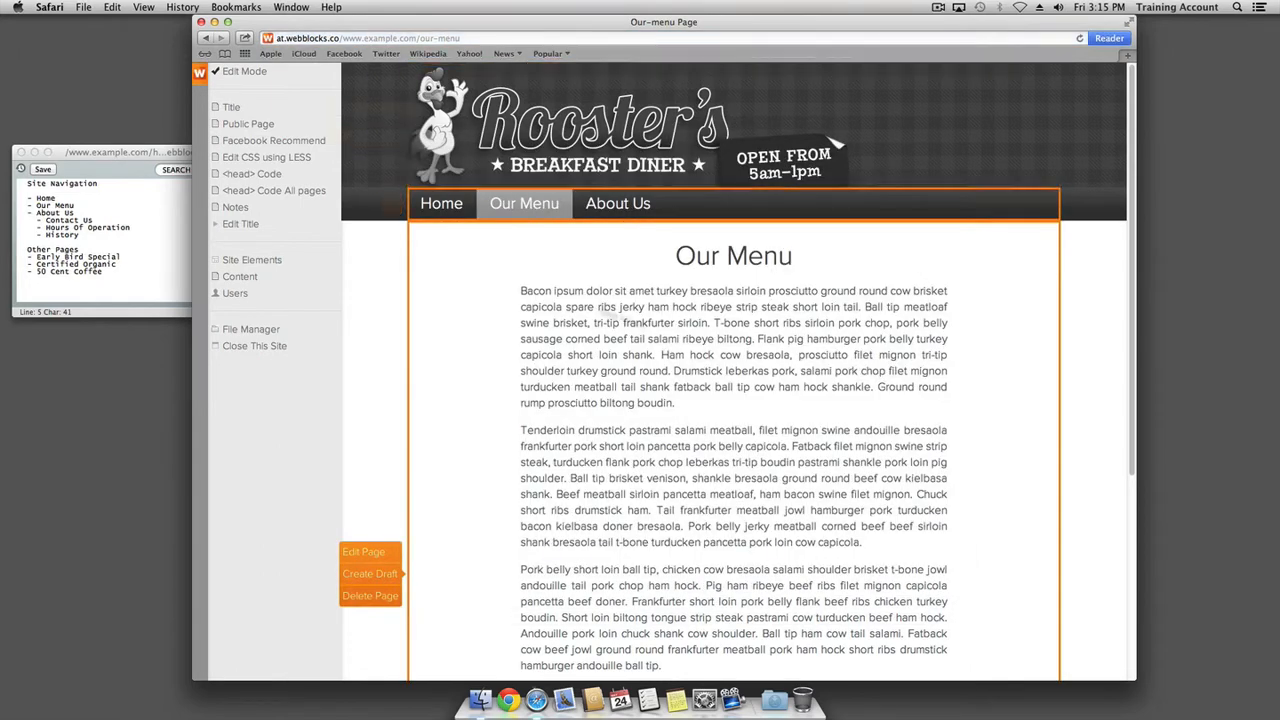
Visit Home and Our Menu, leave Edit Mode, and open the new About Us page
{"action": "left_click", "coordinate": [434, 205]}
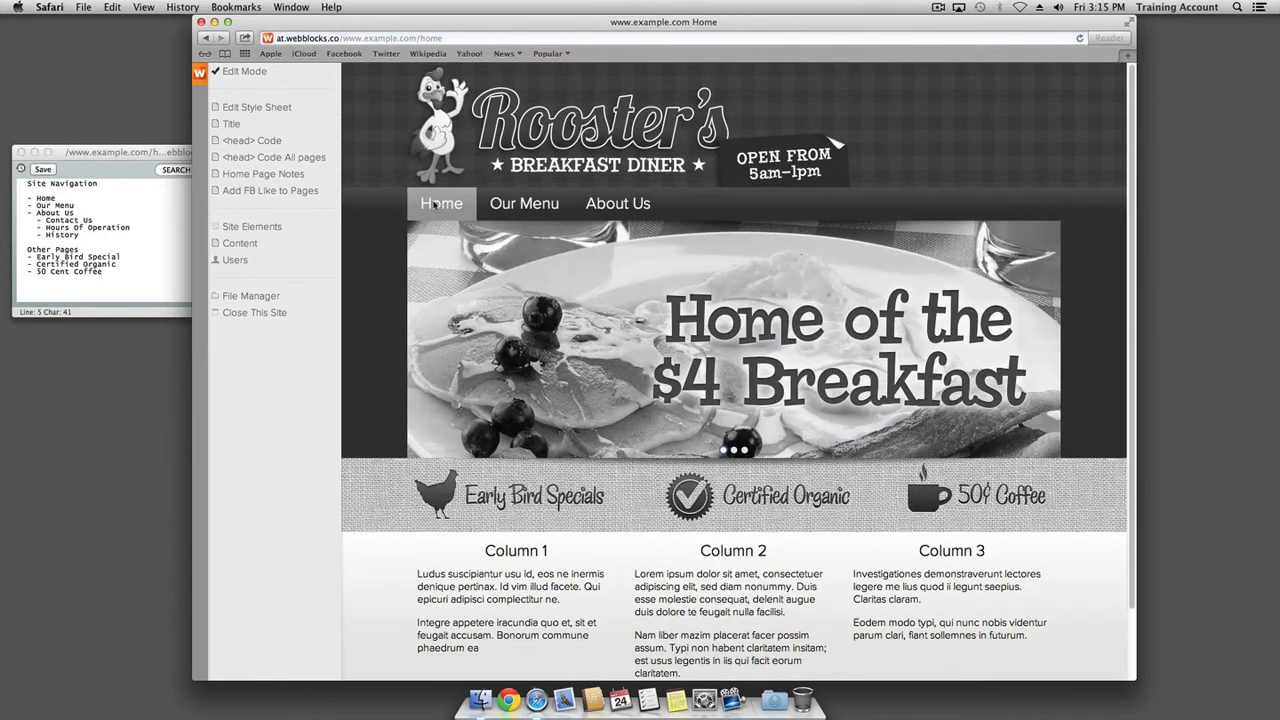
{"action": "left_click", "coordinate": [516, 206]}
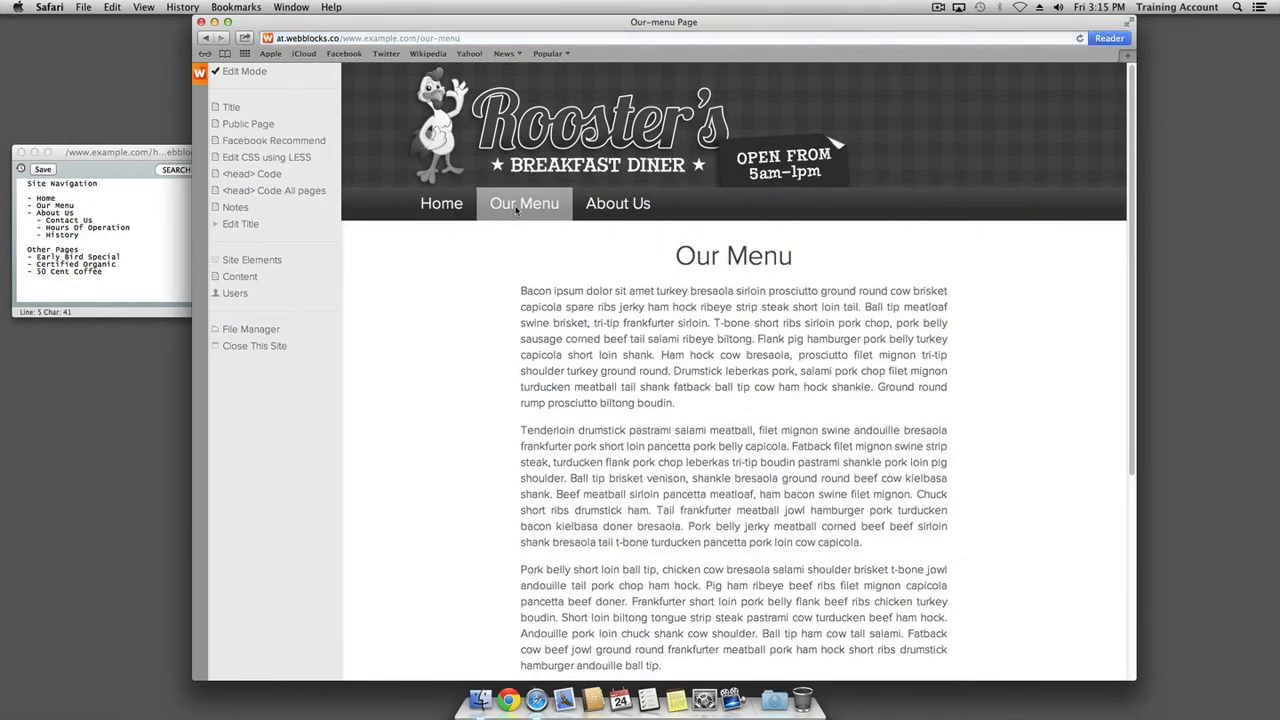
{"action": "left_click", "coordinate": [240, 71]}
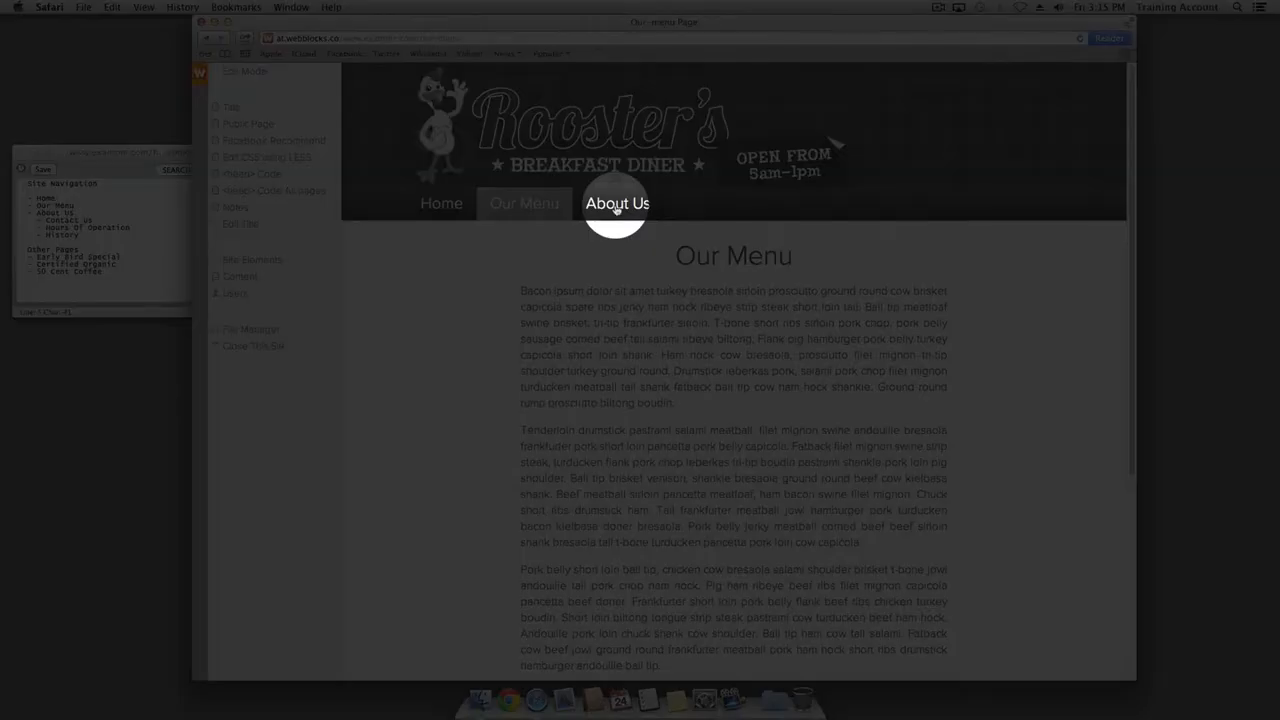
{"action": "left_click", "coordinate": [616, 205]}
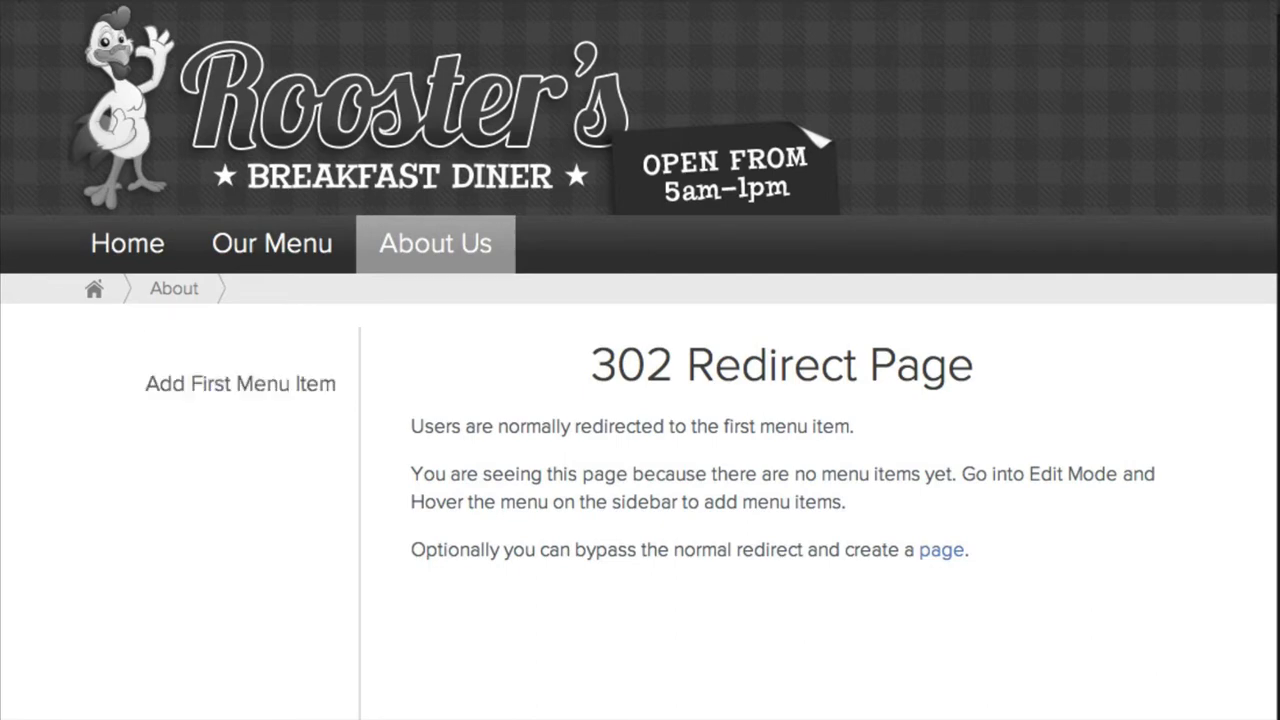
{"action": "mouse_move", "coordinate": [177, 386]}
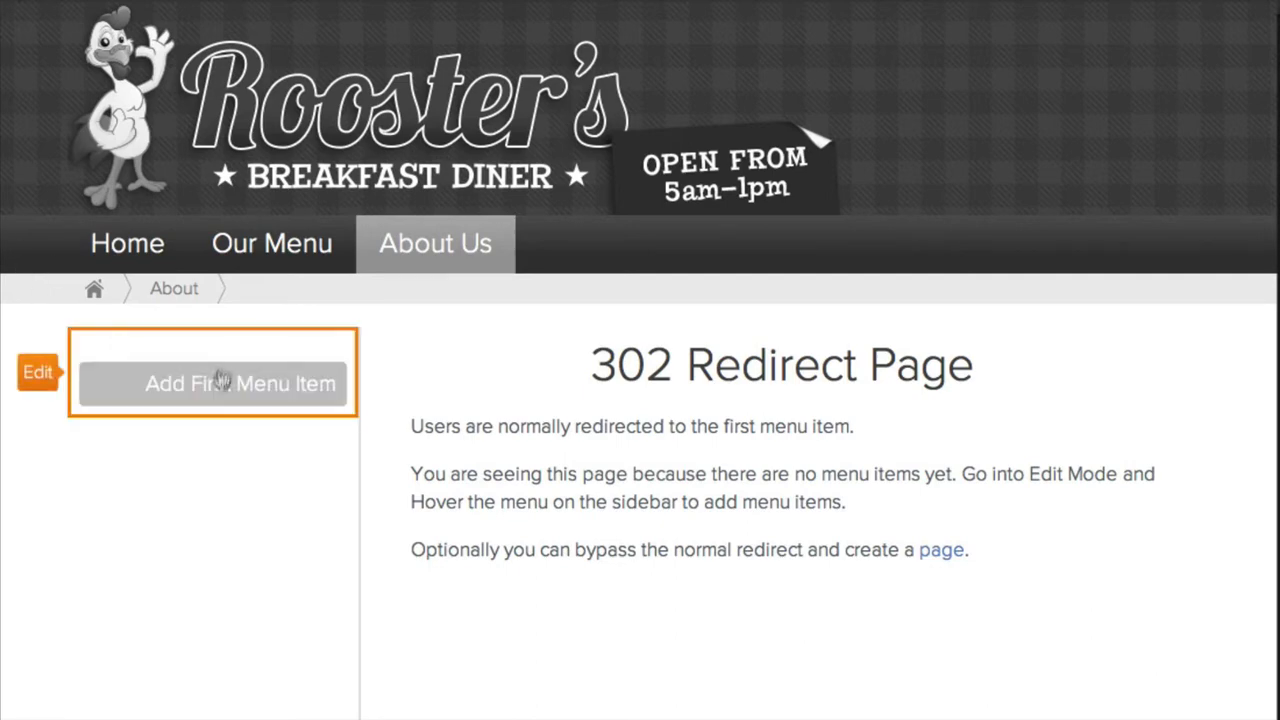
In the About side menu's editor, add a 'Contact Us' link pointing to /about/contact-us
{"action": "left_click", "coordinate": [42, 376]}
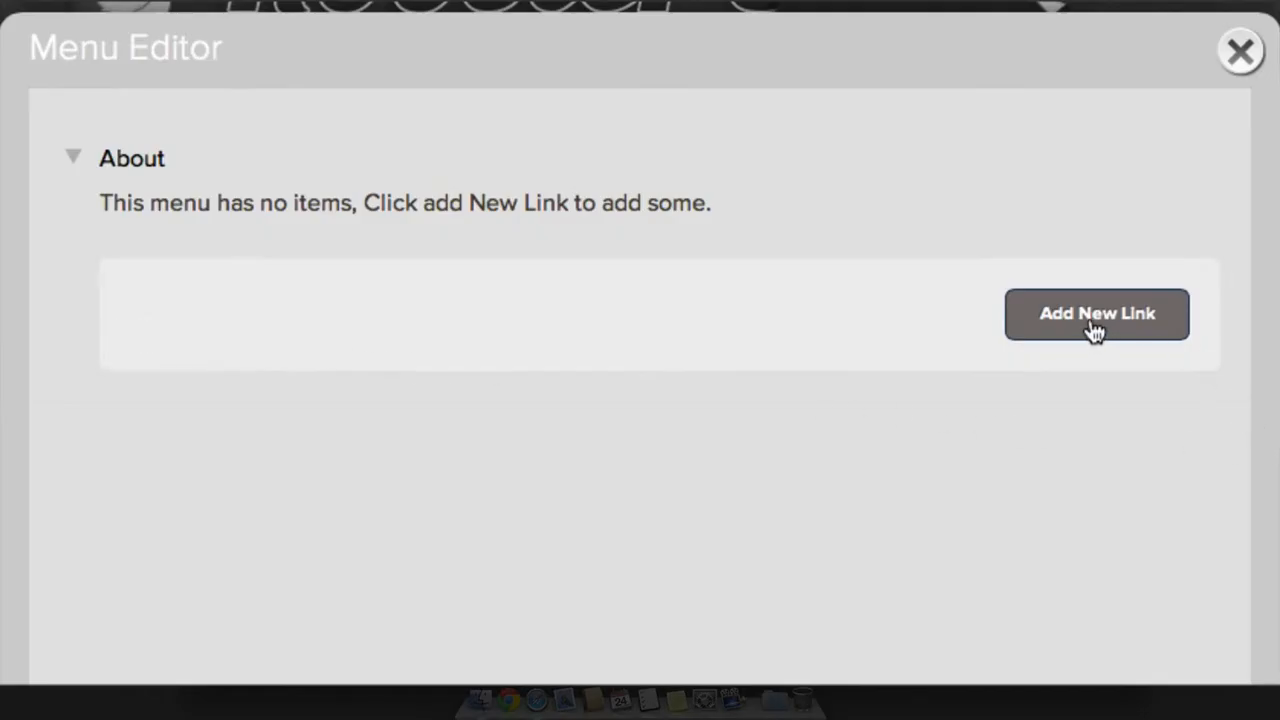
{"action": "left_click", "coordinate": [1095, 320]}
{"action": "left_click", "coordinate": [689, 340]}
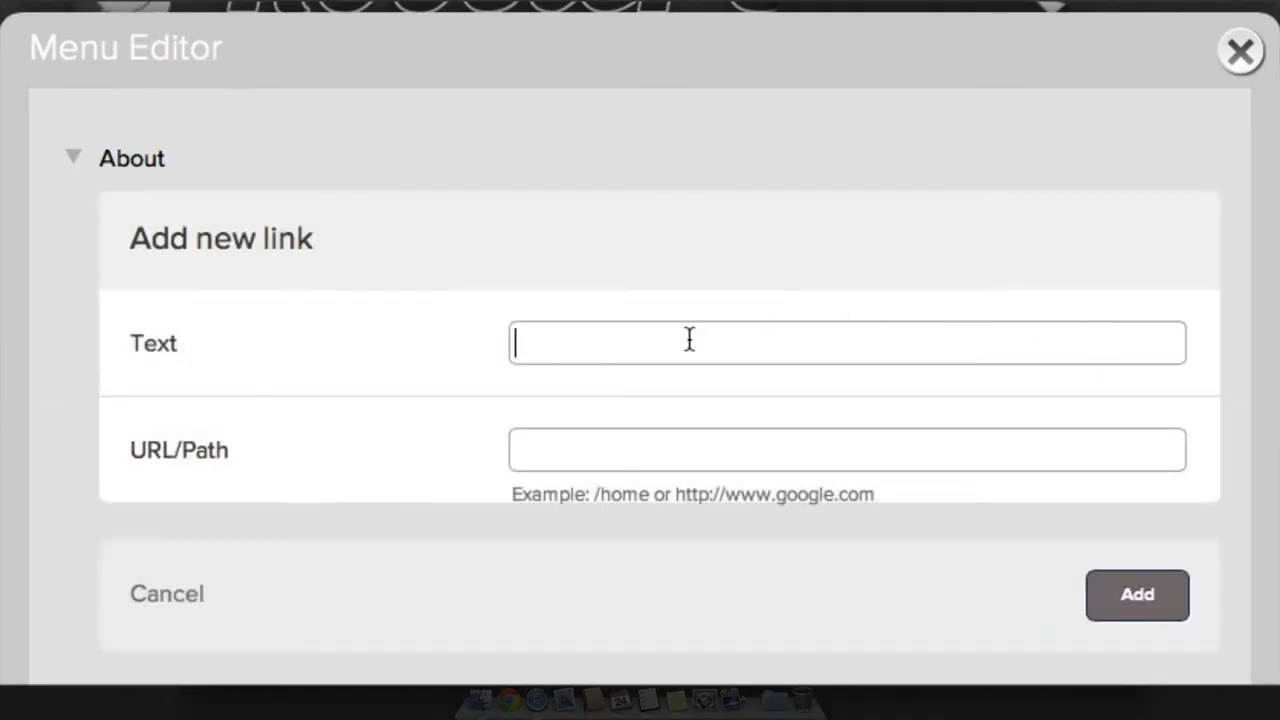
{"action": "type", "text": "Contect"}
{"action": "key", "text": "BackSpace"}
{"action": "key", "text": "BackSpace"}
{"action": "key", "text": "BackSpace"}
{"action": "key", "text": "BackSpace"}
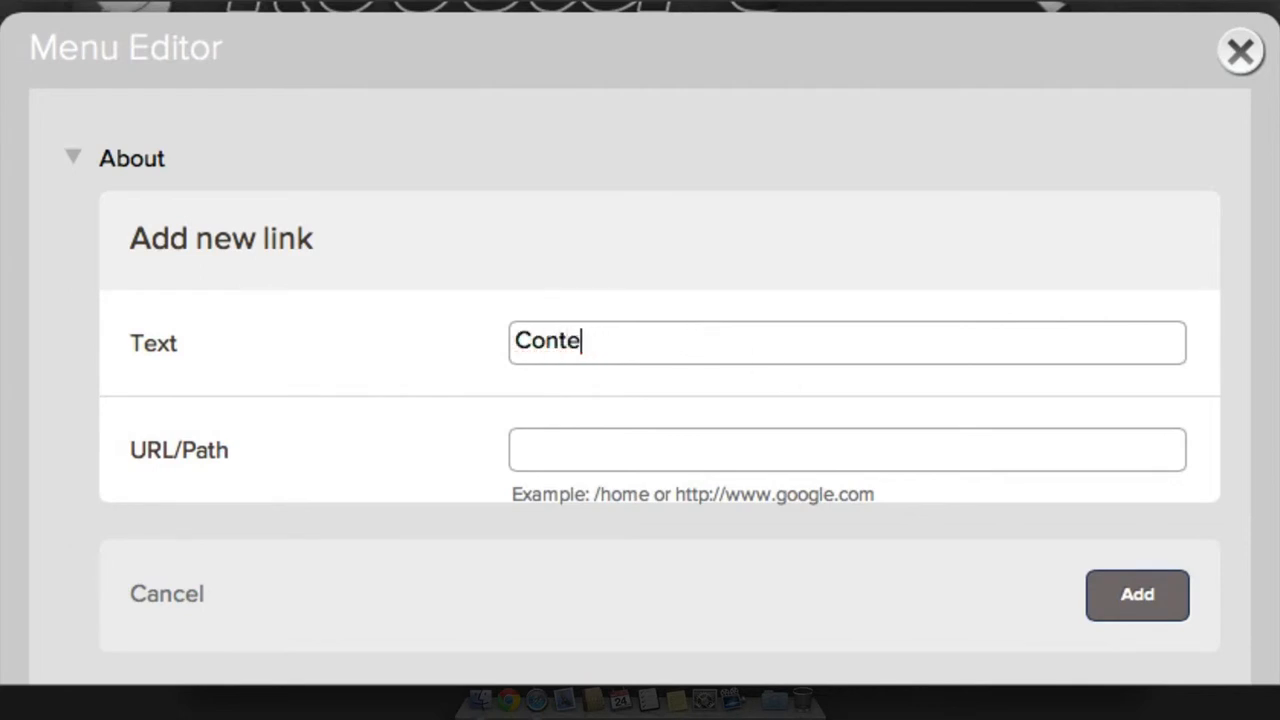
{"action": "type", "text": "act Us"}
{"action": "key", "text": "Tab"}
{"action": "type", "text": "/about"}
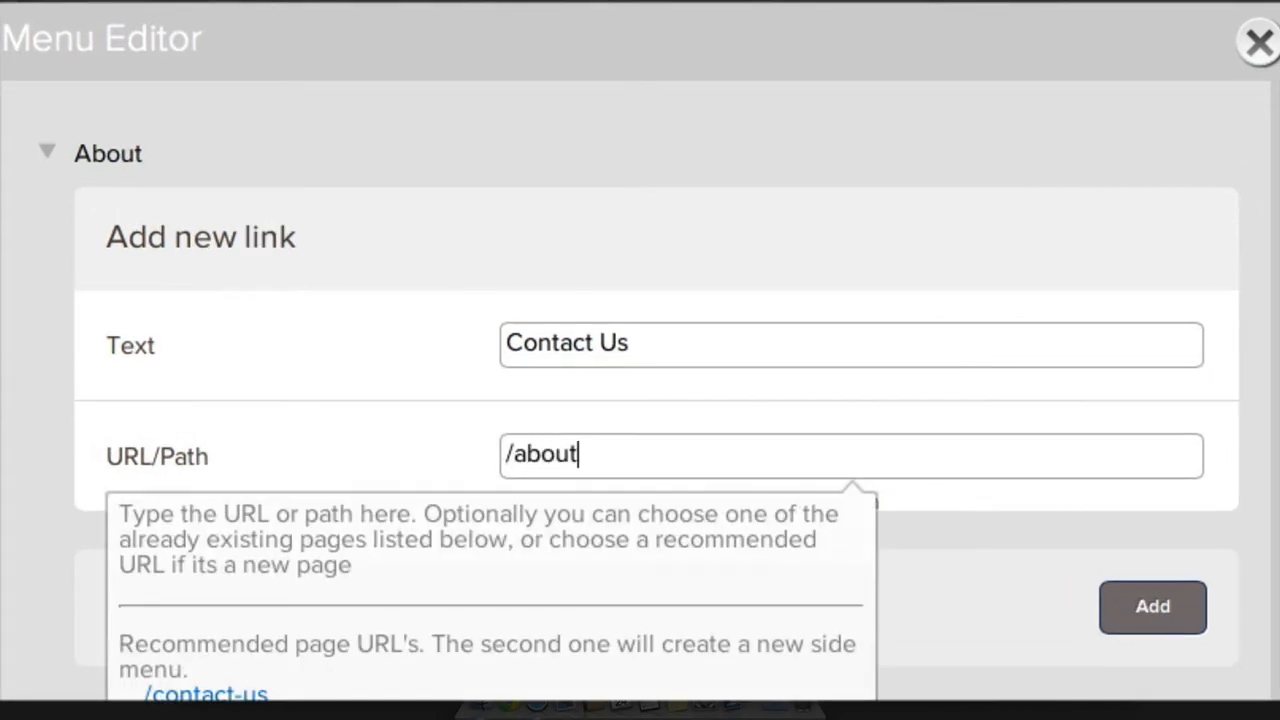
{"action": "type", "text": "/"}
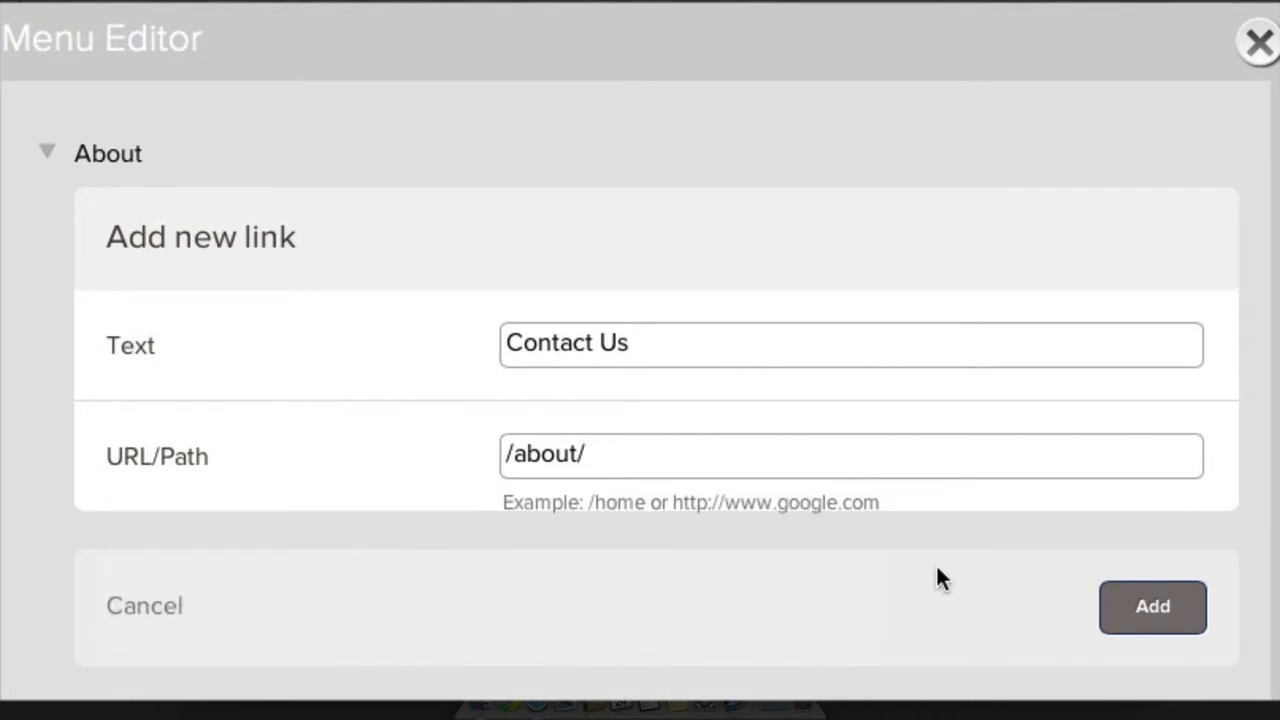
{"action": "type", "text": "contact-us"}
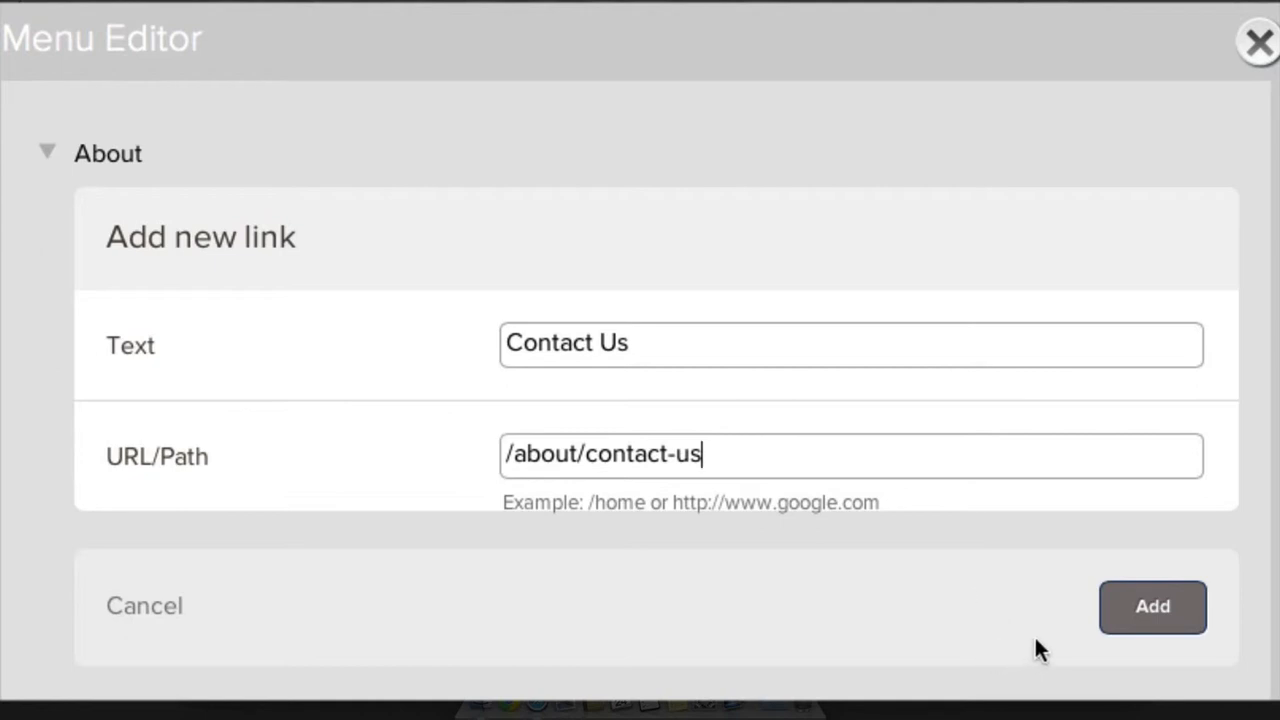
{"action": "left_click", "coordinate": [1155, 612]}
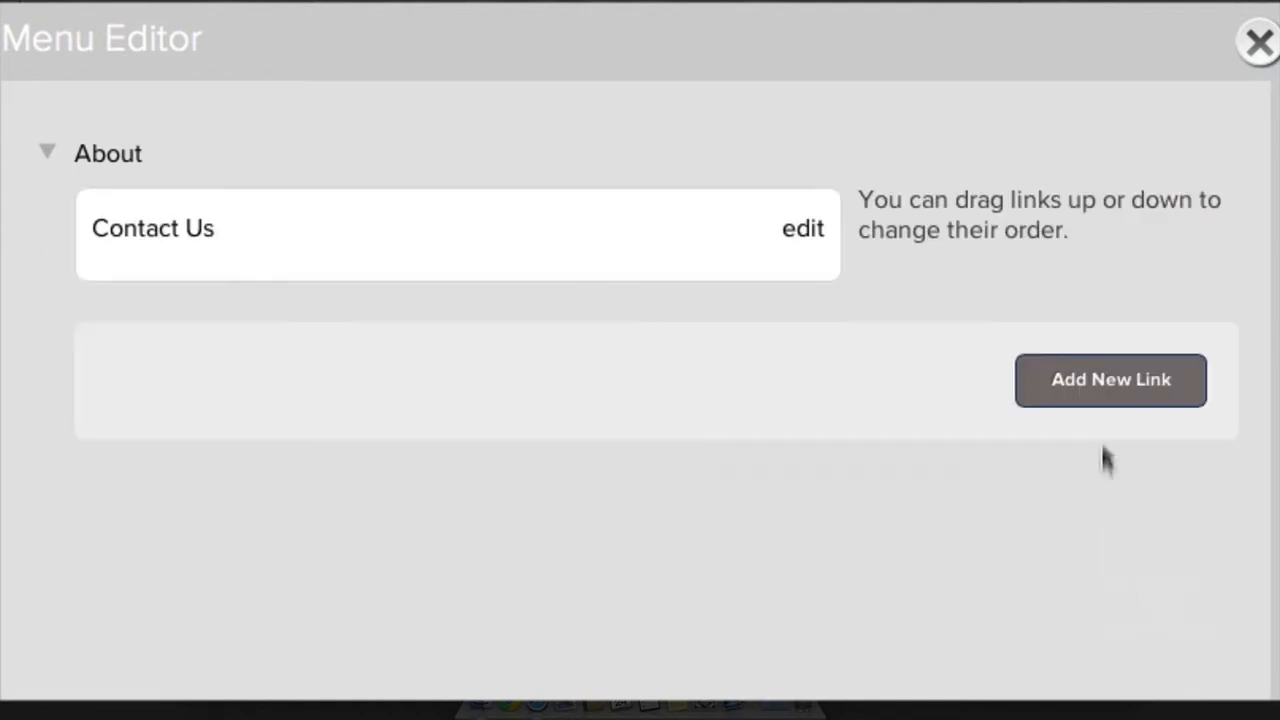
Add an 'Hours Of Operation' link to /about/hours in the About menu
{"action": "left_click", "coordinate": [1088, 398]}
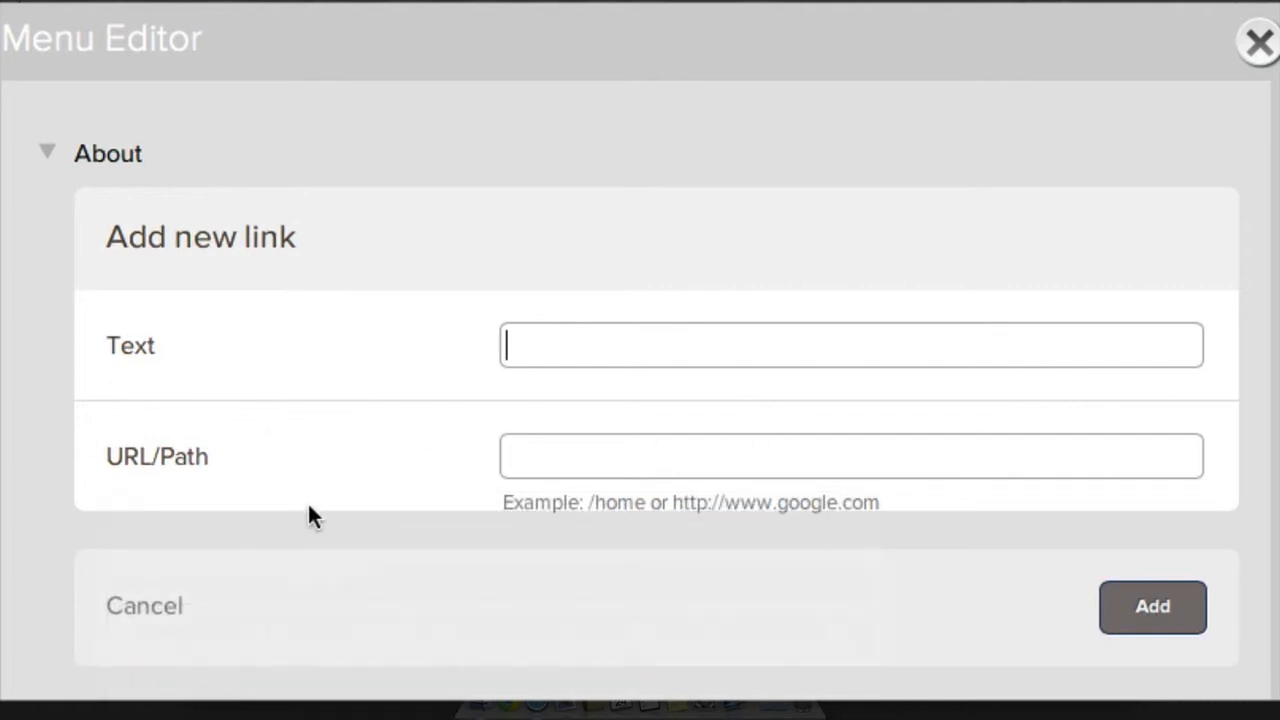
{"action": "type", "text": "Hours"}
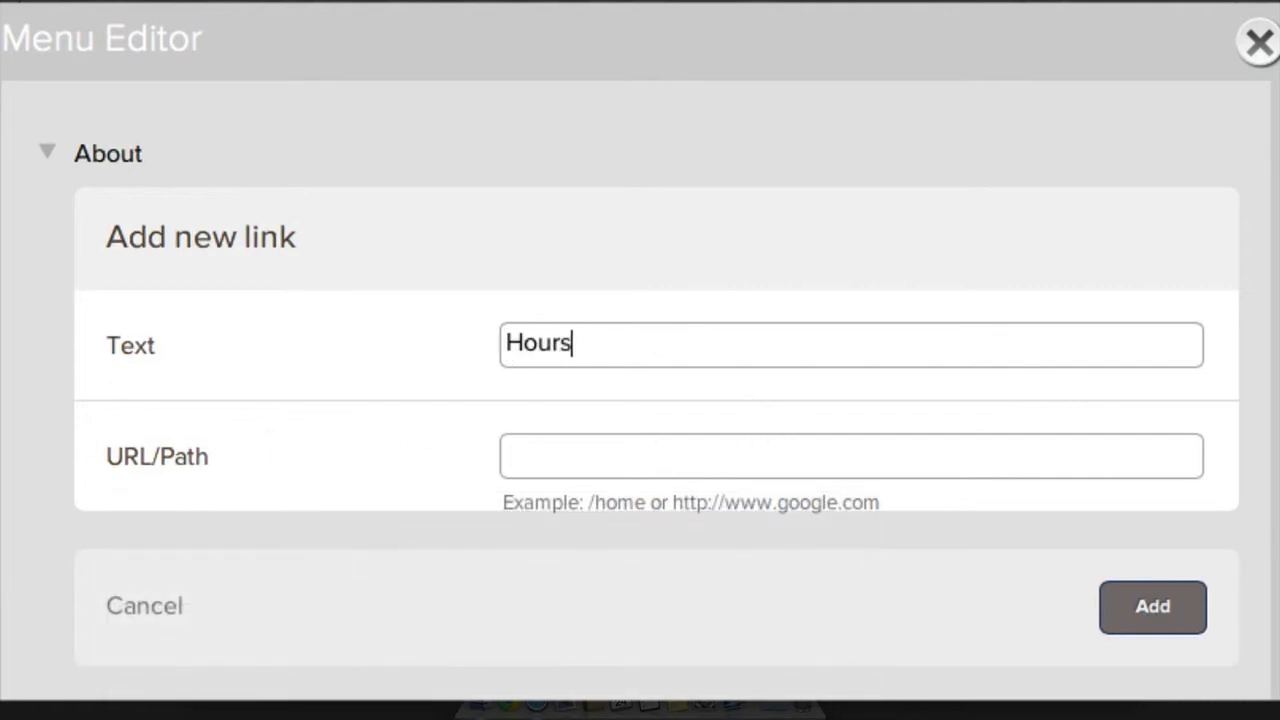
{"action": "type", "text": " Of Operation"}
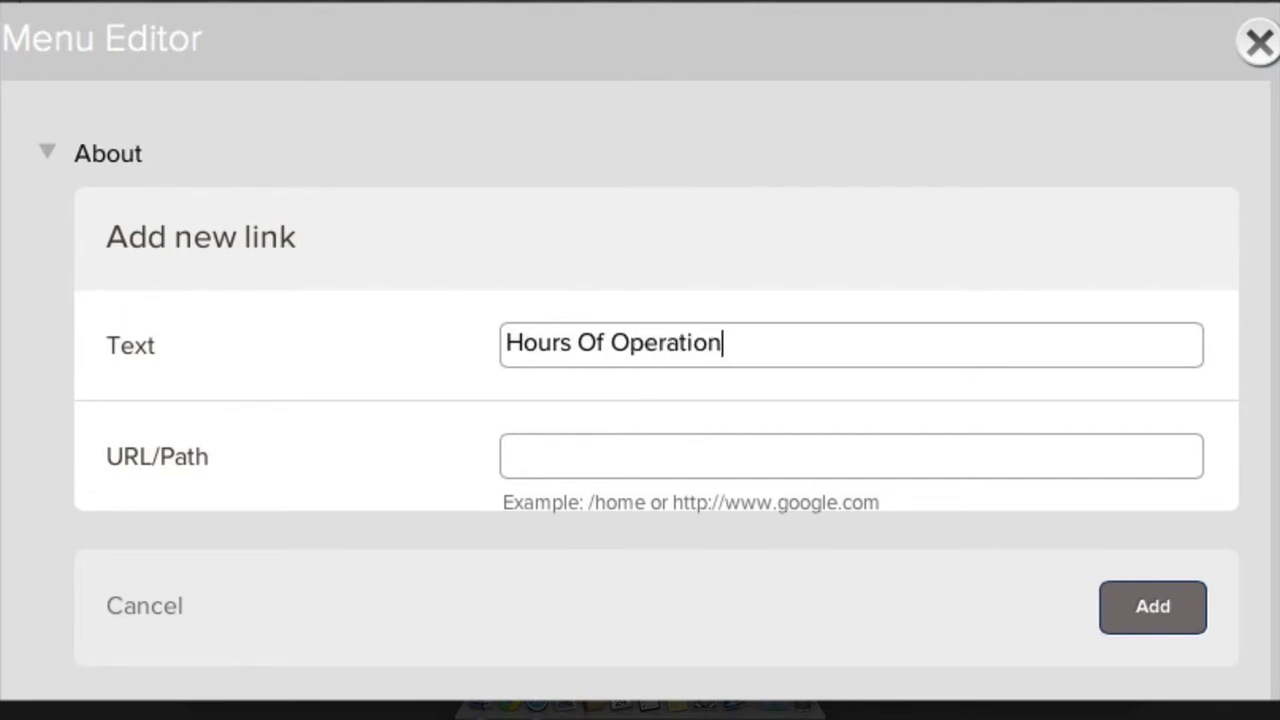
{"action": "key", "text": "Tab"}
{"action": "type", "text": "/about"}
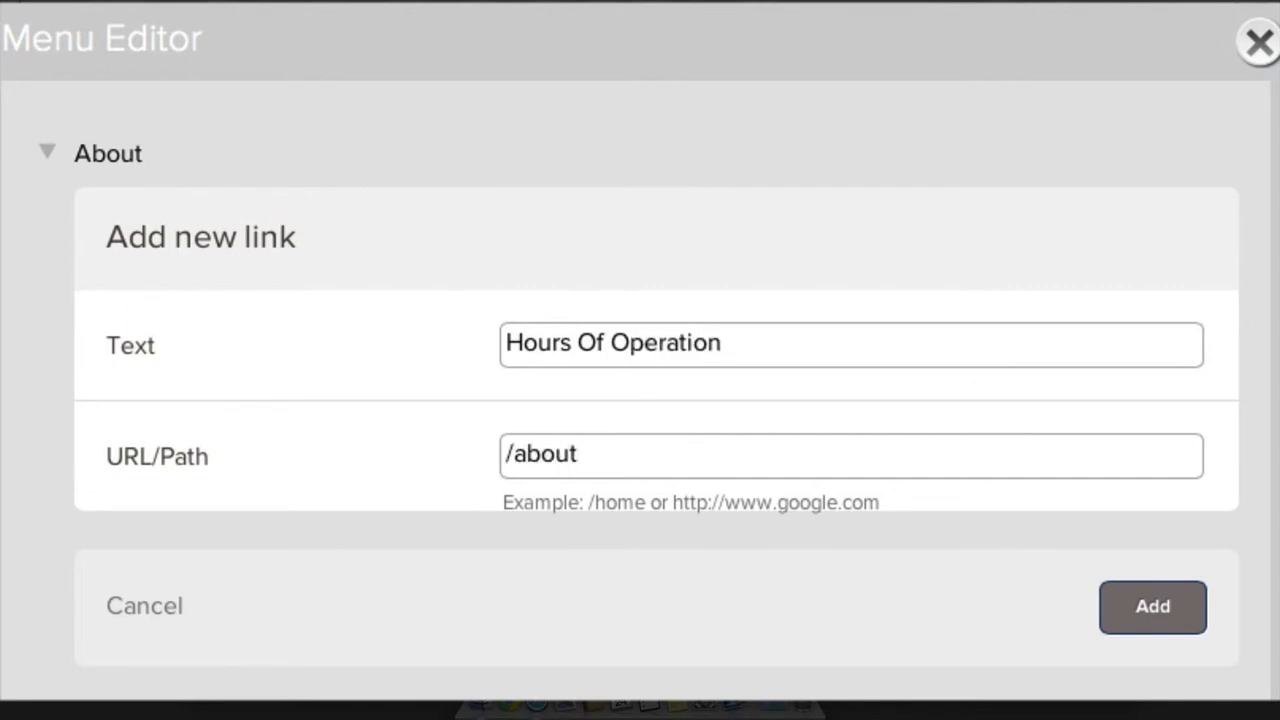
{"action": "type", "text": "/hours"}
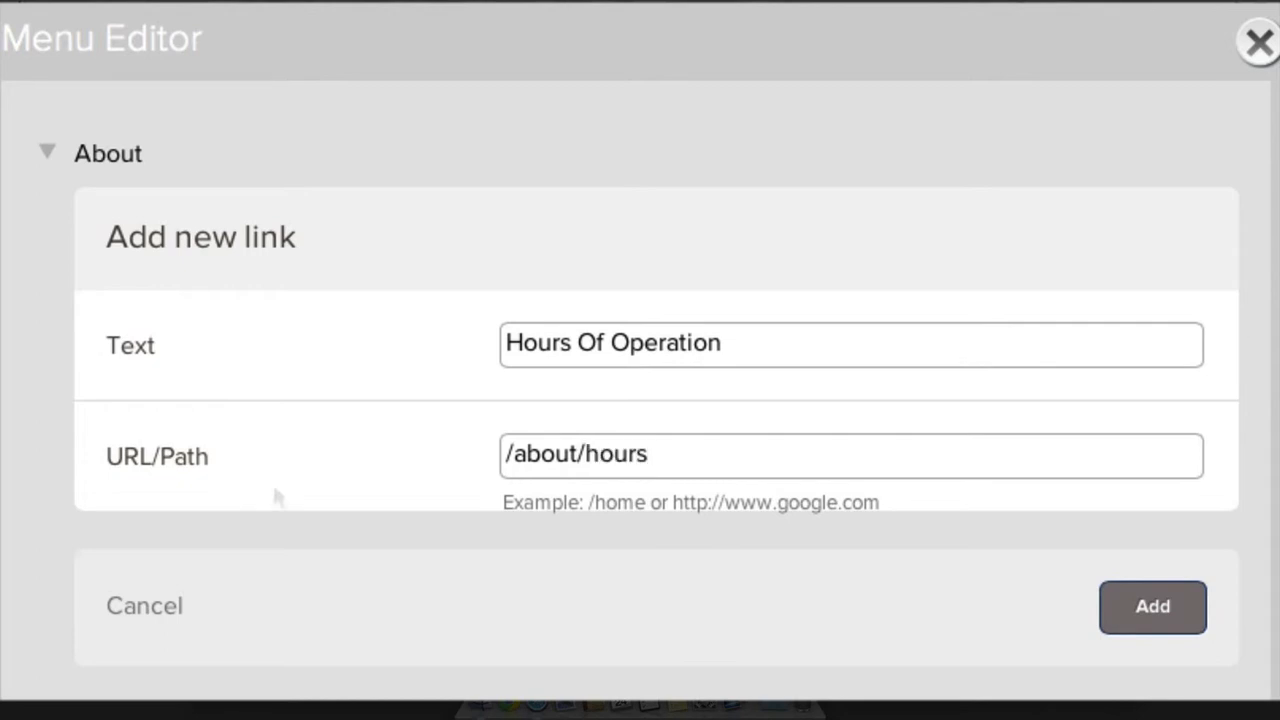
{"action": "left_click", "coordinate": [1152, 616]}
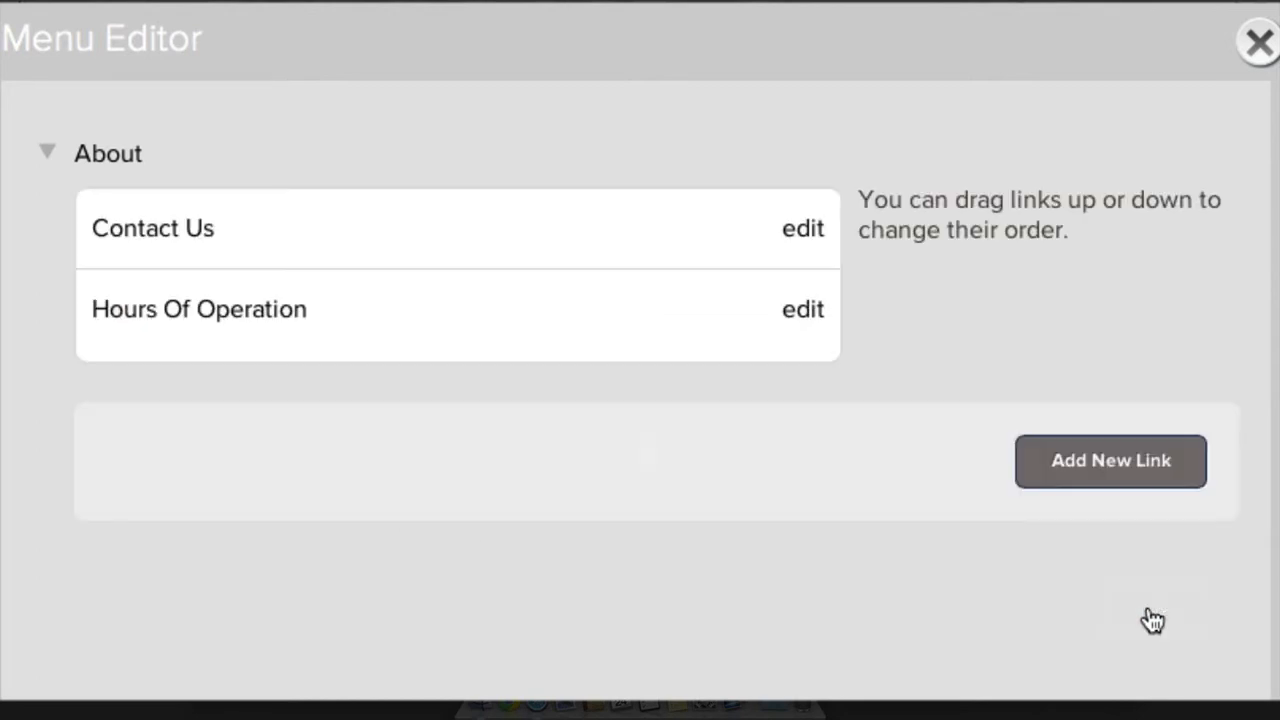
Add a 'History' link to /about/history, then close the Menu Editor
{"action": "left_click", "coordinate": [1070, 474]}
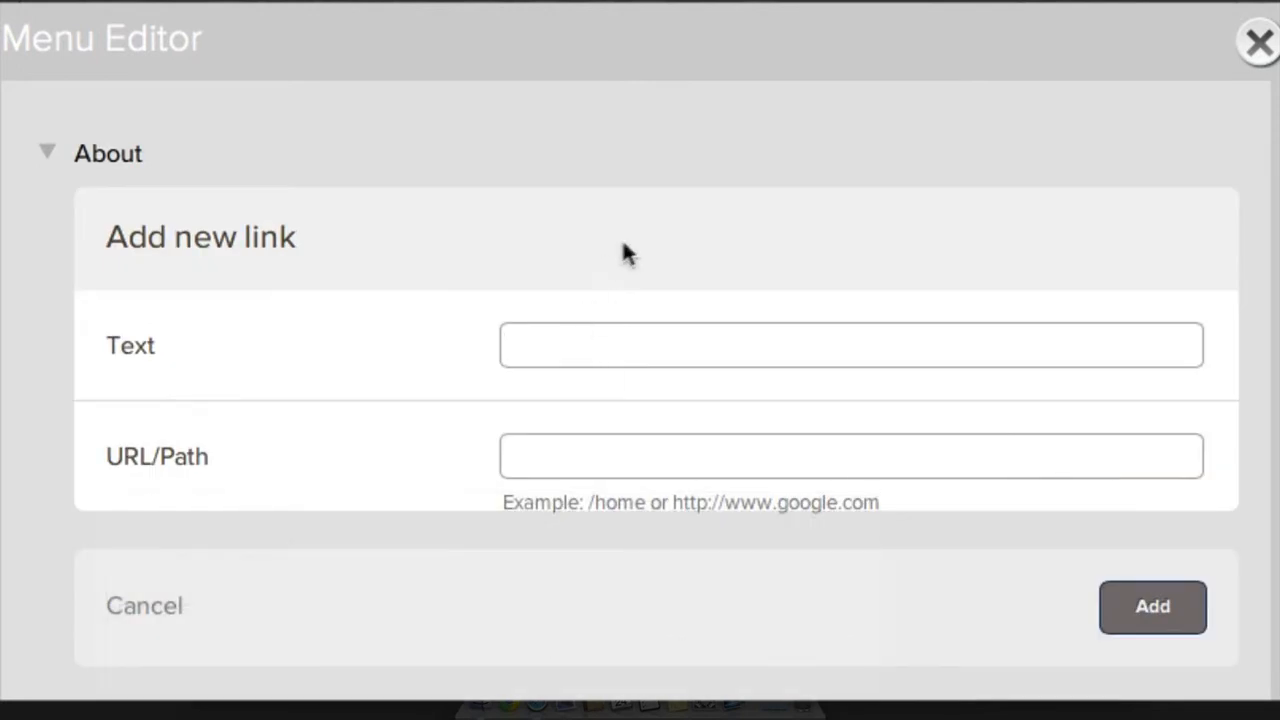
{"action": "type", "text": "History"}
{"action": "key", "text": "Tab"}
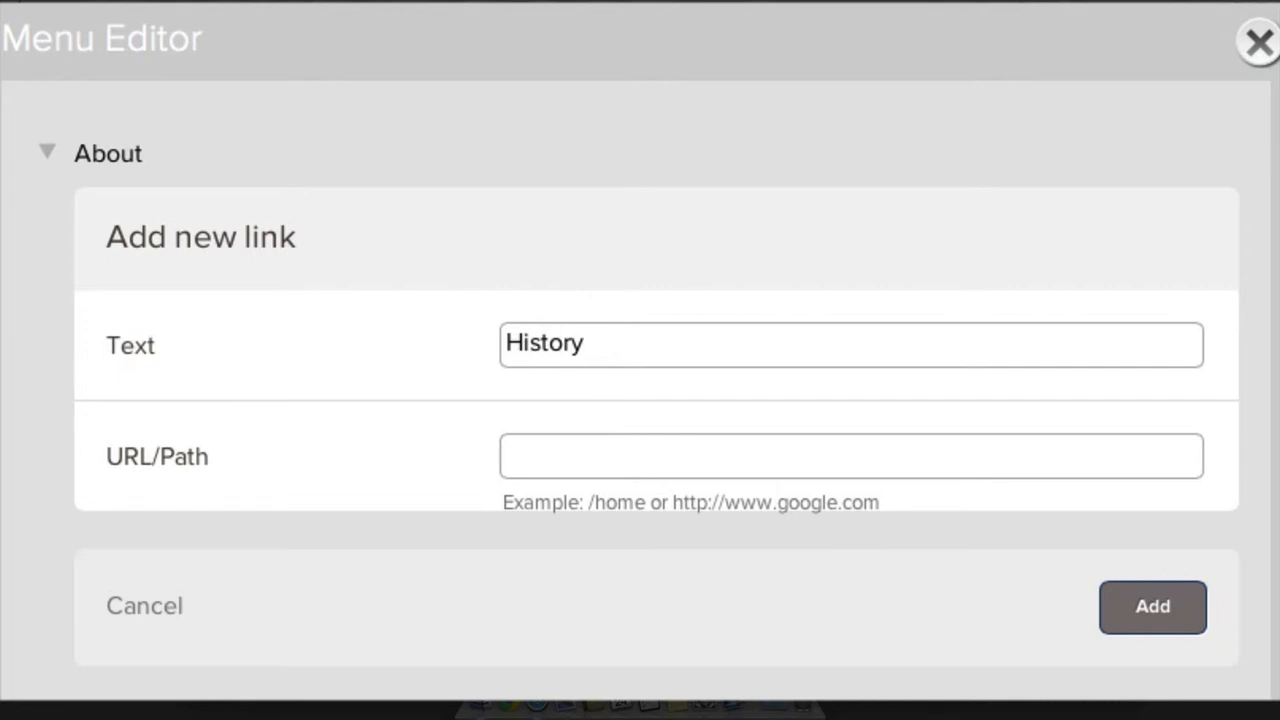
{"action": "type", "text": "/about/"}
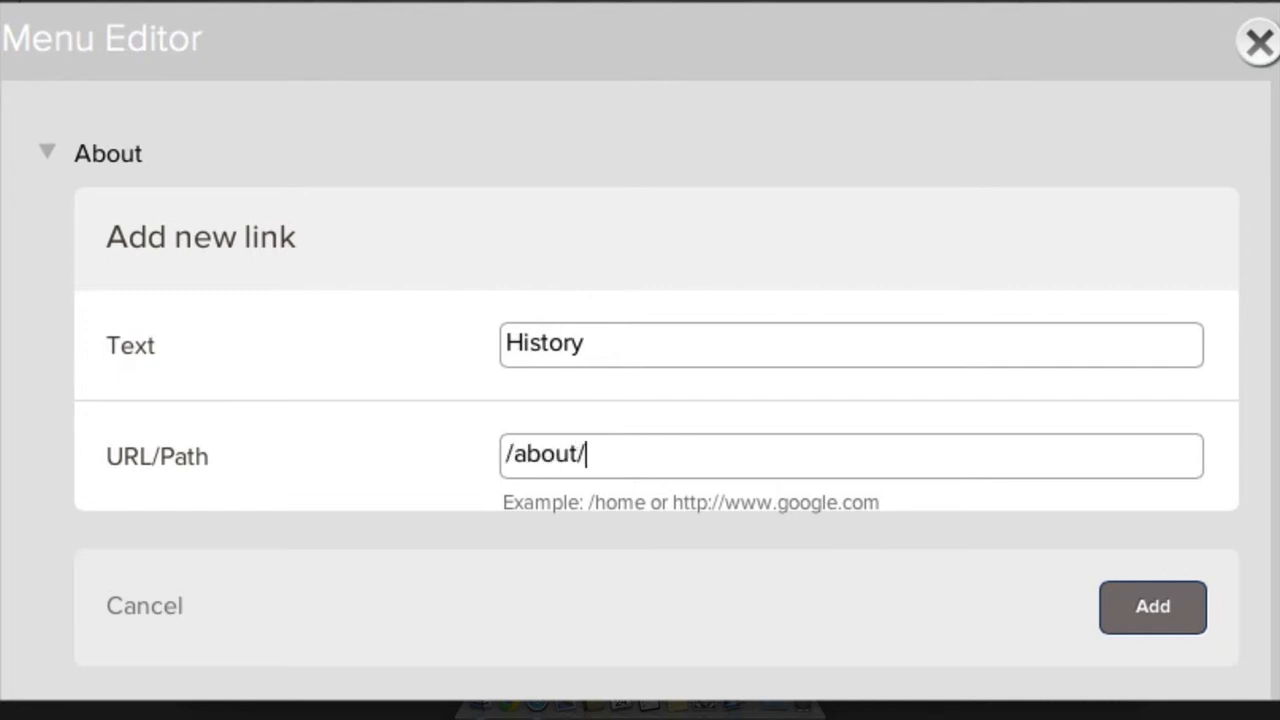
{"action": "type", "text": "history"}
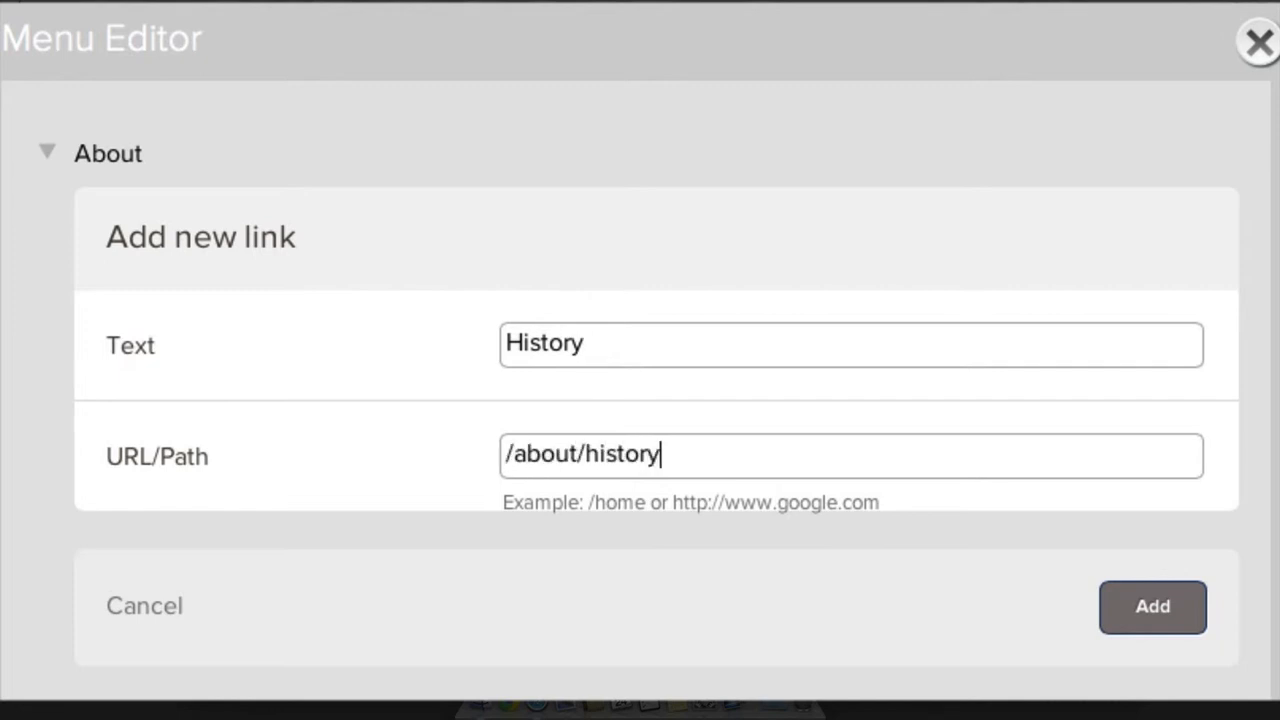
{"action": "left_click", "coordinate": [1146, 612]}
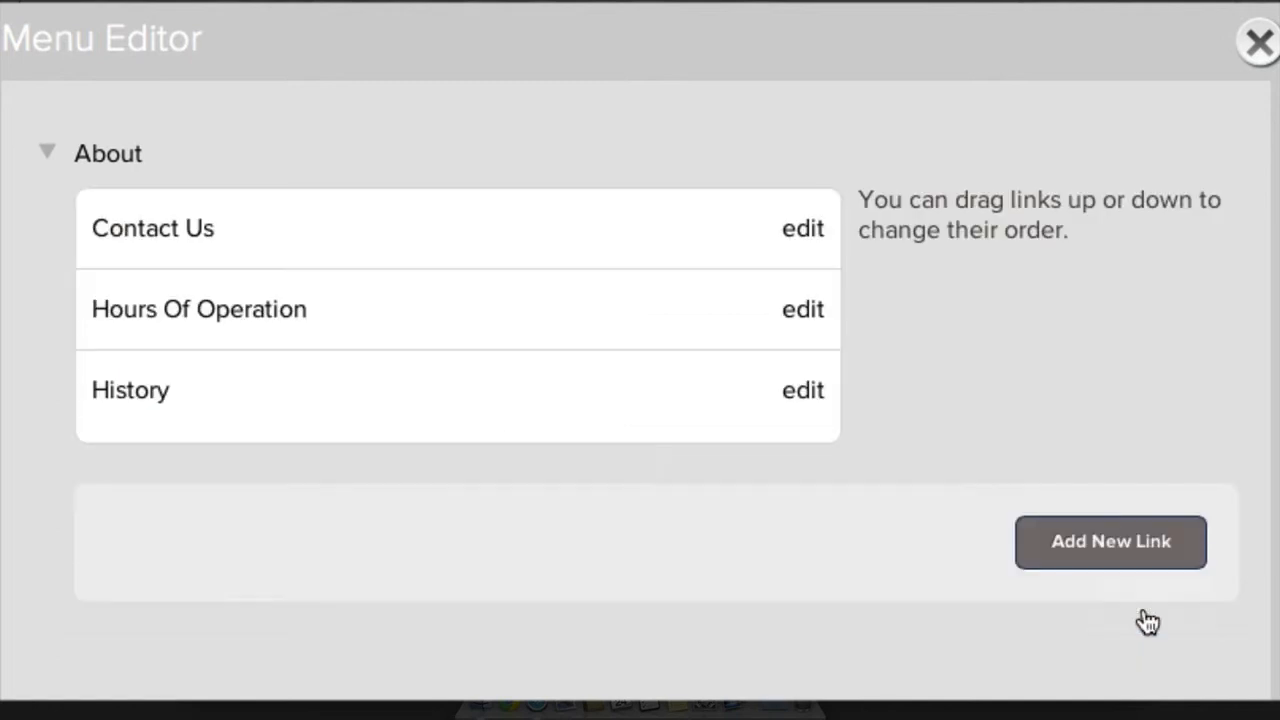
{"action": "left_click", "coordinate": [1259, 42]}
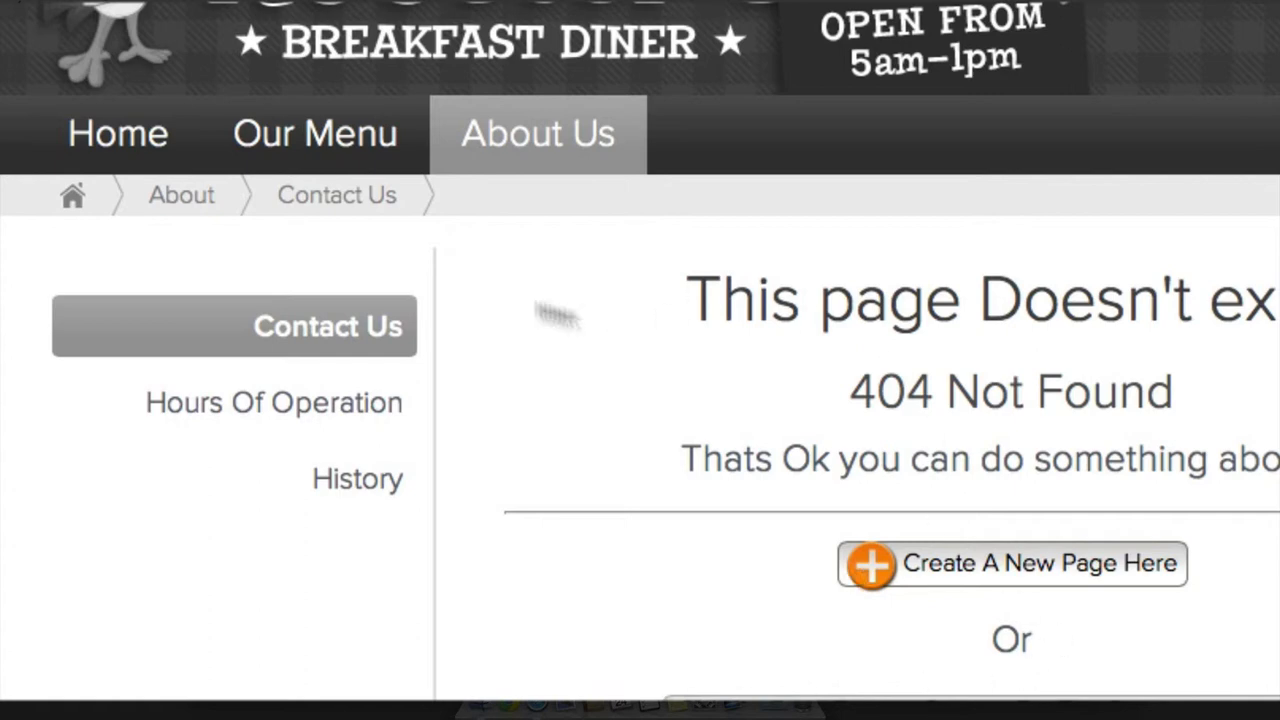
Test the Contact Us, Hours Of Operation and History side-menu links, ending on Contact Us
{"action": "left_click", "coordinate": [310, 338]}
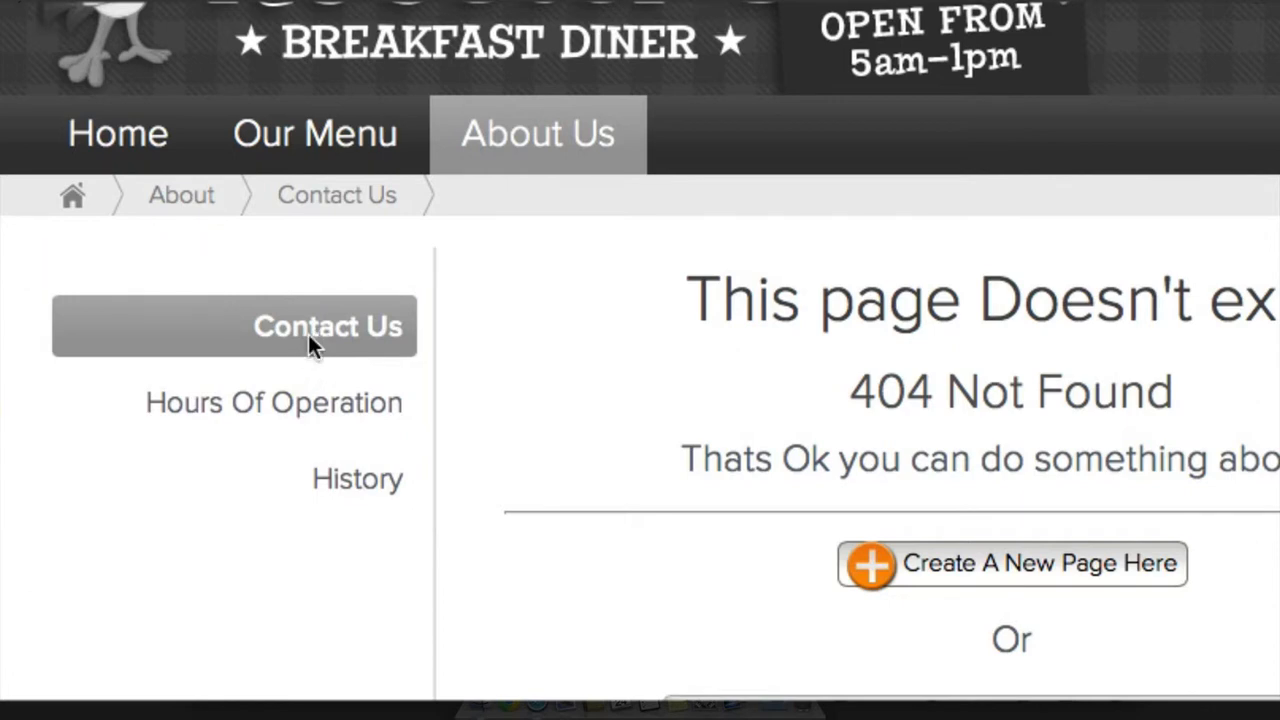
{"action": "left_click", "coordinate": [308, 404]}
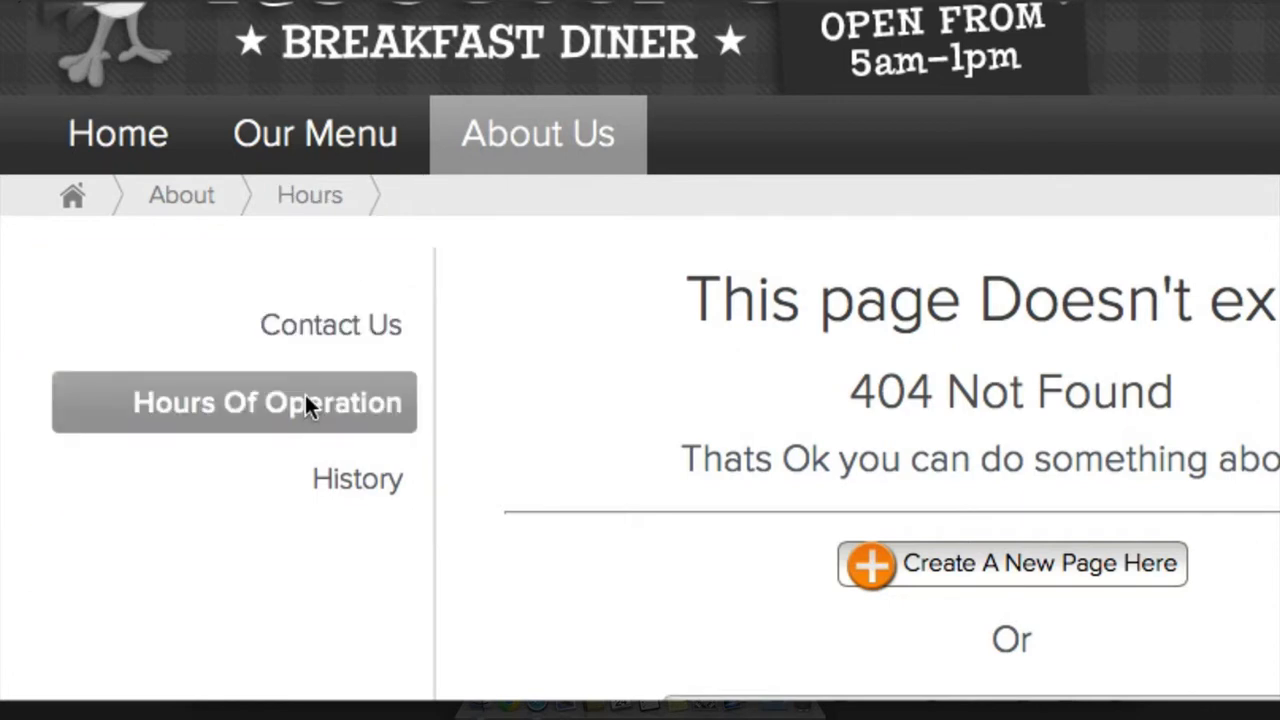
{"action": "left_click", "coordinate": [341, 478]}
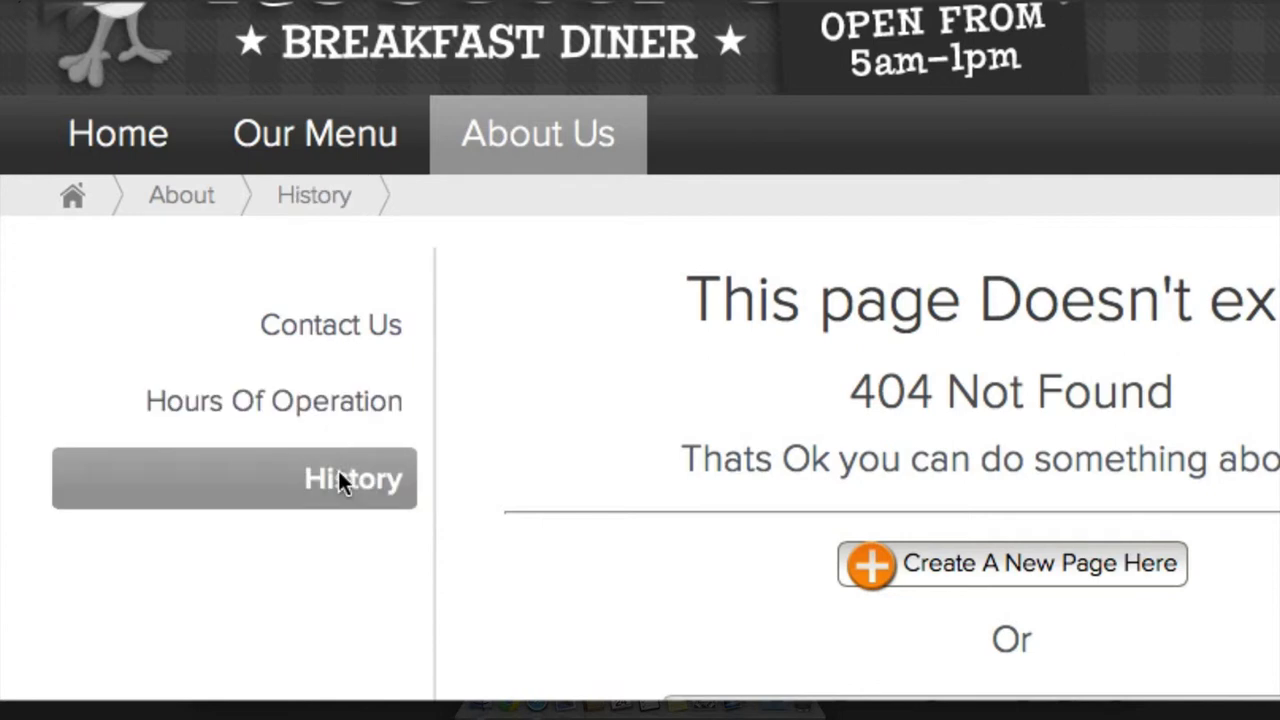
{"action": "left_click", "coordinate": [310, 345]}
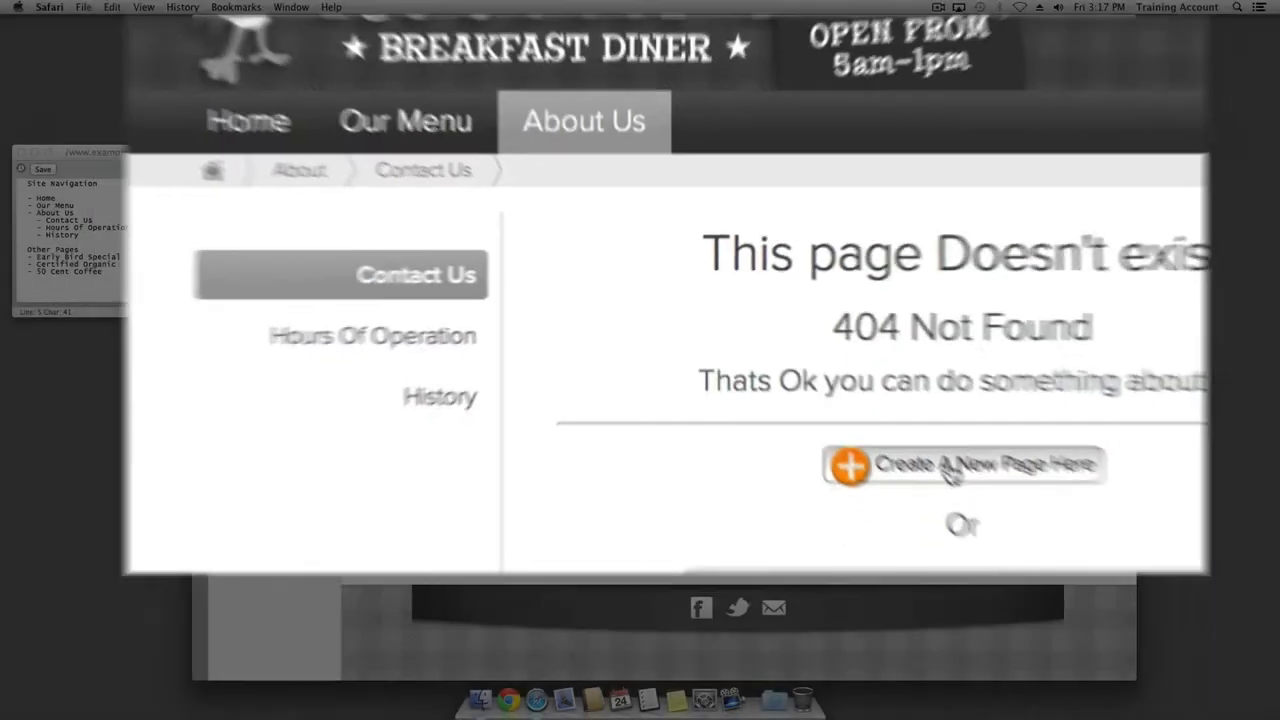
Create the Contact Us page and save it with pasted placeholder paragraphs
{"action": "left_click", "coordinate": [950, 470]}
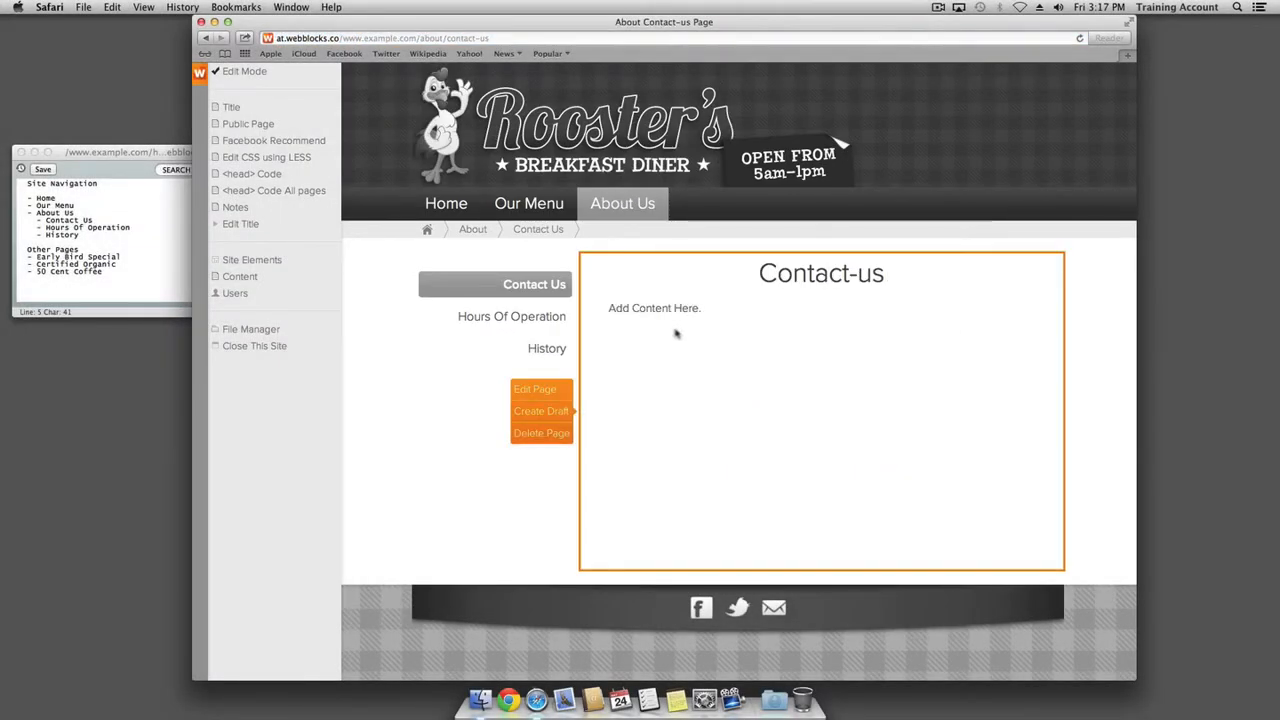
{"action": "left_click", "coordinate": [527, 392]}
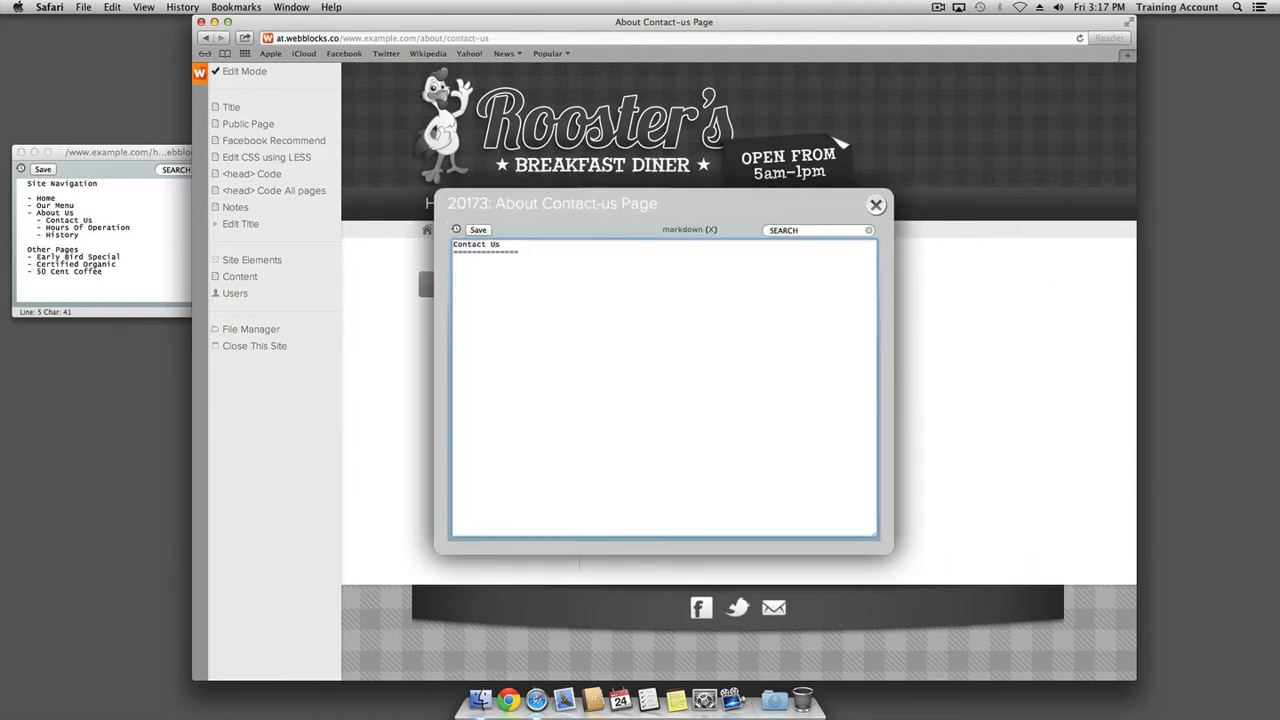
{"action": "key", "text": "super+v"}
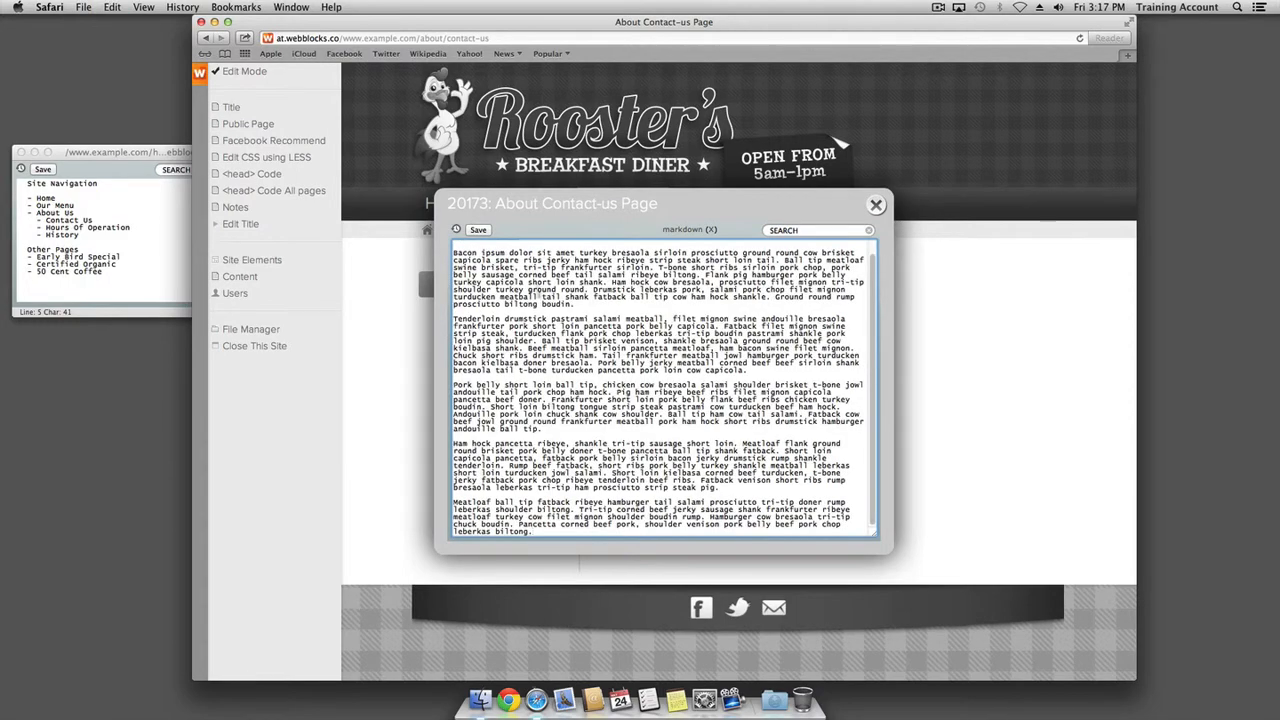
{"action": "scroll", "coordinate": [541, 295], "scroll_direction": "up", "scroll_amount": 1}
{"action": "left_click", "coordinate": [474, 231]}
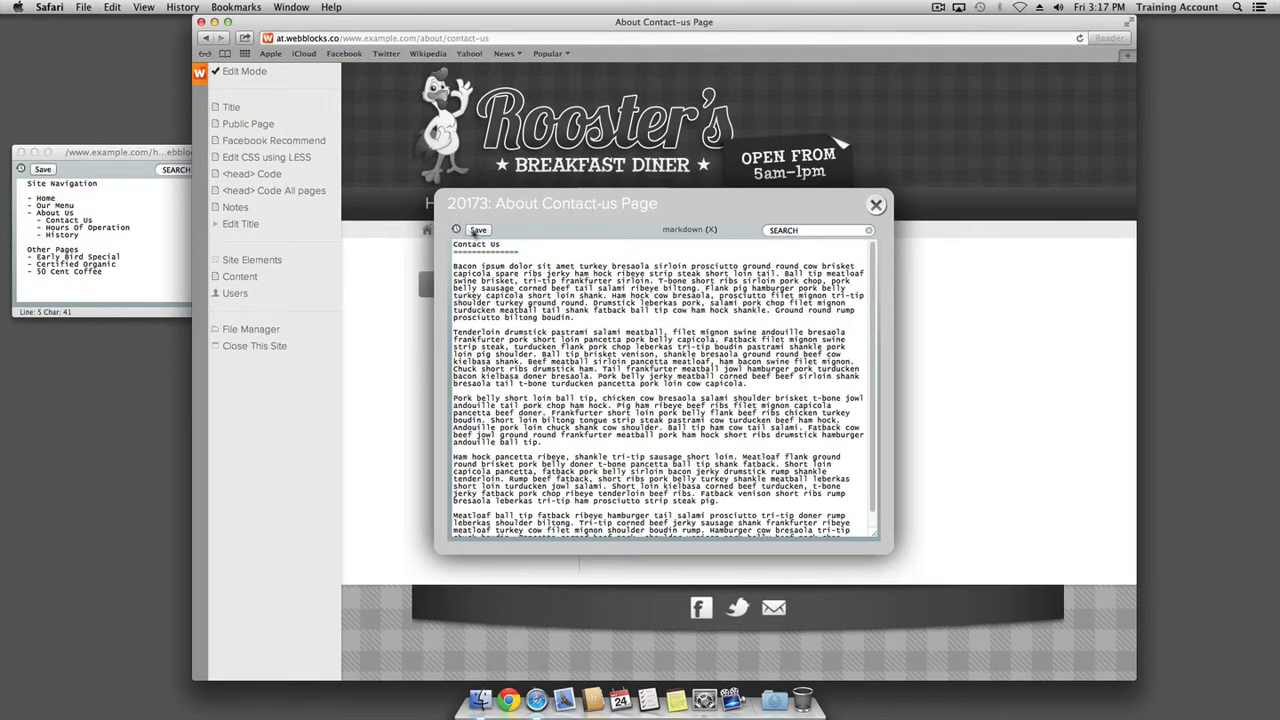
{"action": "left_click", "coordinate": [876, 205]}
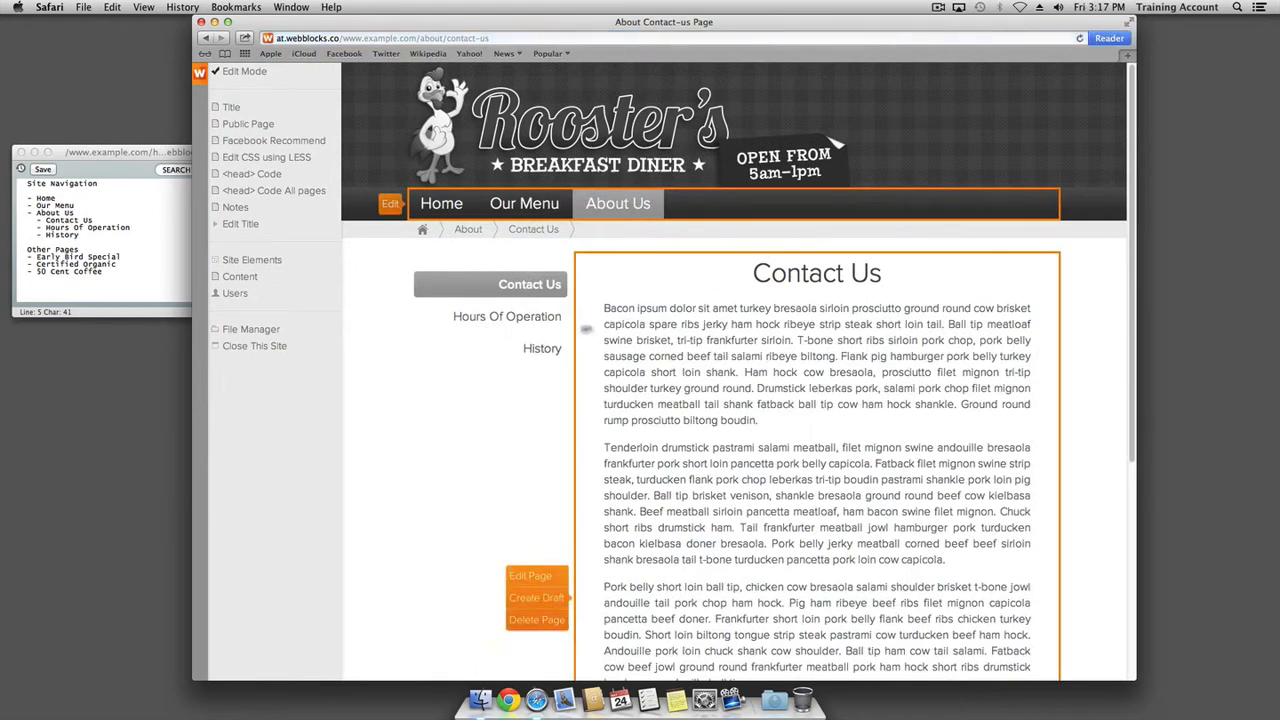
Create the Hours Of Operation page and save it with pasted placeholder paragraphs
{"action": "left_click", "coordinate": [512, 320]}
{"action": "left_click", "coordinate": [780, 384]}
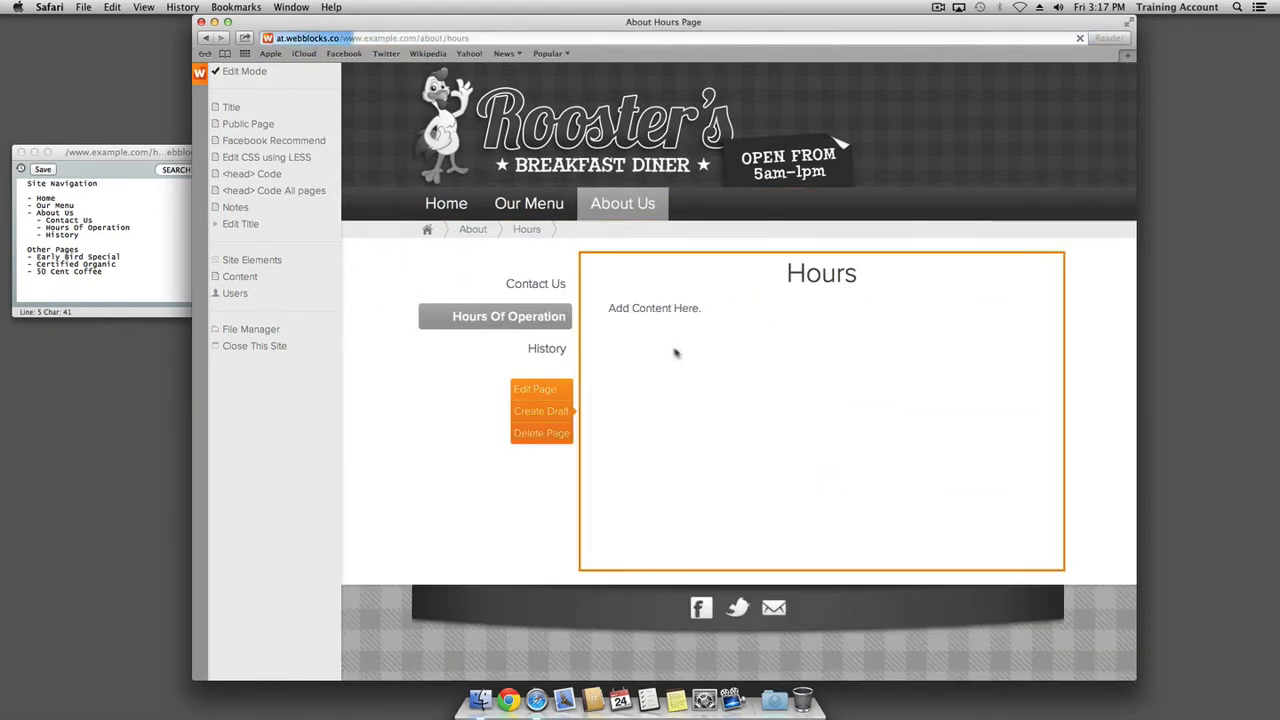
{"action": "left_click", "coordinate": [540, 390]}
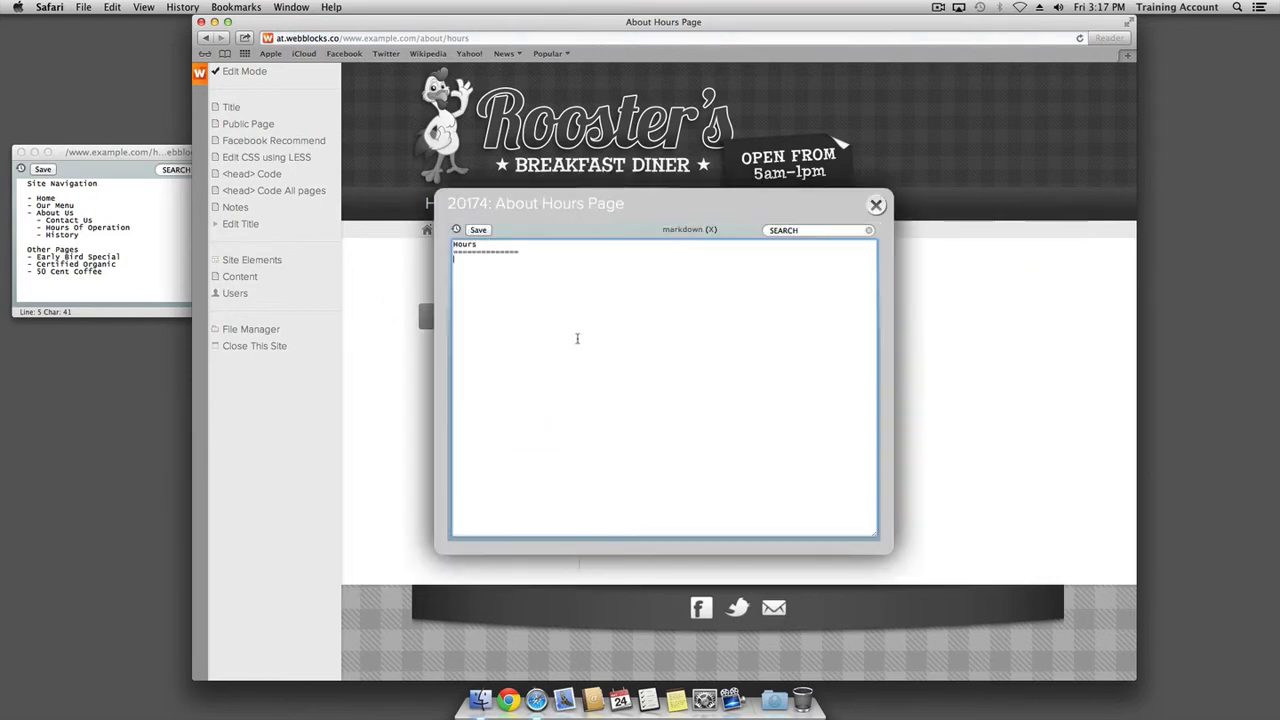
{"action": "key", "text": "super+v"}
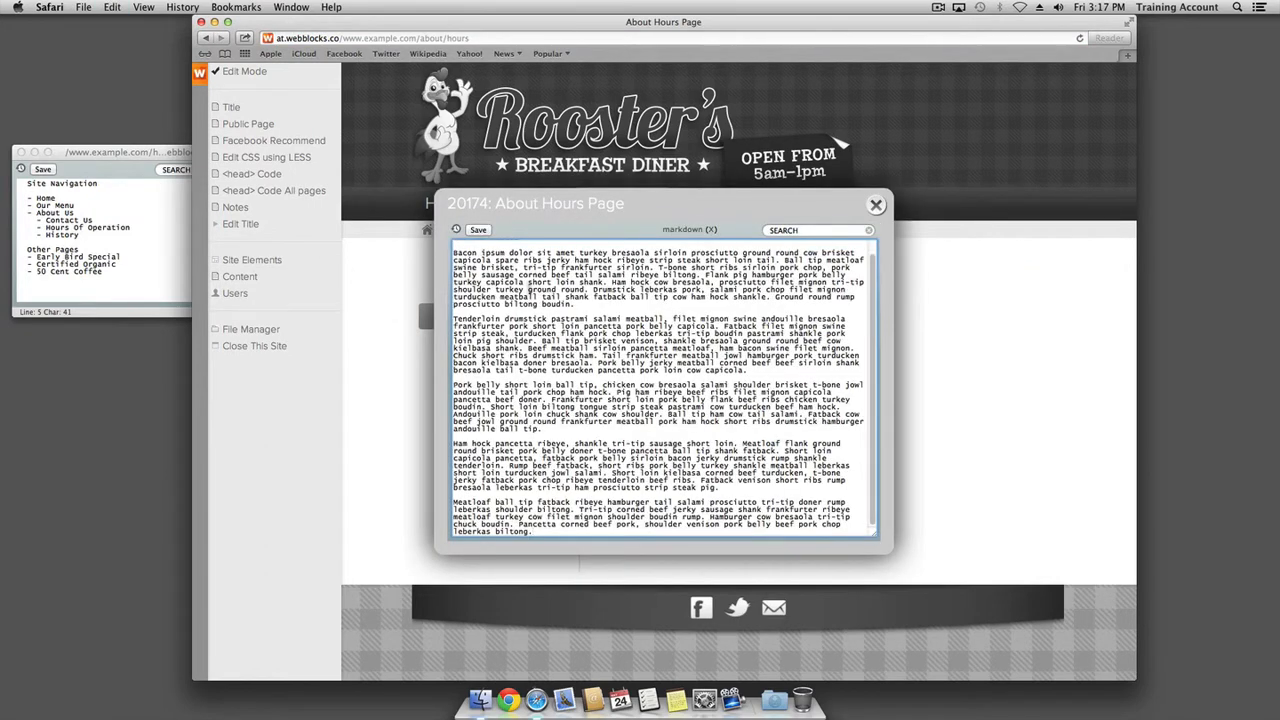
{"action": "left_click", "coordinate": [486, 233]}
{"action": "left_click", "coordinate": [875, 207]}
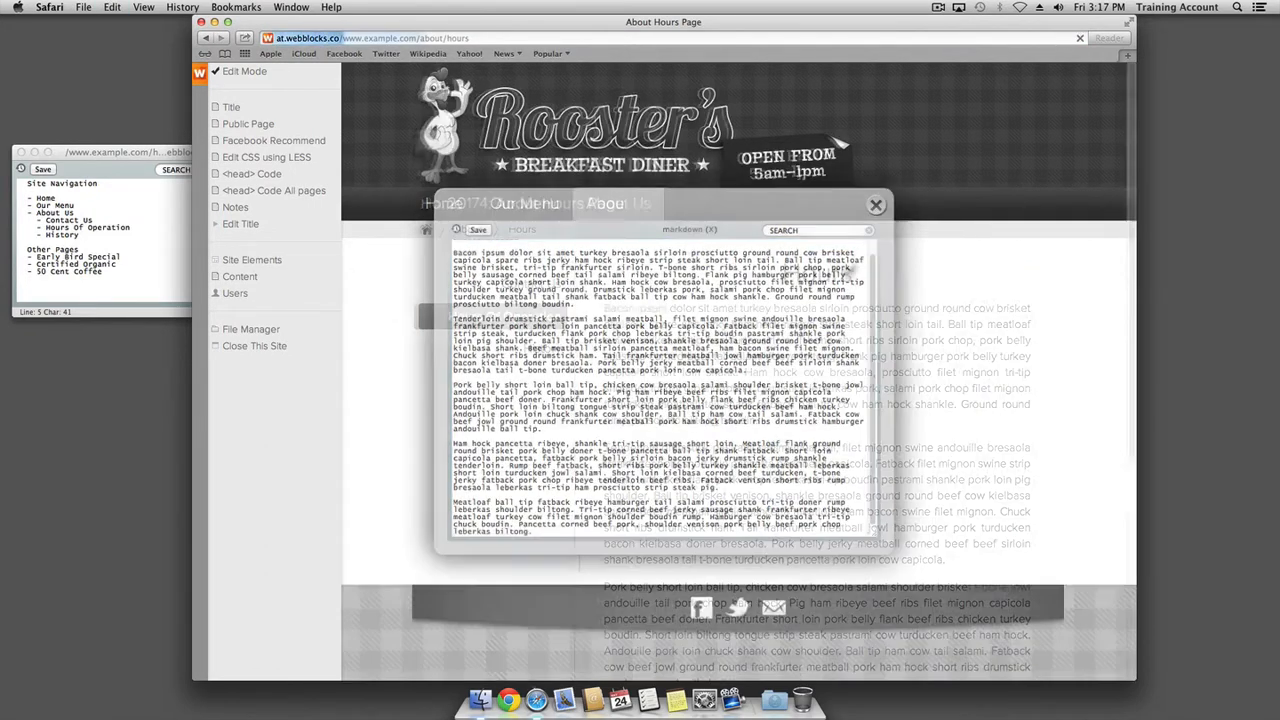
Create the History page and save it with pasted placeholder paragraphs
{"action": "left_click", "coordinate": [541, 348]}
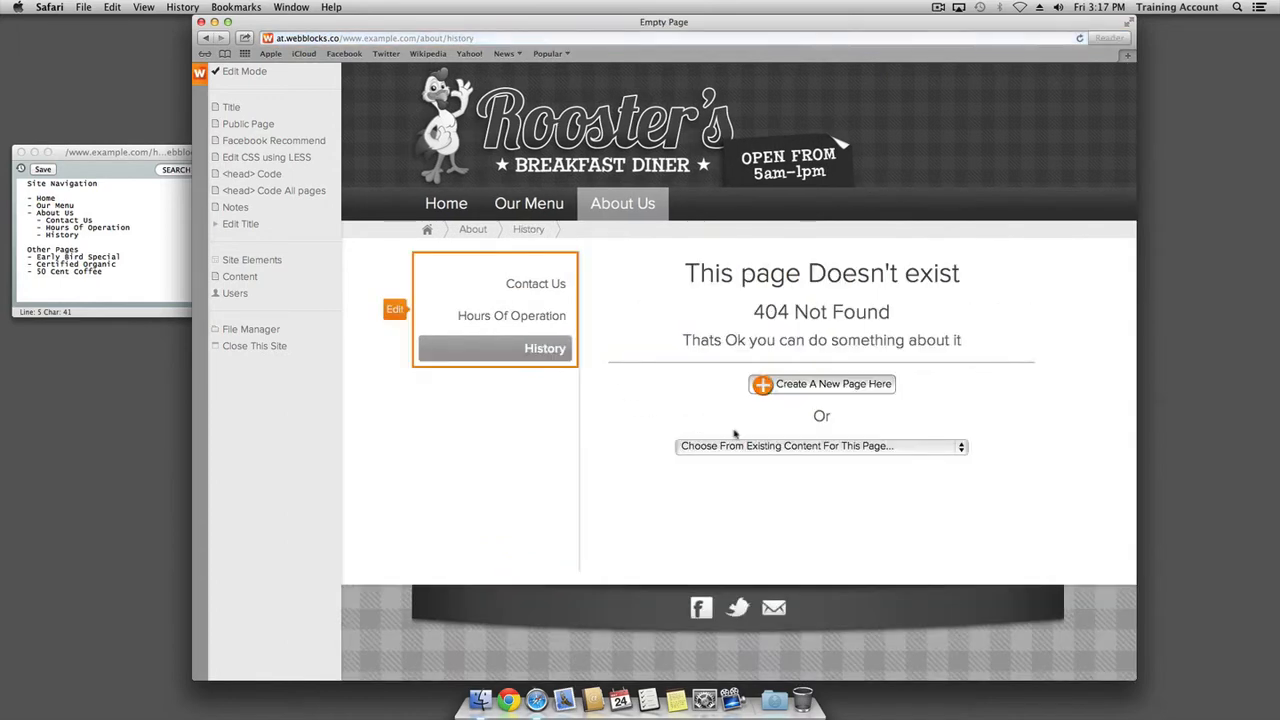
{"action": "left_click", "coordinate": [780, 390]}
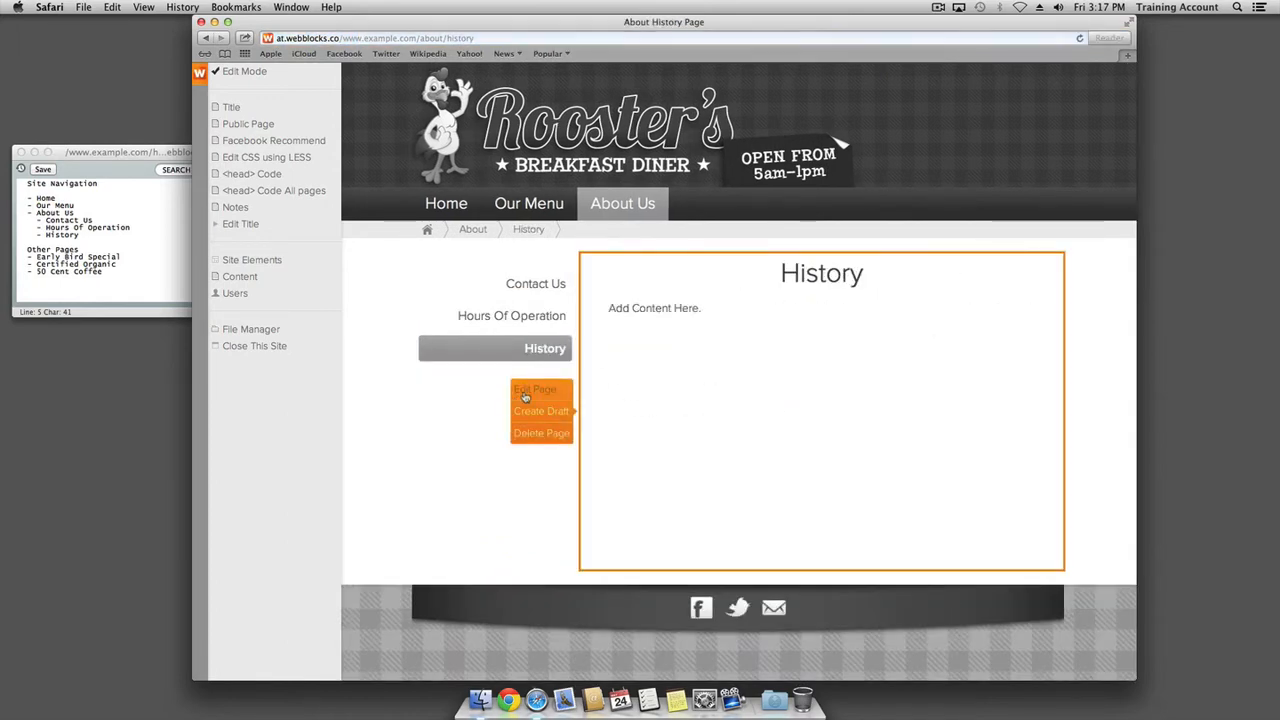
{"action": "left_click", "coordinate": [530, 392]}
{"action": "key", "text": "super+v"}
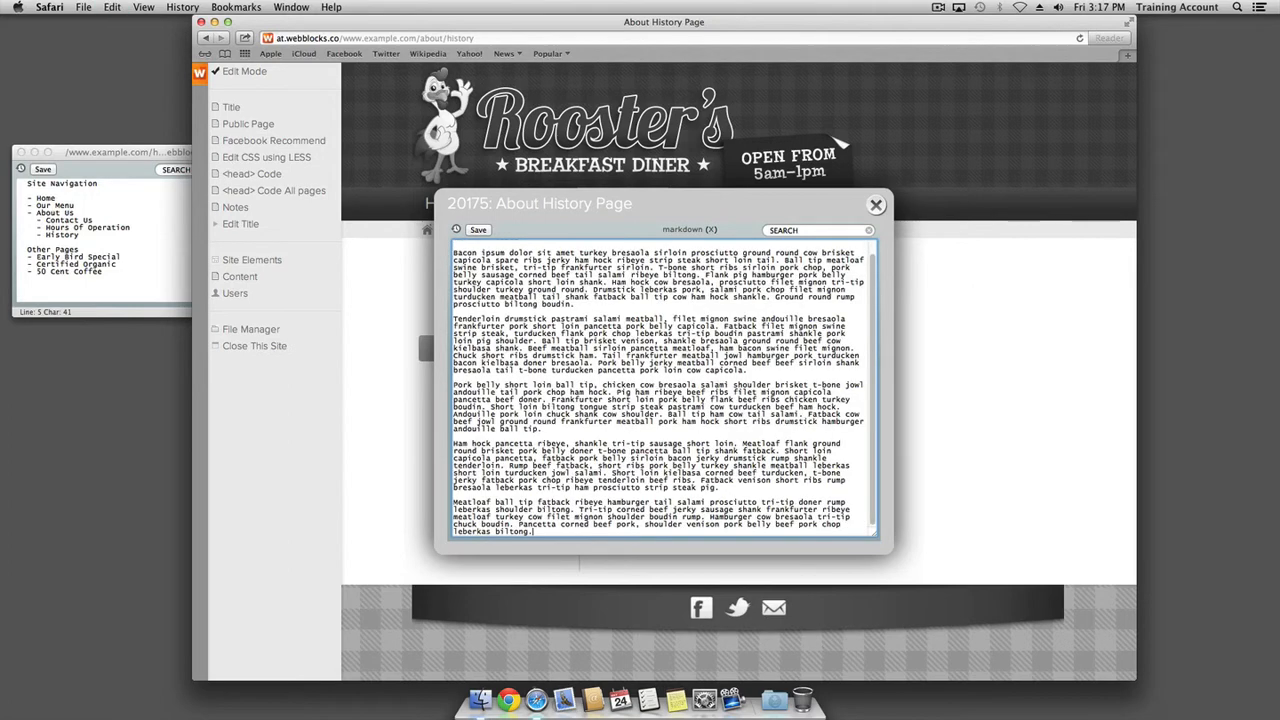
{"action": "left_click", "coordinate": [480, 231]}
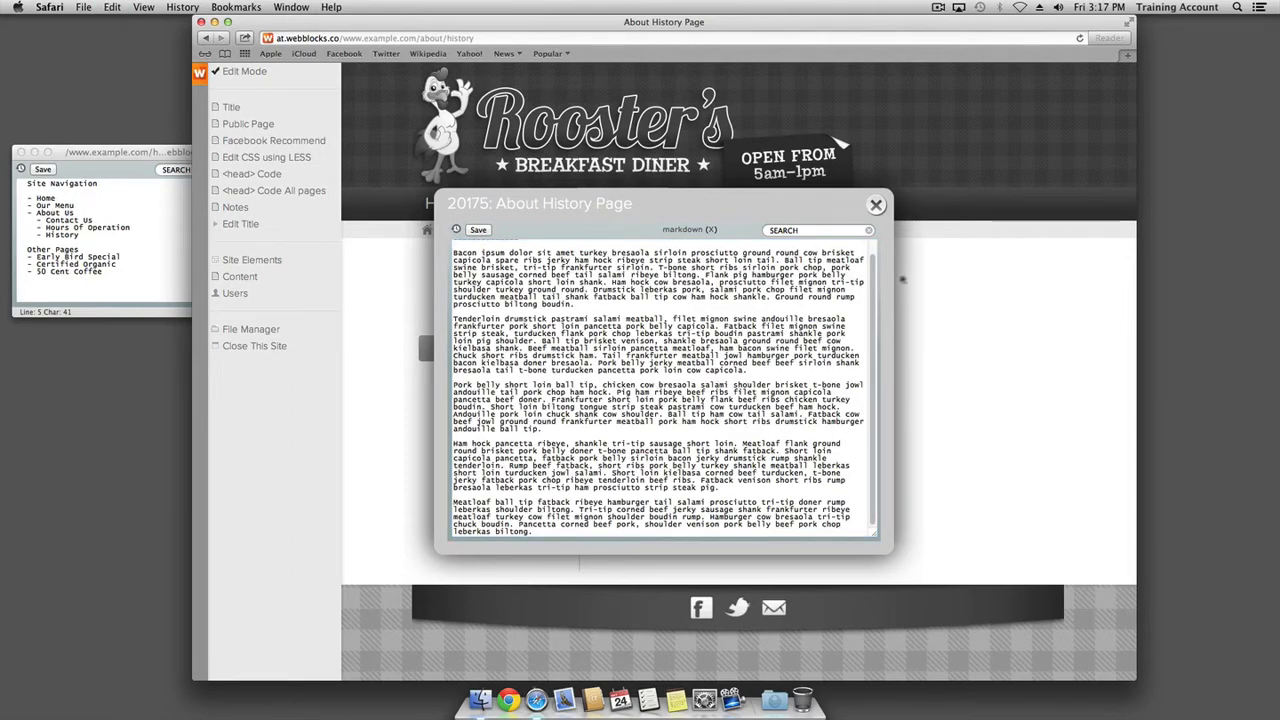
{"action": "left_click", "coordinate": [875, 206]}
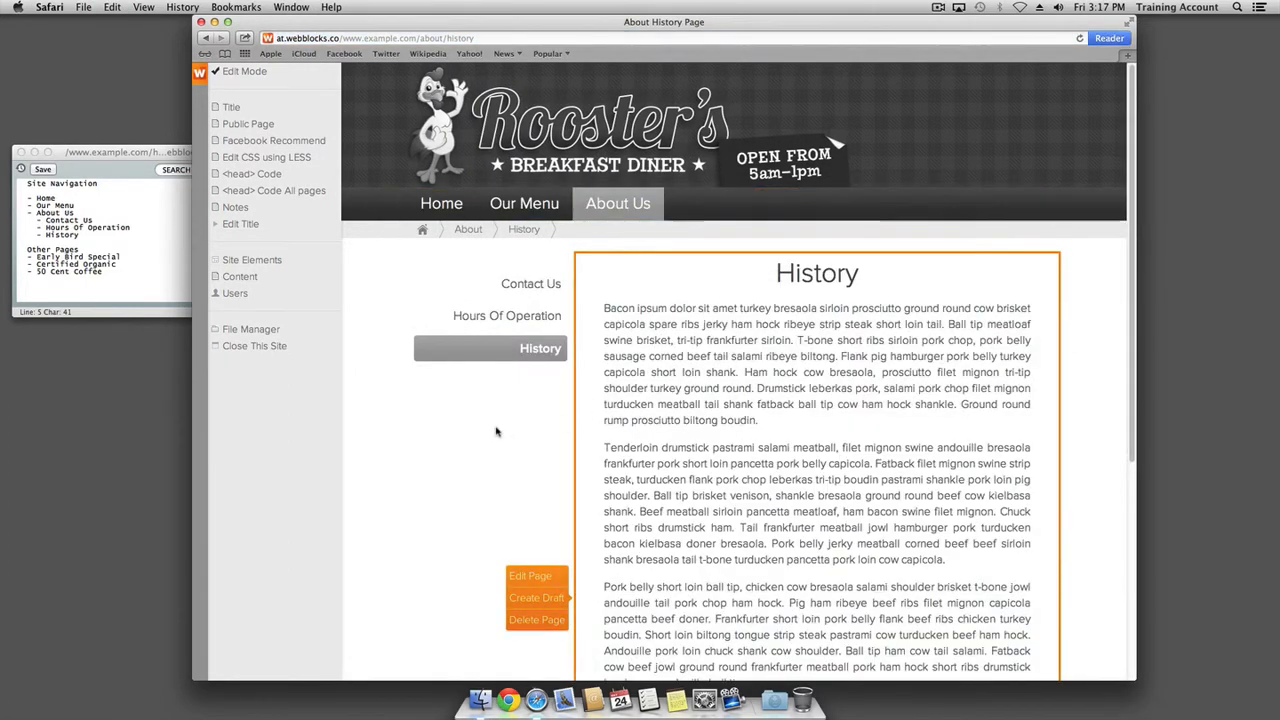
Preview the Home and Our Menu pages with the editing panel hidden
{"action": "left_click", "coordinate": [443, 207]}
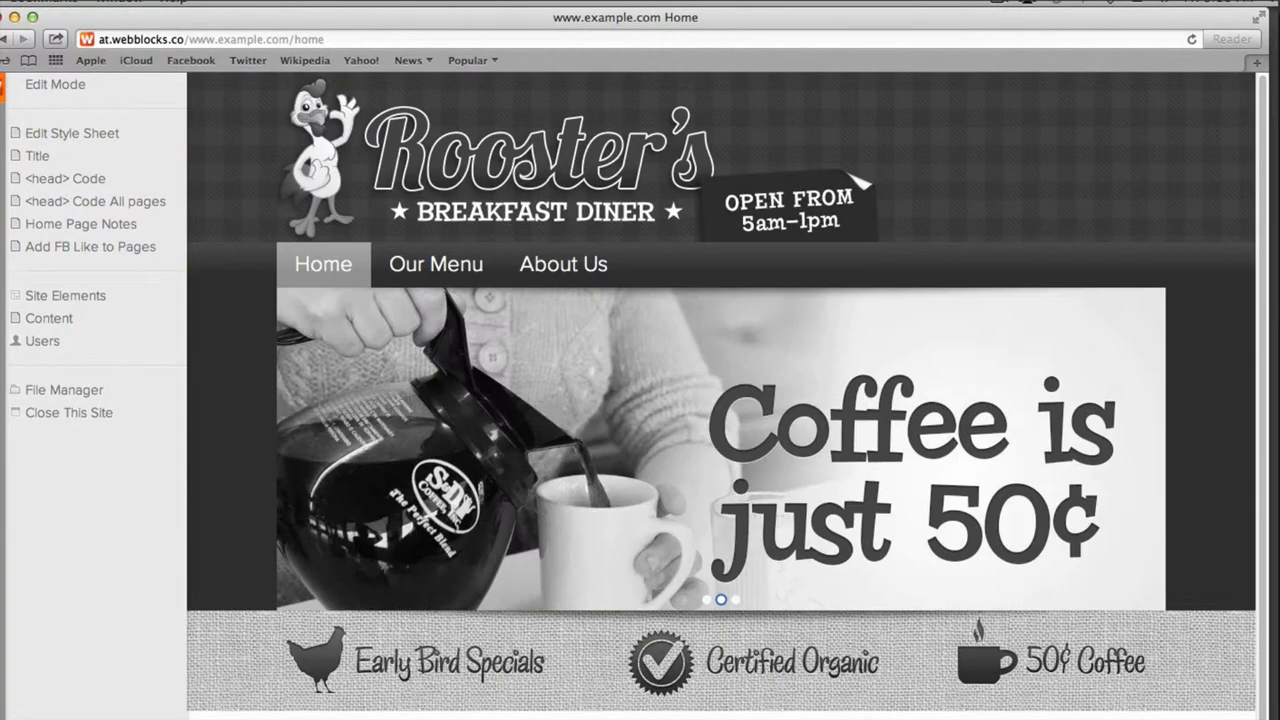
{"action": "left_click", "coordinate": [201, 128]}
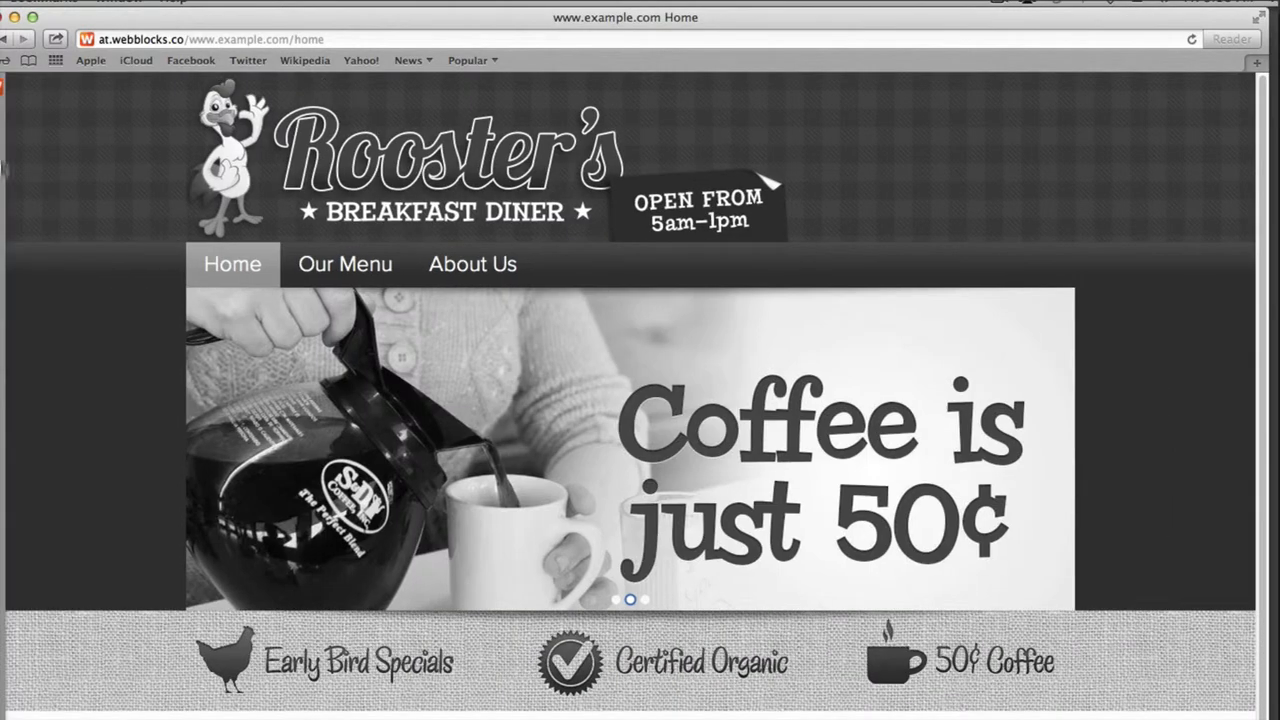
{"action": "left_click", "coordinate": [232, 270]}
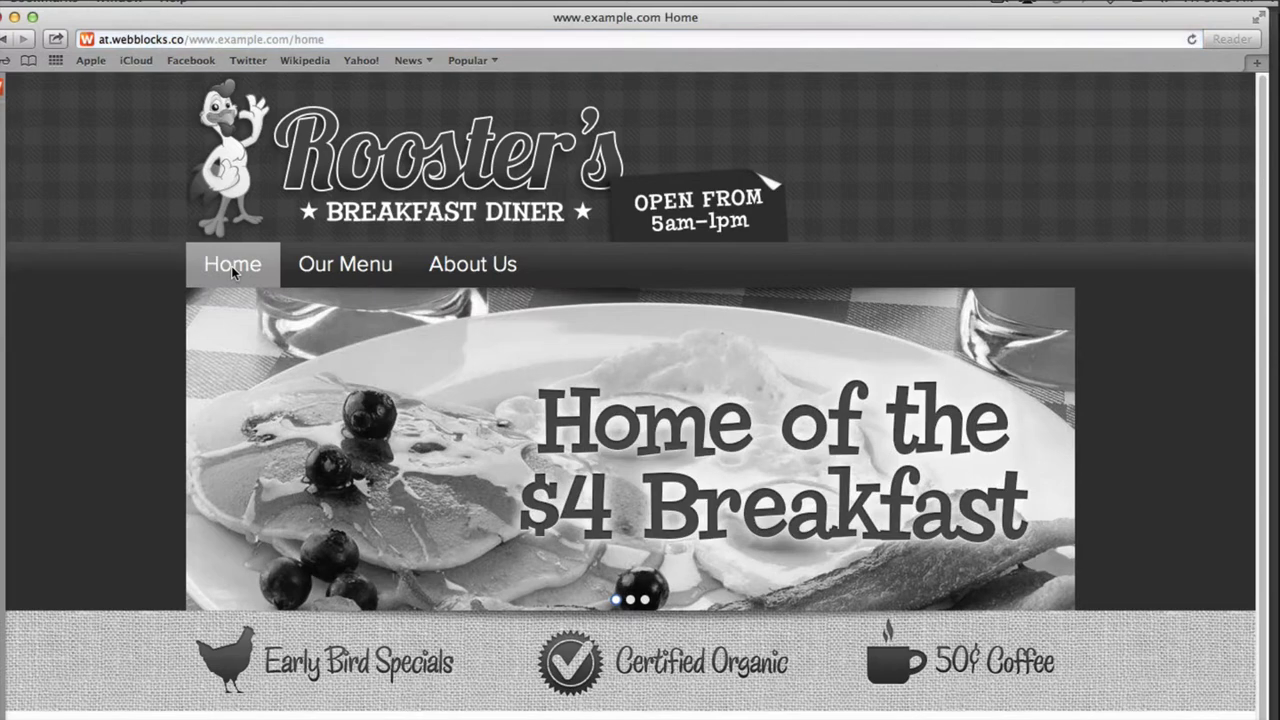
{"action": "left_click", "coordinate": [348, 267]}
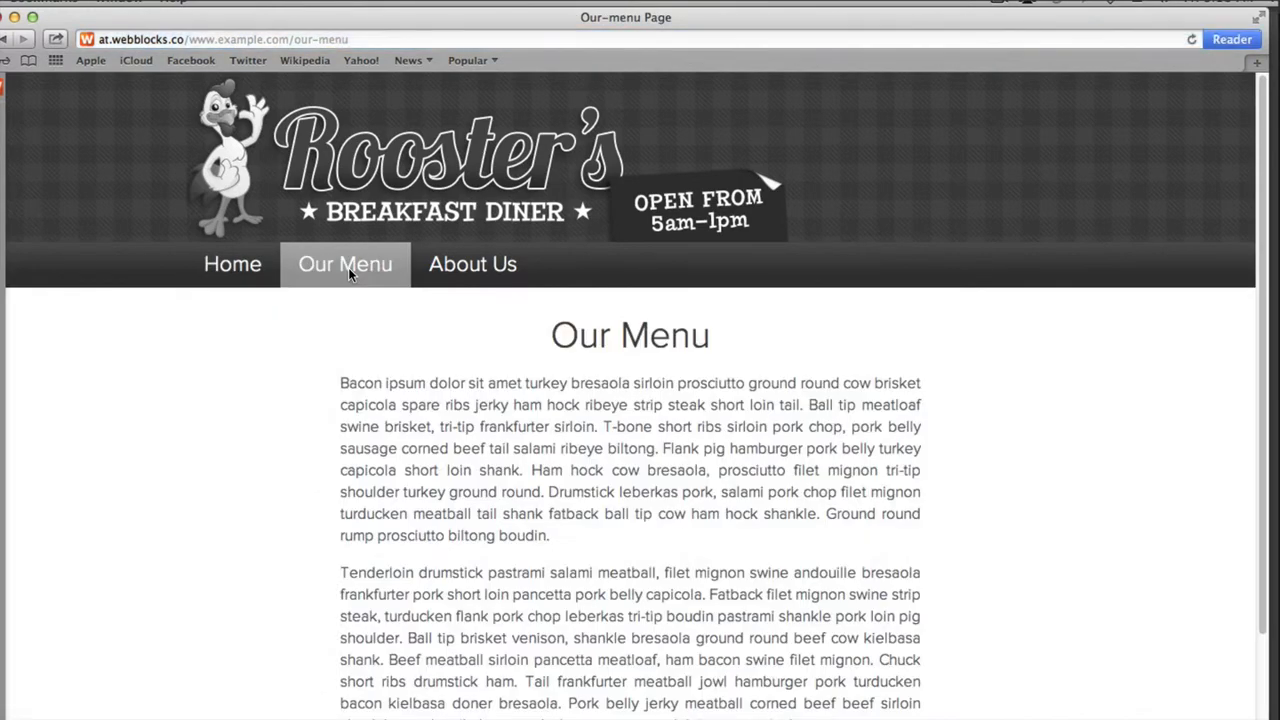
{"action": "scroll", "coordinate": [430, 428], "scroll_direction": "down", "scroll_amount": 5}
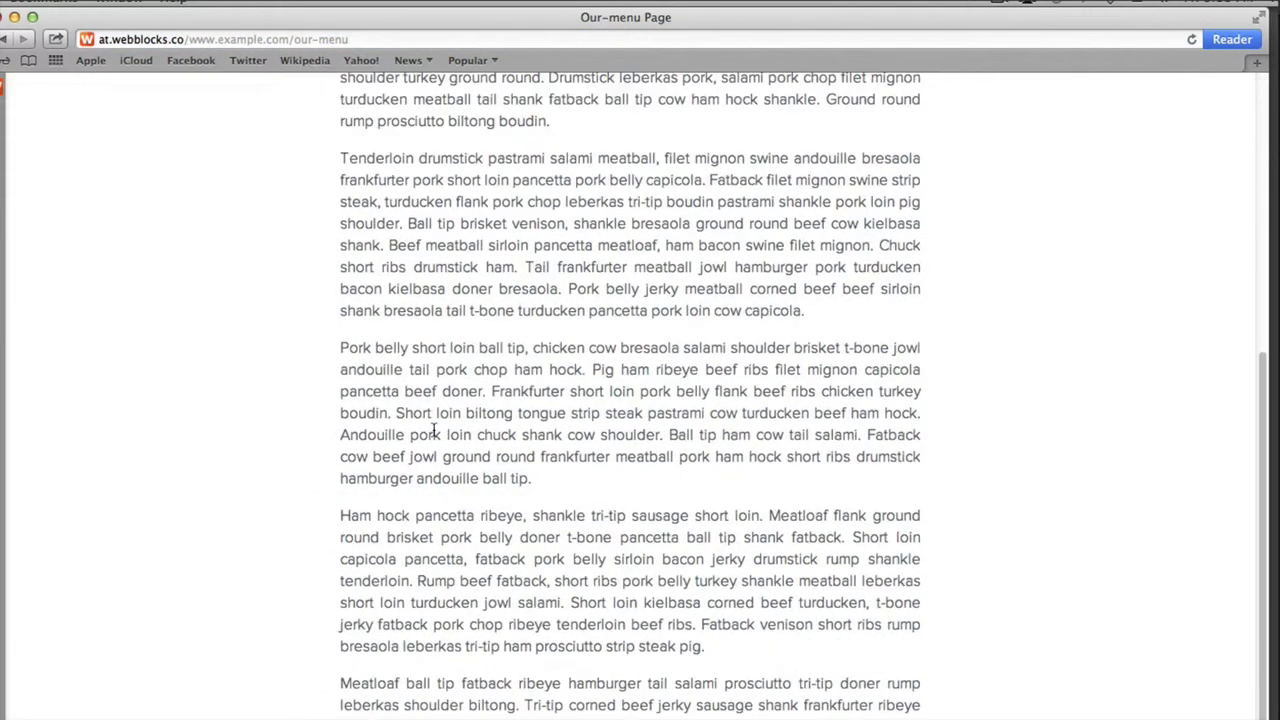
{"action": "scroll", "coordinate": [434, 430], "scroll_direction": "up", "scroll_amount": 5}
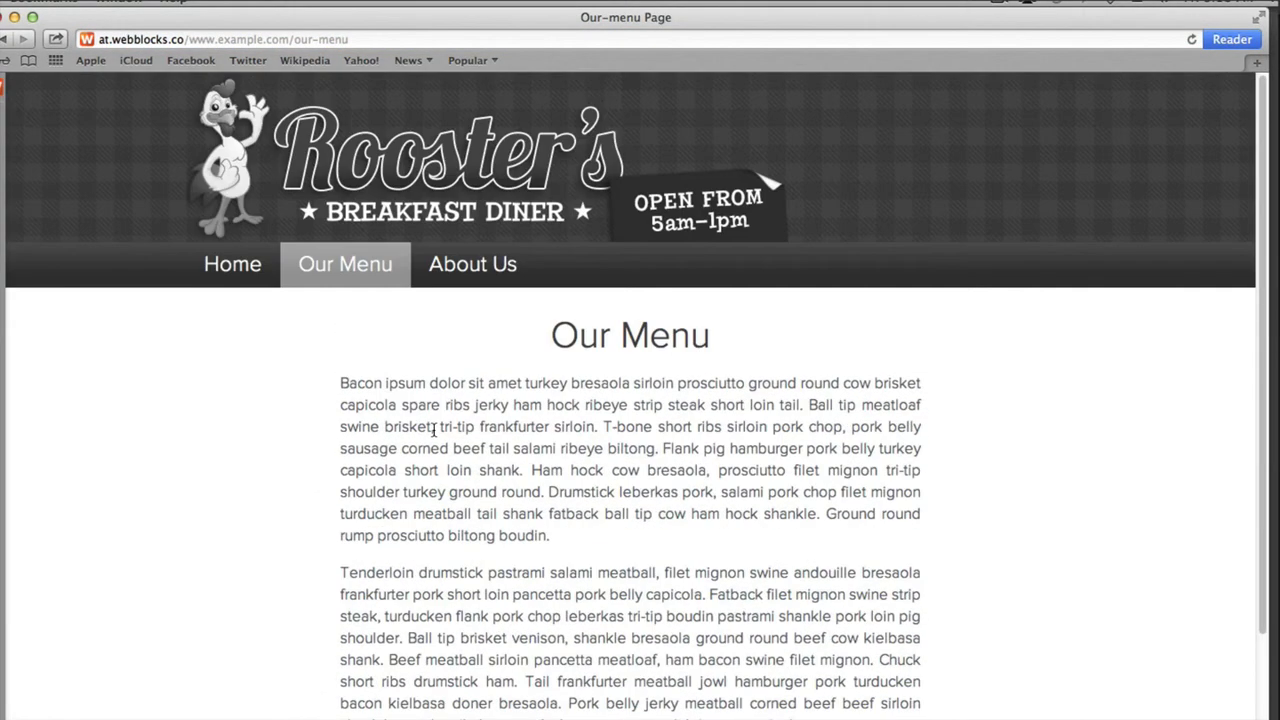
Check the About Us, Contact Us, Hours and History links, then reopen Our Menu's admin panel
{"action": "left_click", "coordinate": [450, 266]}
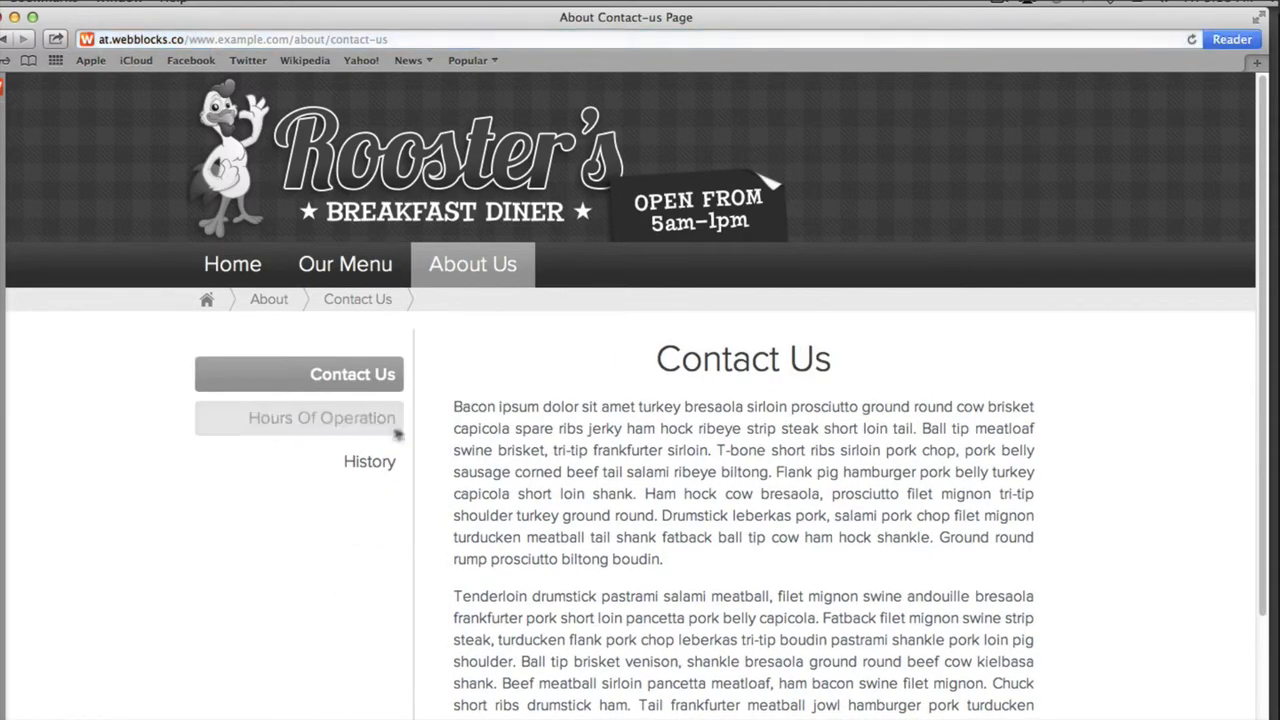
{"action": "left_click", "coordinate": [350, 380]}
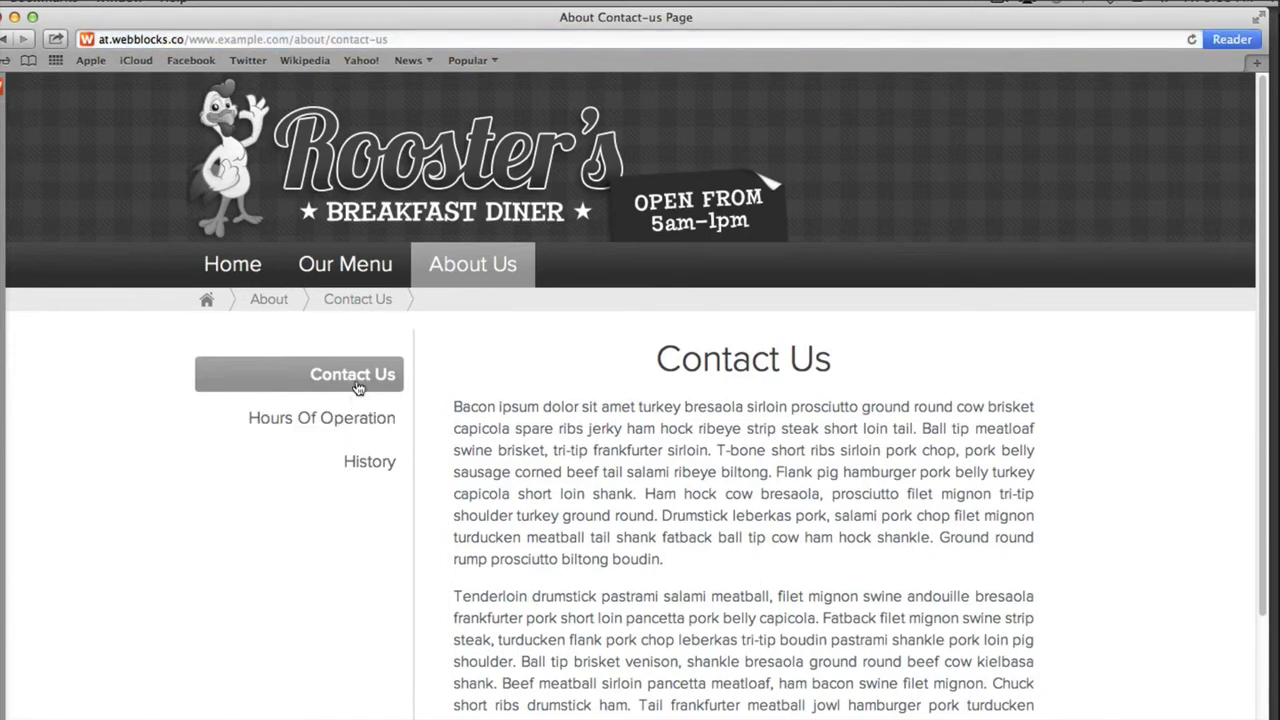
{"action": "left_click", "coordinate": [357, 428]}
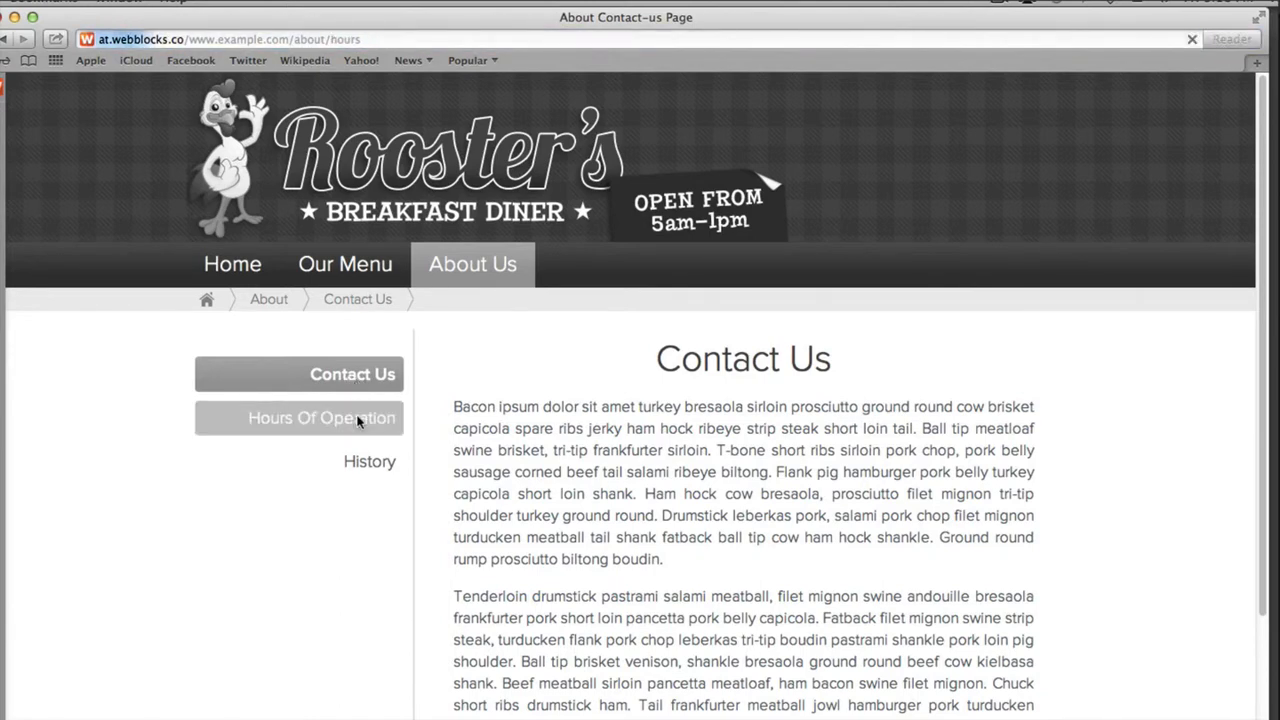
{"action": "left_click", "coordinate": [365, 466]}
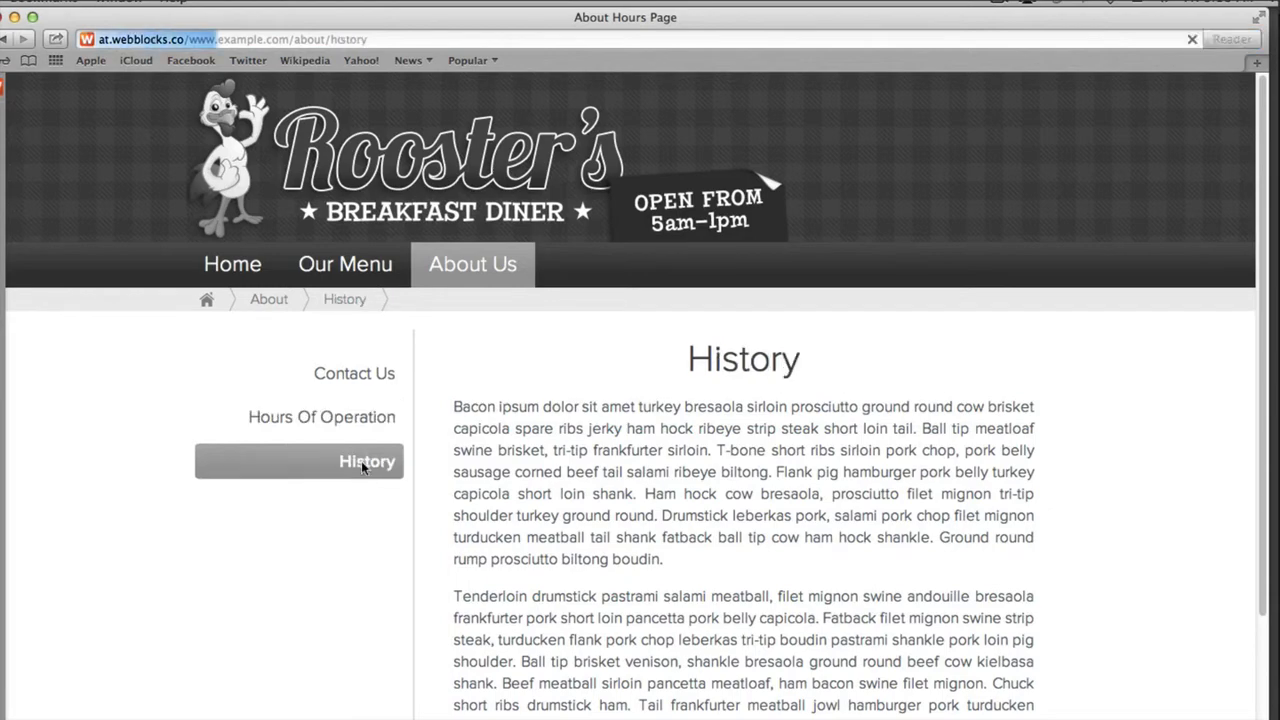
{"action": "scroll", "coordinate": [632, 522], "scroll_direction": "down", "scroll_amount": 5}
{"action": "scroll", "coordinate": [632, 522], "scroll_direction": "up", "scroll_amount": 5}
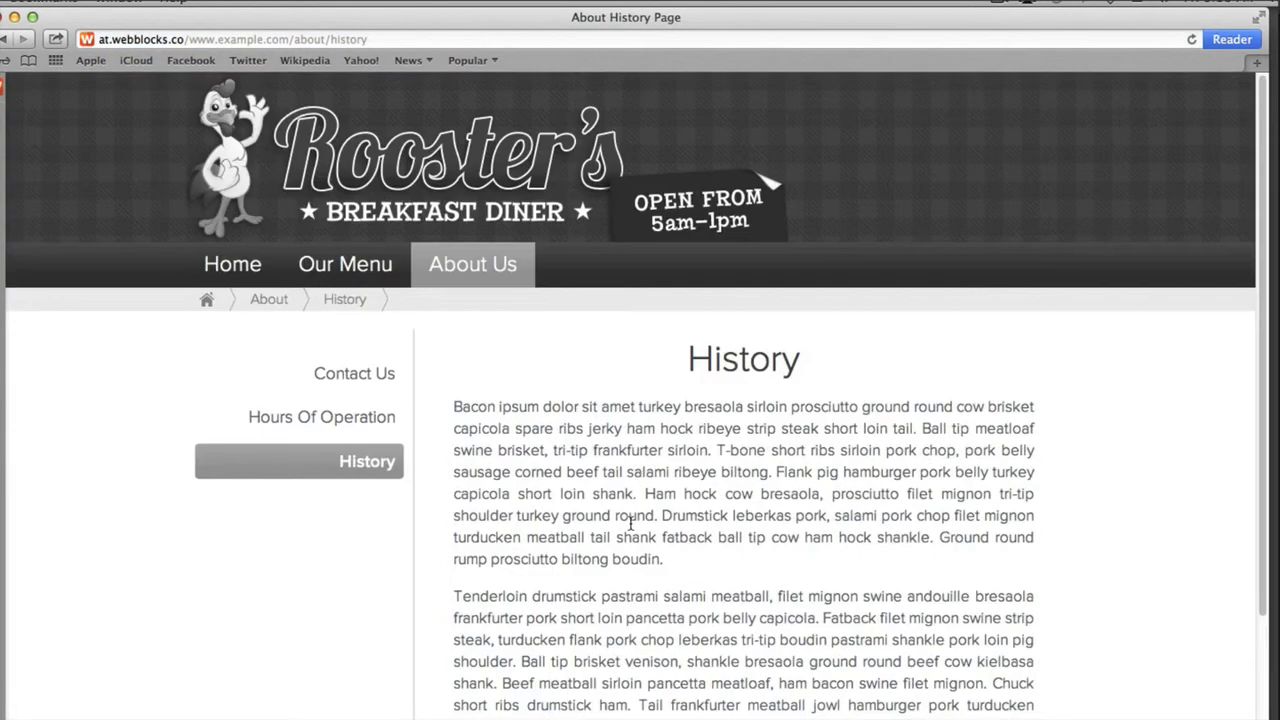
{"action": "left_click", "coordinate": [234, 266]}
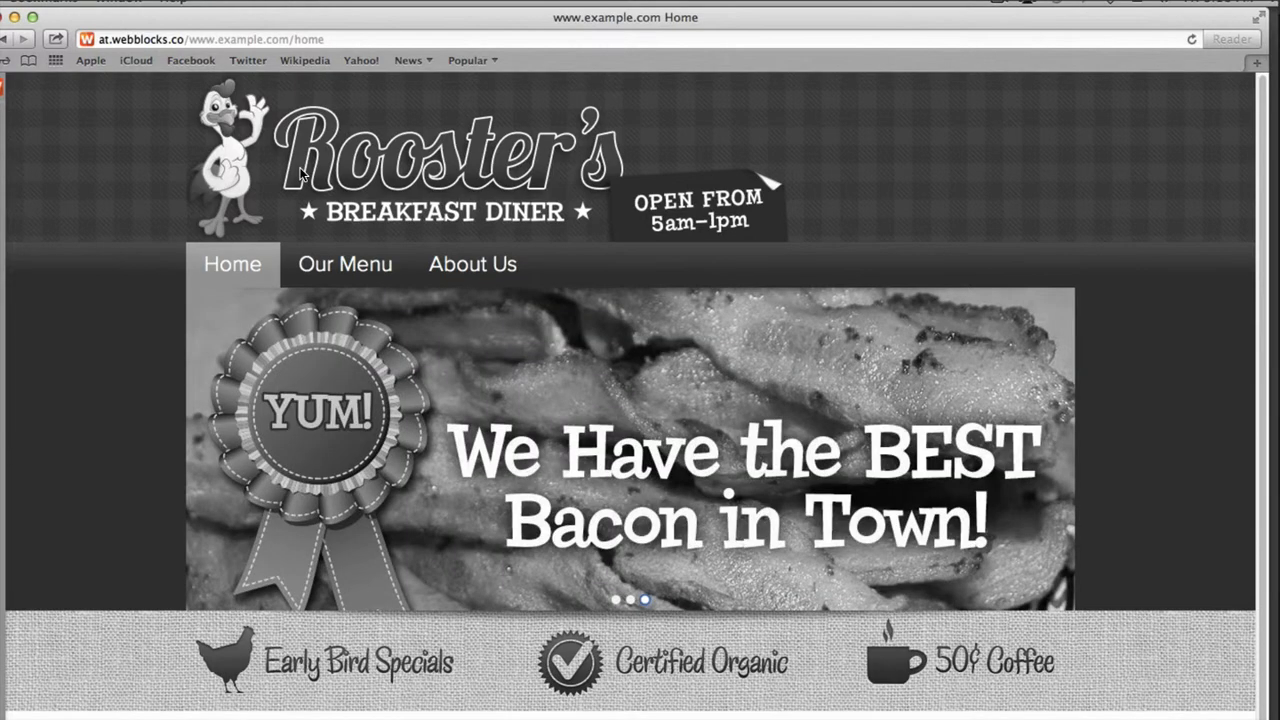
{"action": "left_click", "coordinate": [328, 266]}
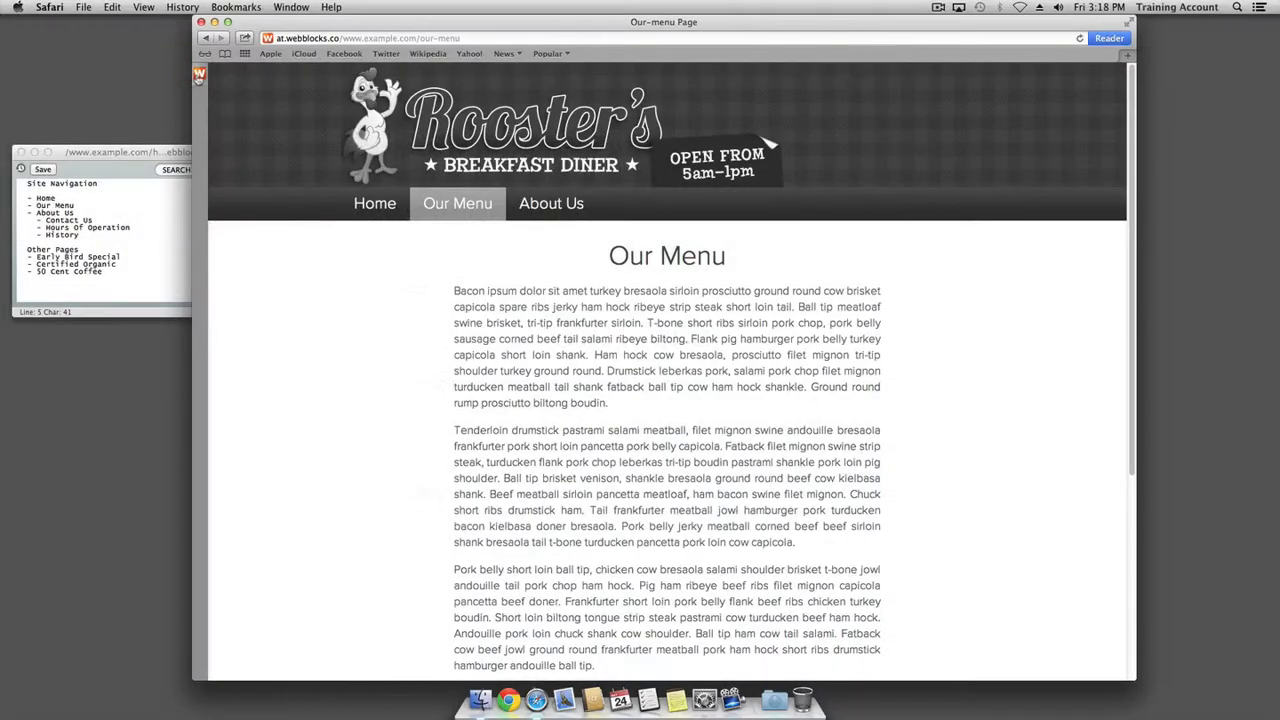
{"action": "left_click", "coordinate": [2, 90]}
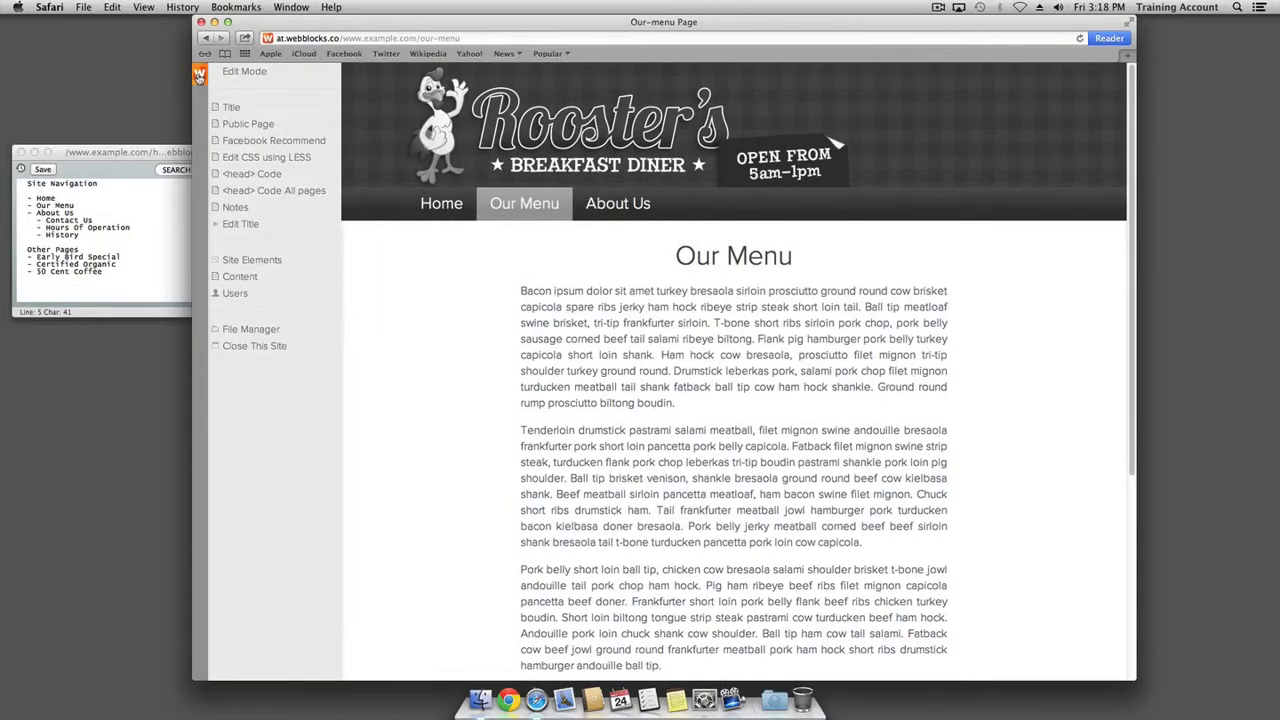
In Edit Mode, start a header banner image link to /home with alternate text Home
{"action": "left_click", "coordinate": [235, 77]}
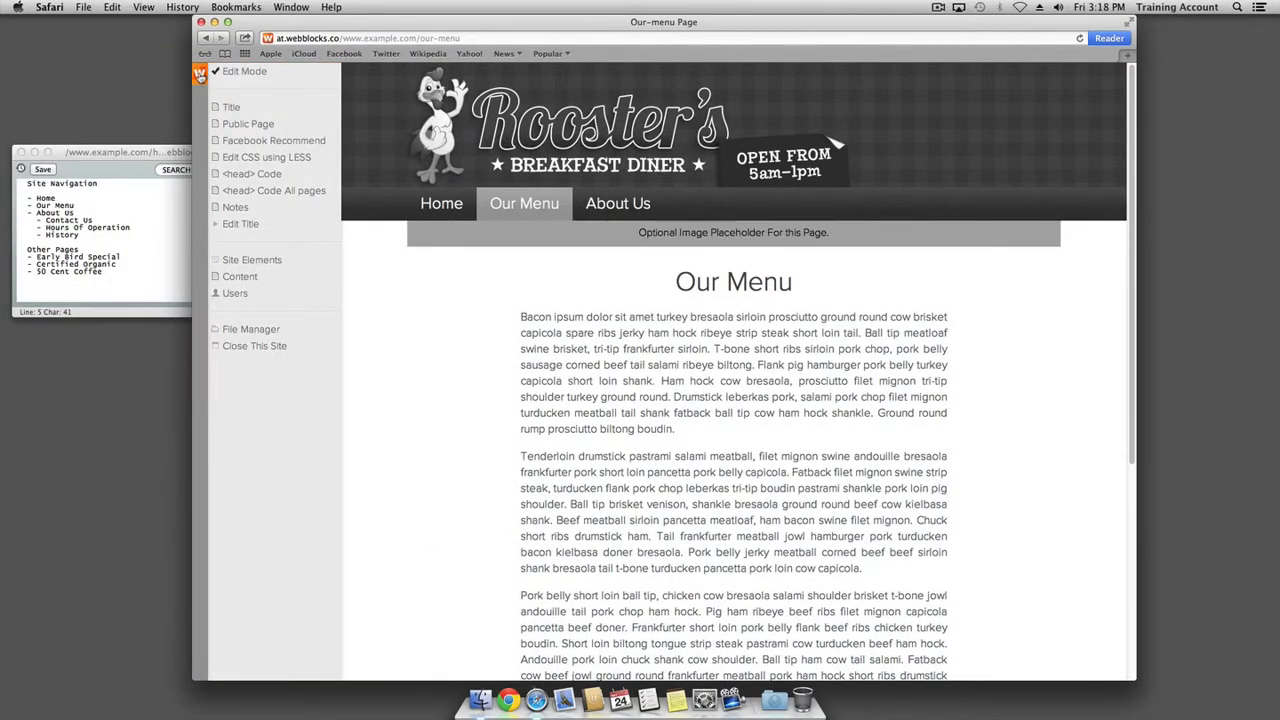
{"action": "left_click", "coordinate": [200, 76]}
{"action": "mouse_move", "coordinate": [395, 130]}
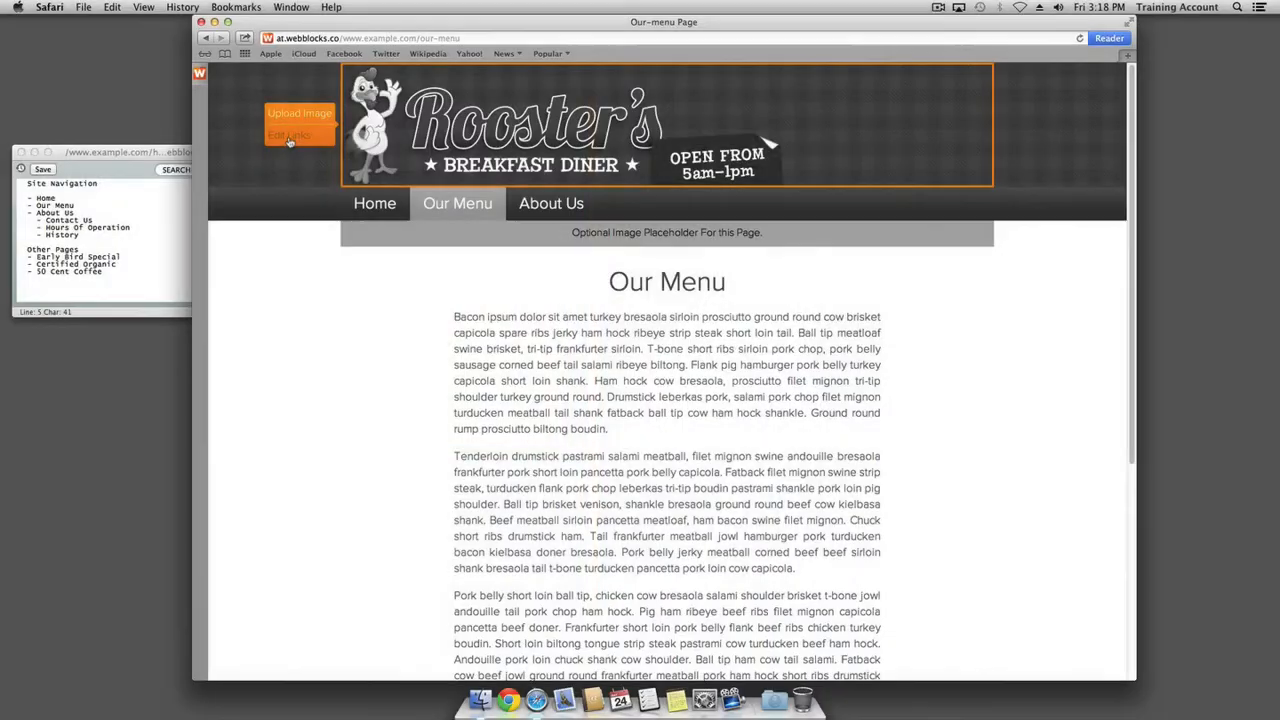
{"action": "left_click", "coordinate": [289, 137]}
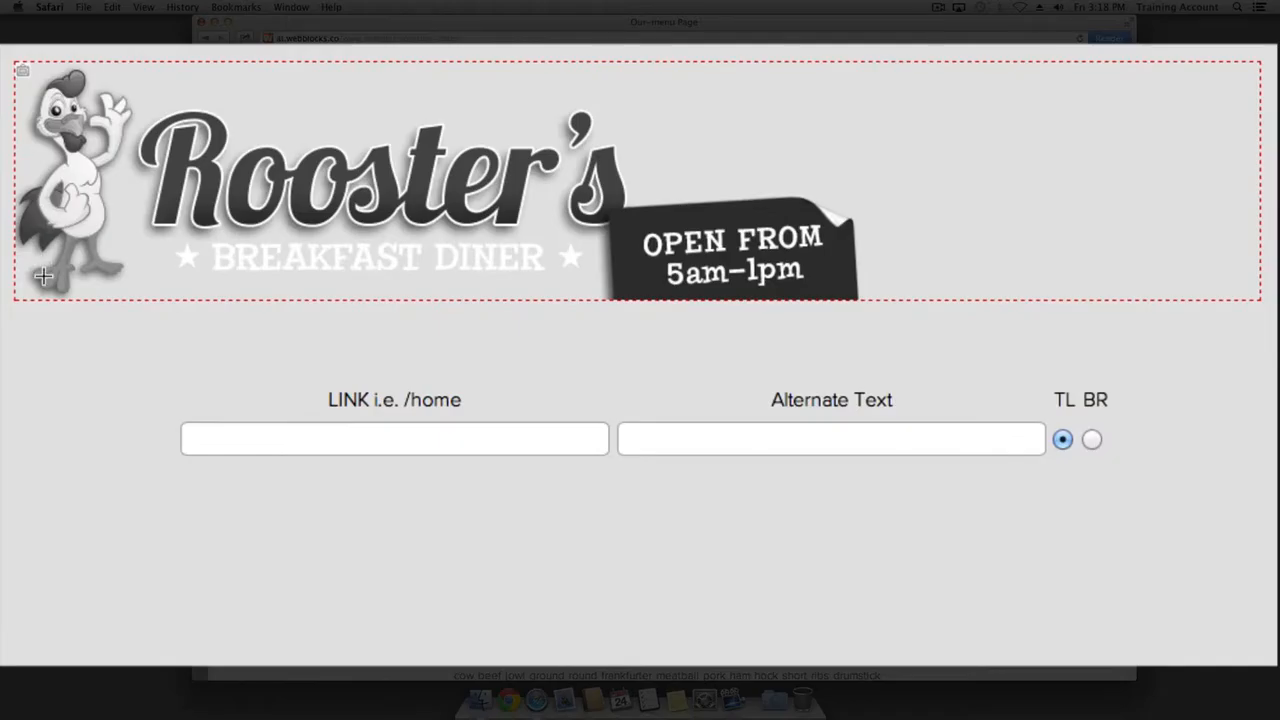
{"action": "left_click", "coordinate": [276, 440]}
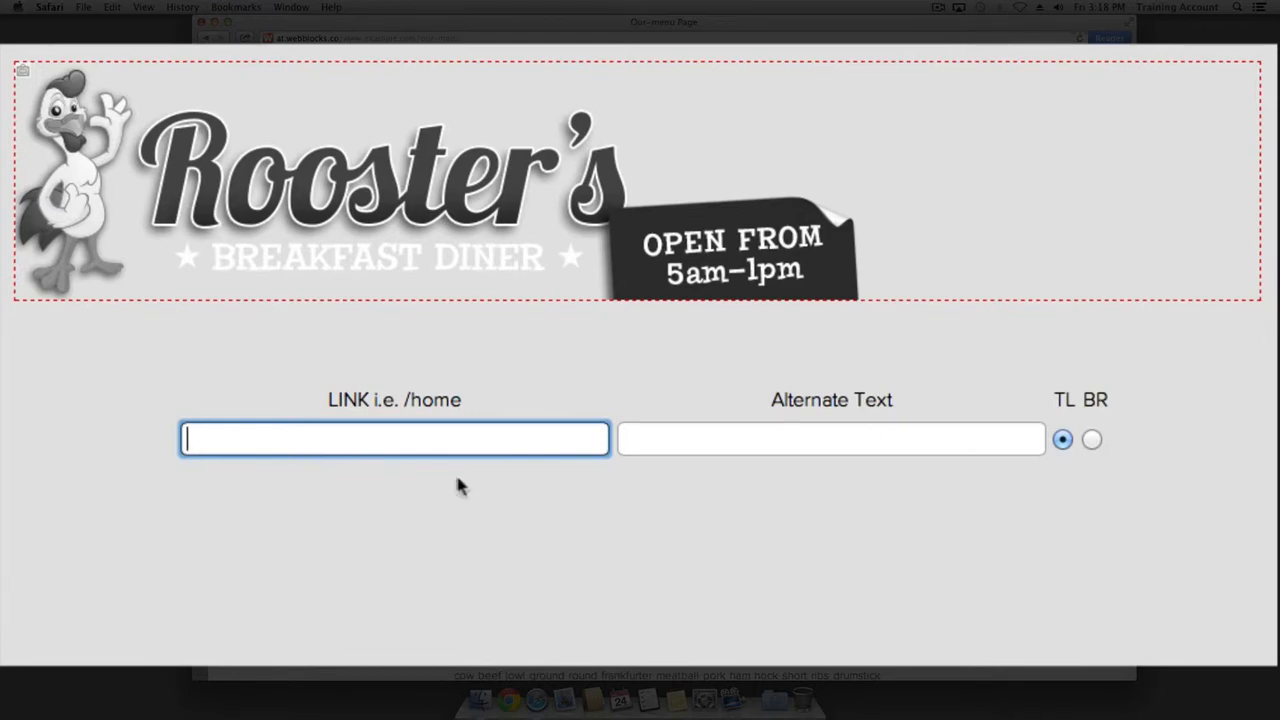
{"action": "type", "text": "/home"}
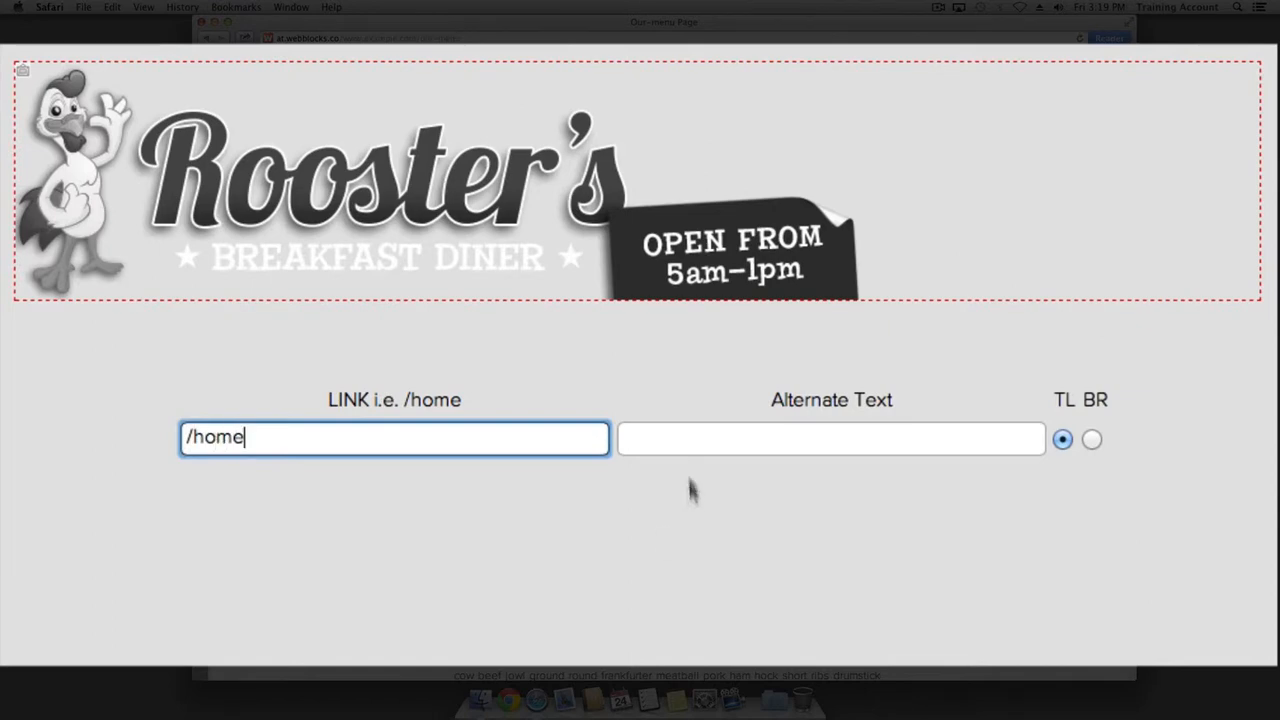
{"action": "left_click", "coordinate": [676, 448]}
{"action": "type", "text": "Home"}
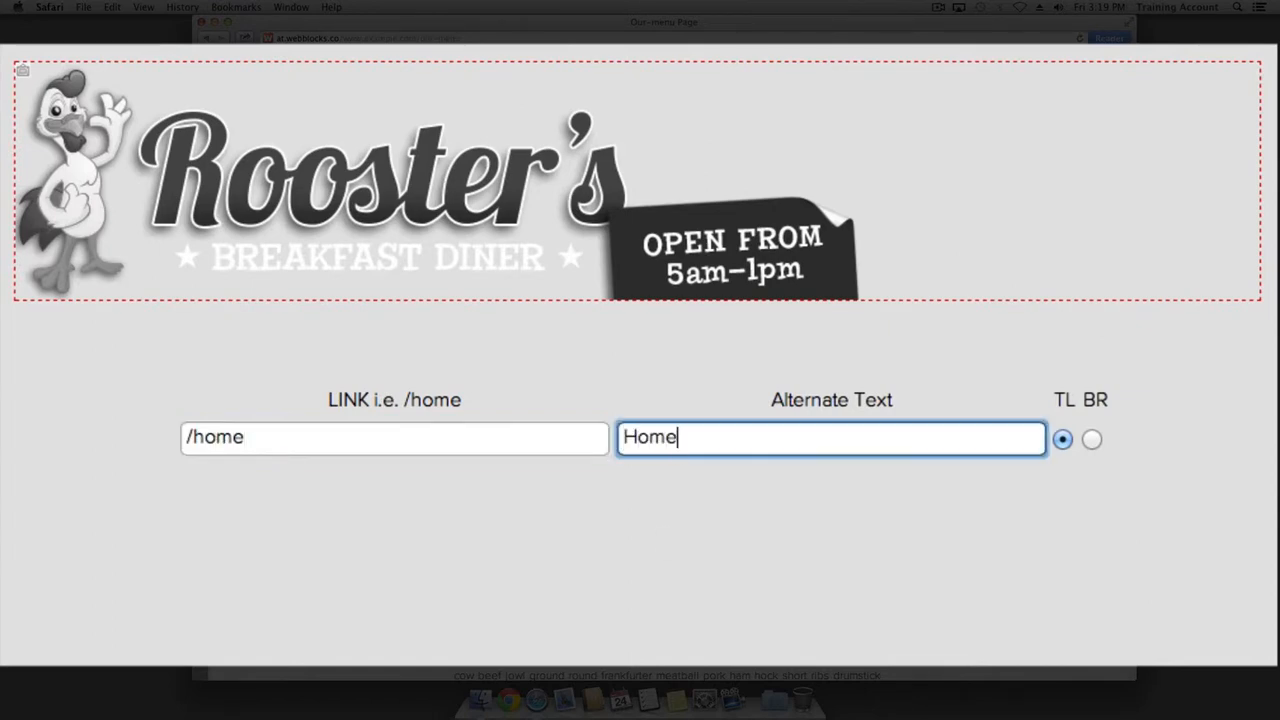
Mark the link area from the banner's top-left corner to just past the hours sign
{"action": "left_click", "coordinate": [1062, 441]}
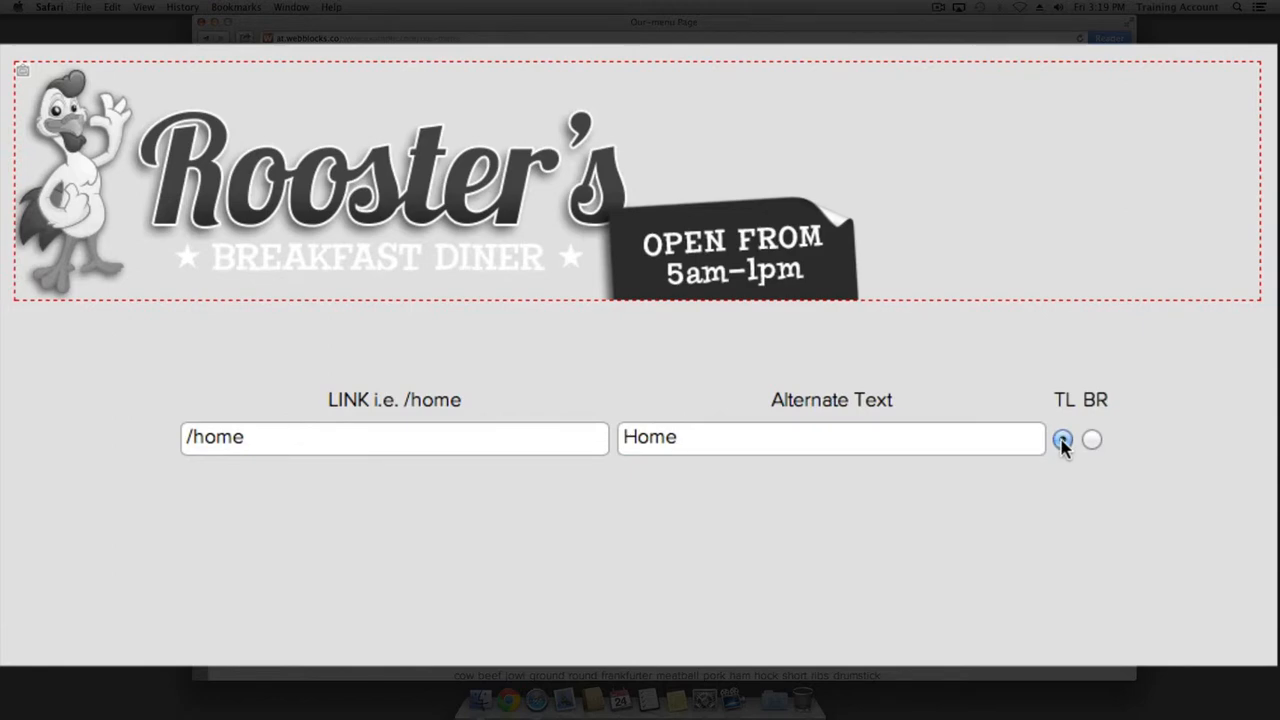
{"action": "left_click", "coordinate": [25, 68]}
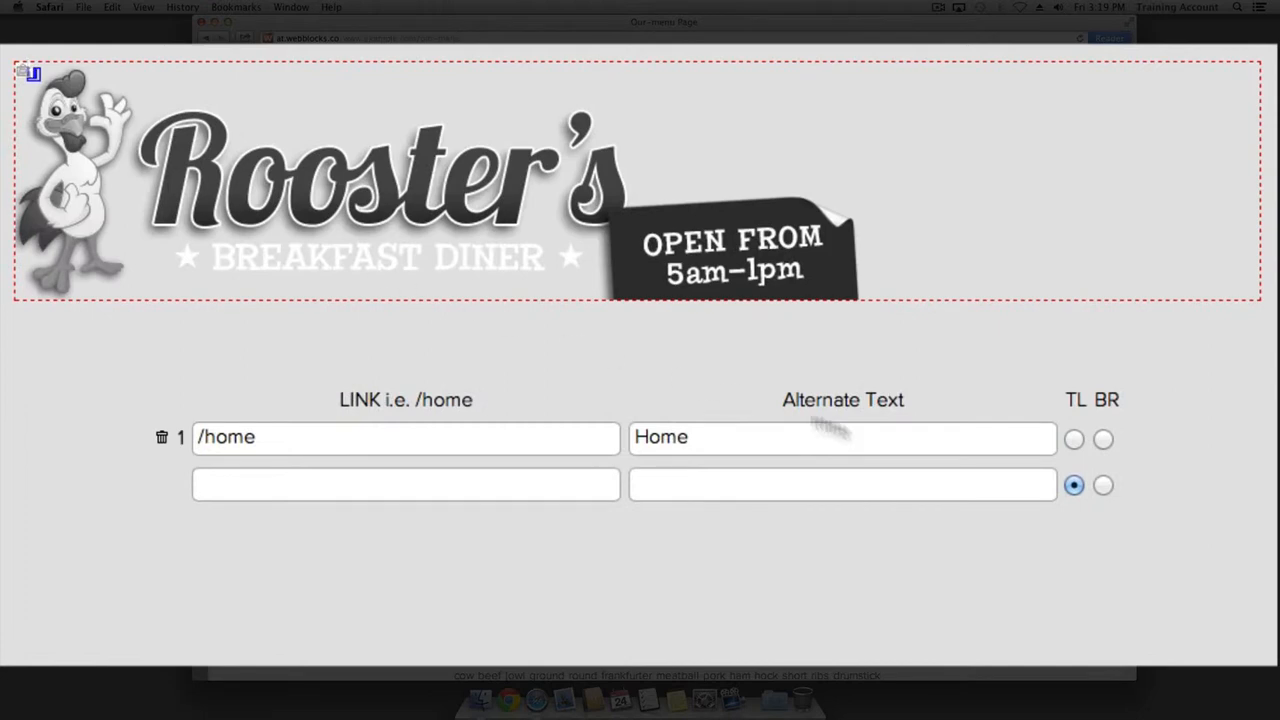
{"action": "left_click", "coordinate": [1103, 438]}
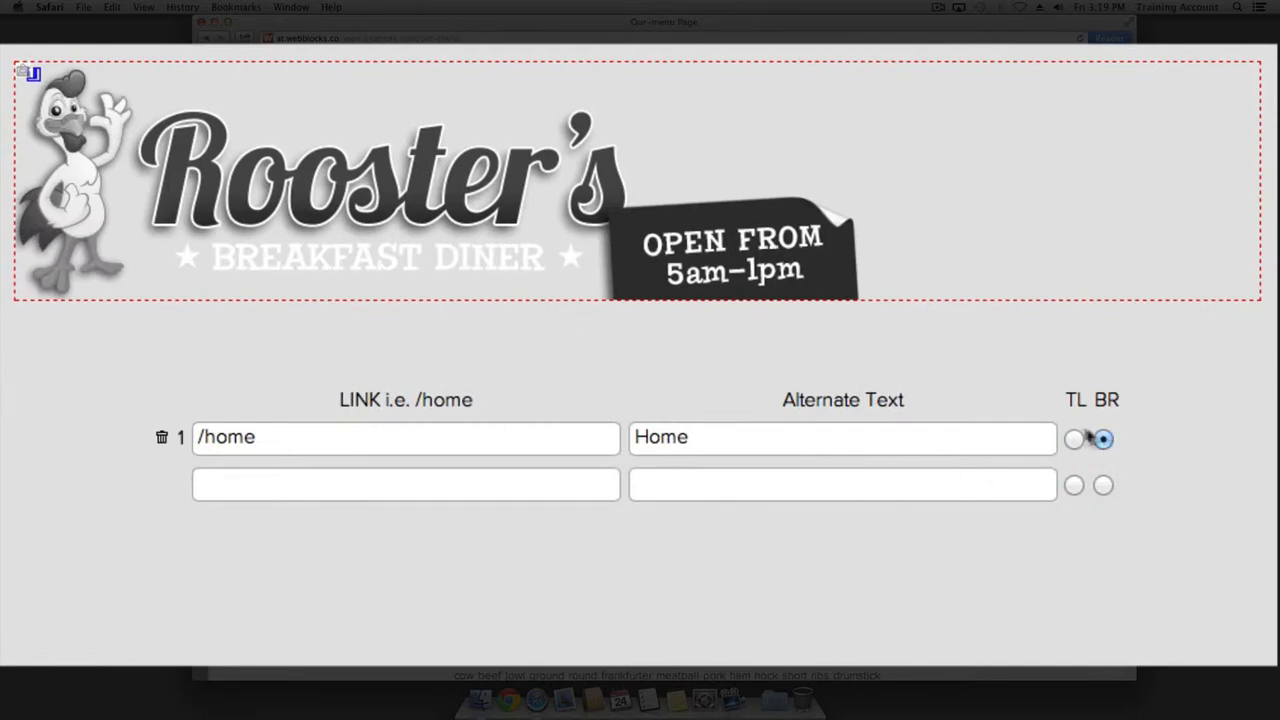
{"action": "left_click", "coordinate": [862, 296]}
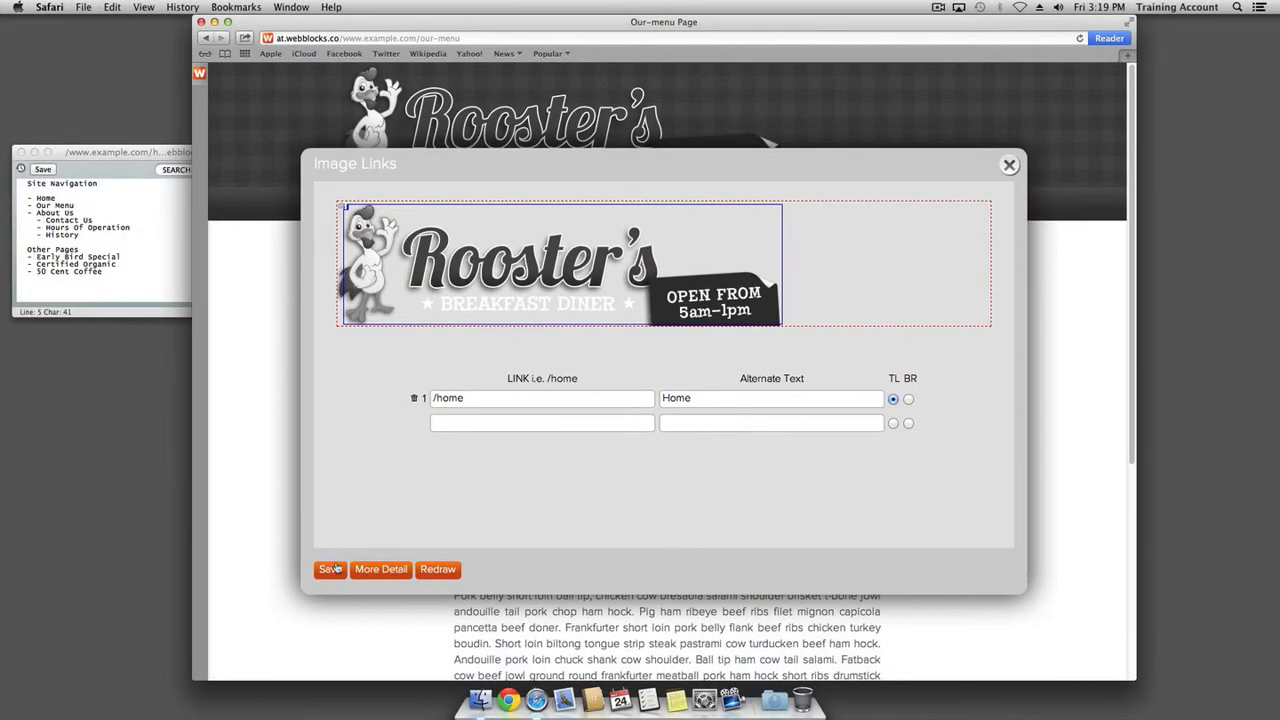
Save the Home logo link area, close the Image Links dialog and turn off Edit Mode
{"action": "left_click", "coordinate": [331, 571]}
{"action": "left_click", "coordinate": [1010, 167]}
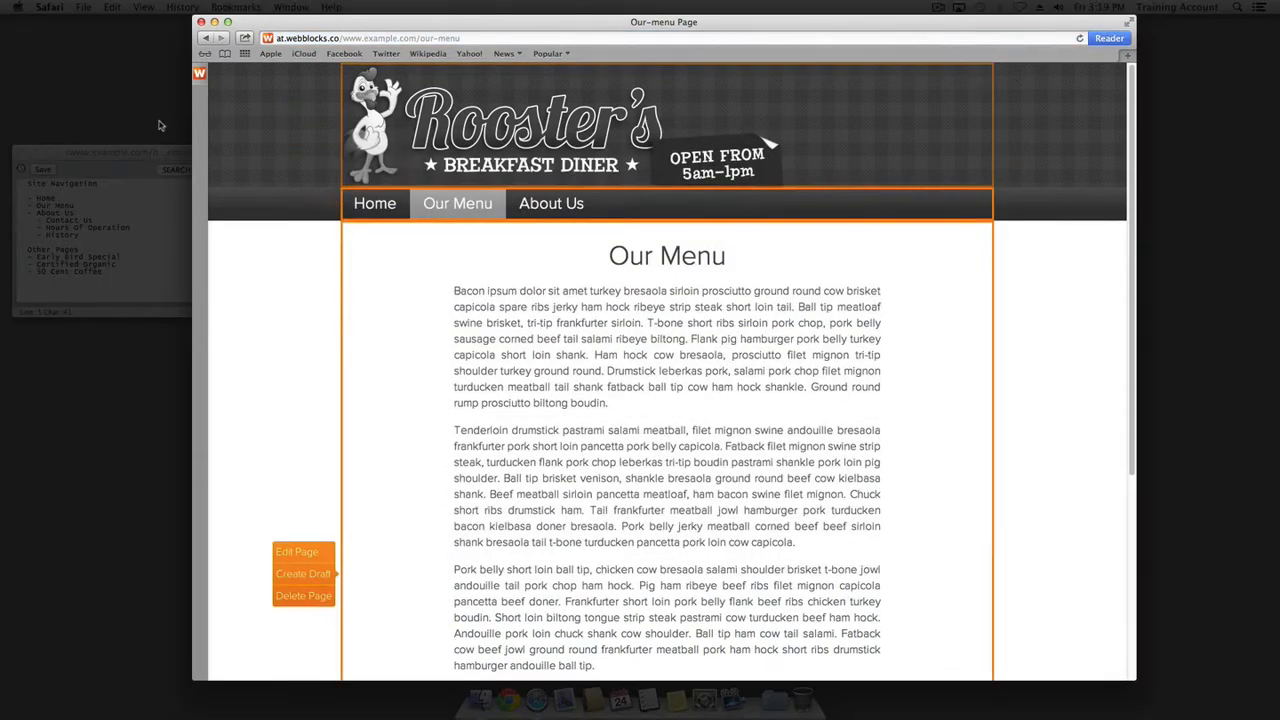
{"action": "left_click", "coordinate": [198, 75]}
{"action": "left_click", "coordinate": [229, 79]}
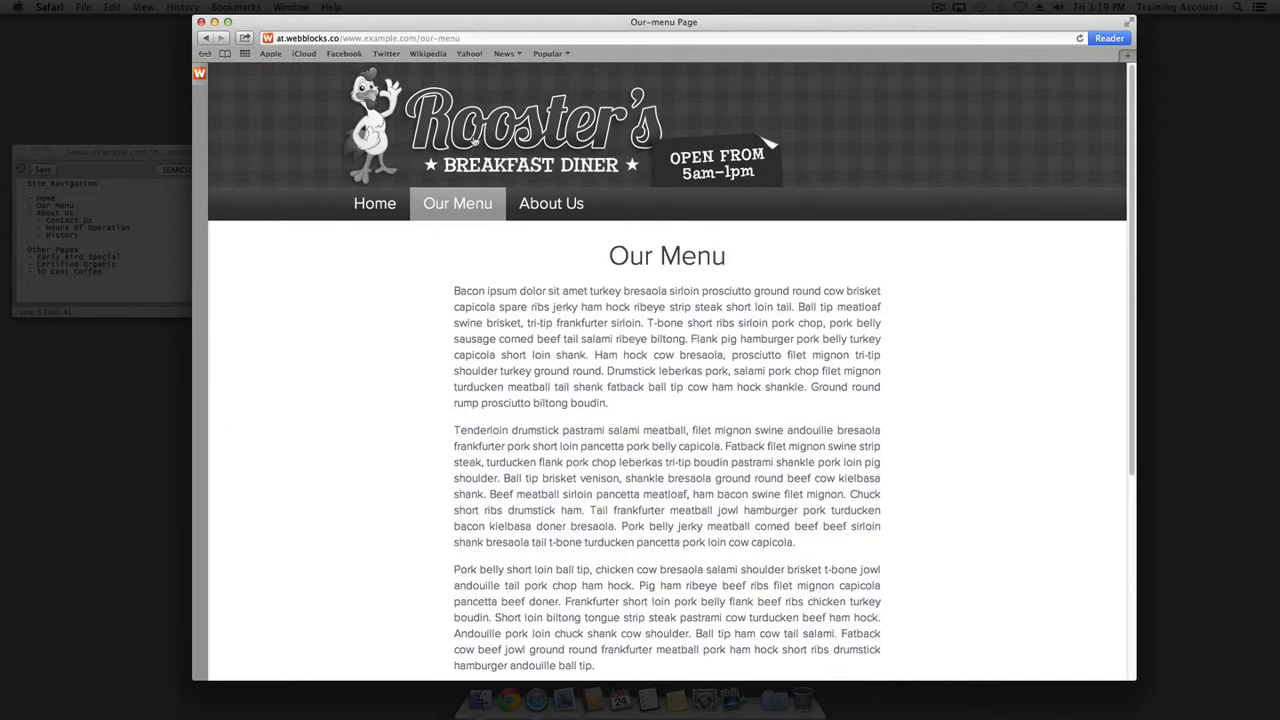
Browse to Our Menu and About Us, then click the logo to confirm it returns Home
{"action": "left_click", "coordinate": [476, 142]}
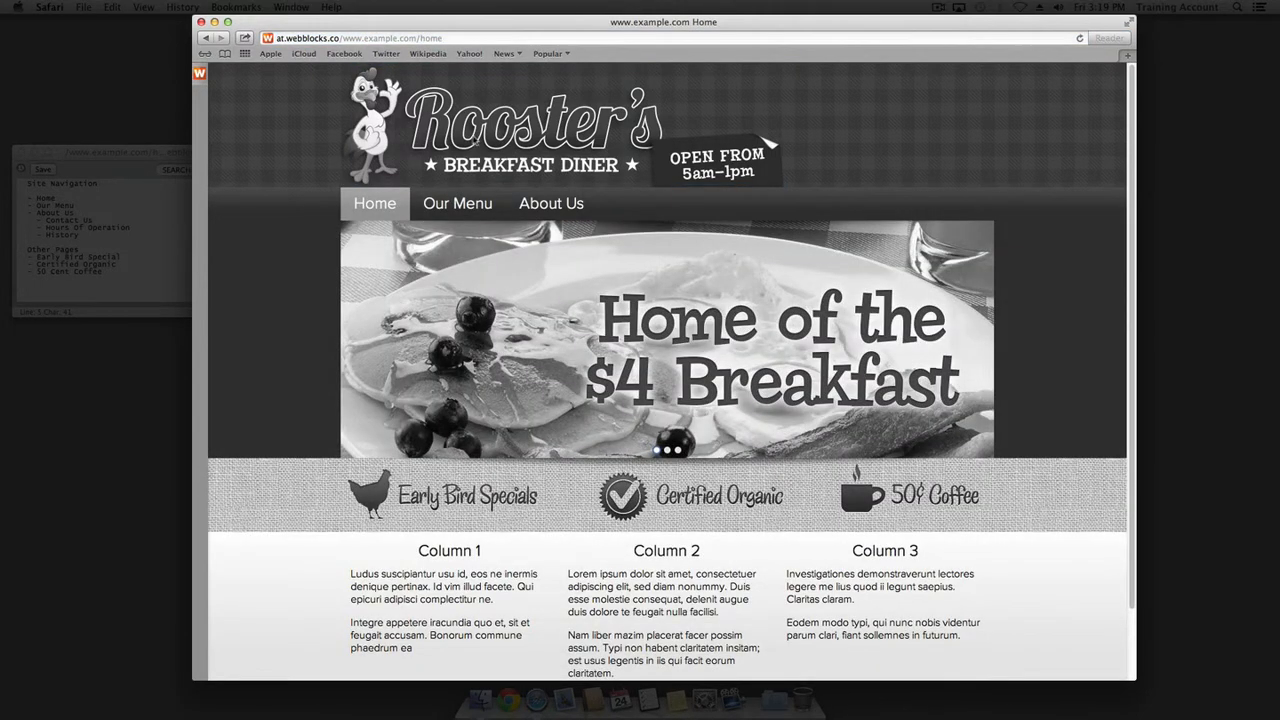
{"action": "left_click", "coordinate": [452, 205]}
{"action": "left_click", "coordinate": [543, 205]}
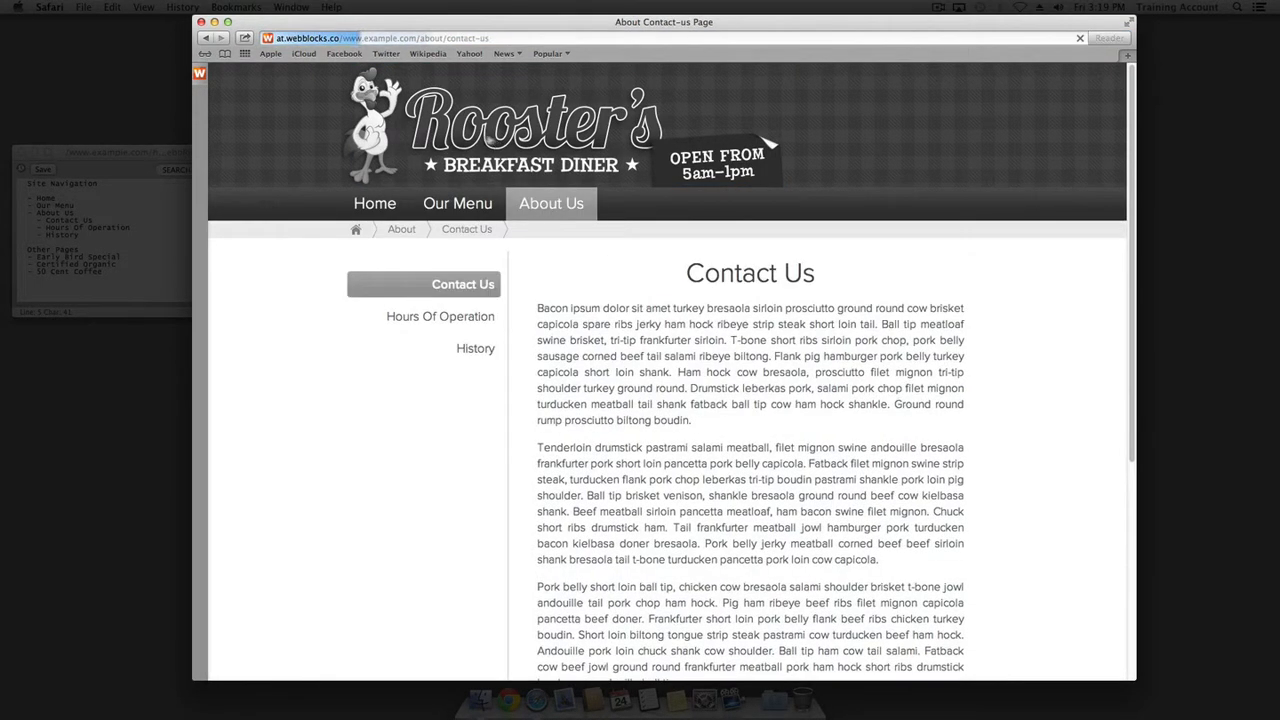
{"action": "left_click", "coordinate": [481, 133]}
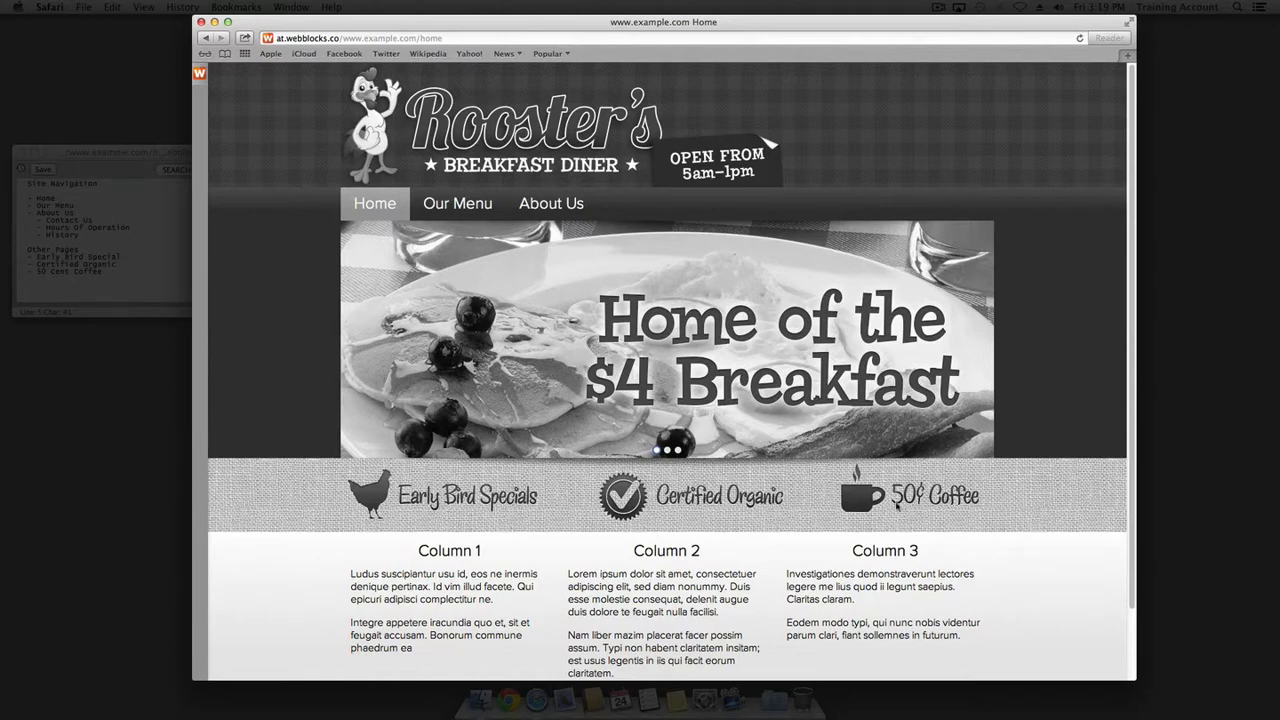
{"action": "left_click", "coordinate": [200, 76]}
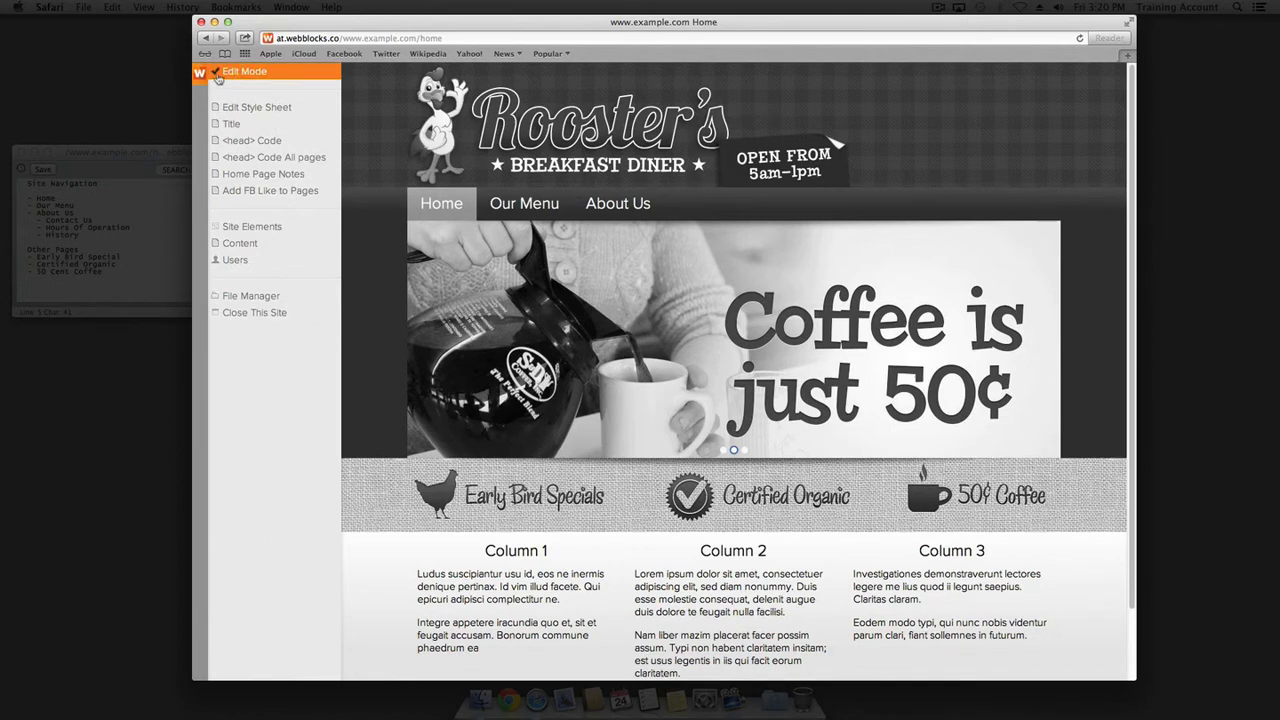
Open the banner strip's link editor, checking the Our Menu page address before filling the first link
{"action": "left_click", "coordinate": [200, 76]}
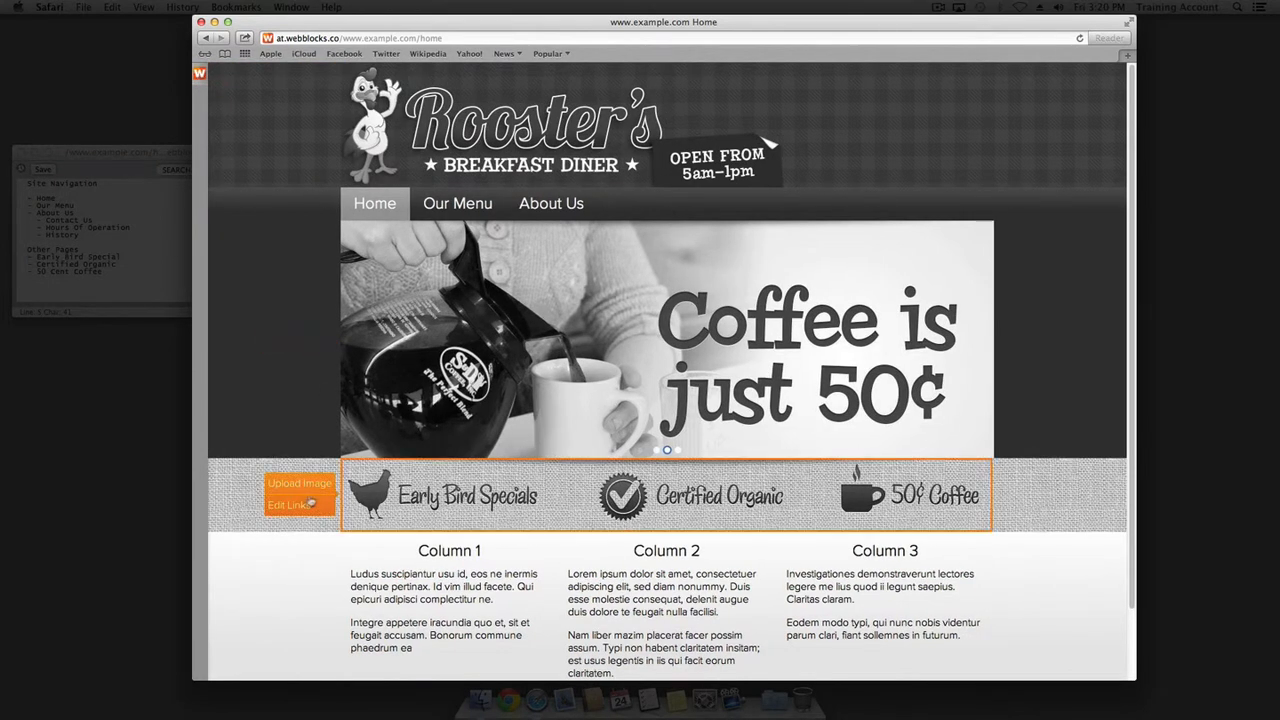
{"action": "left_click", "coordinate": [289, 507]}
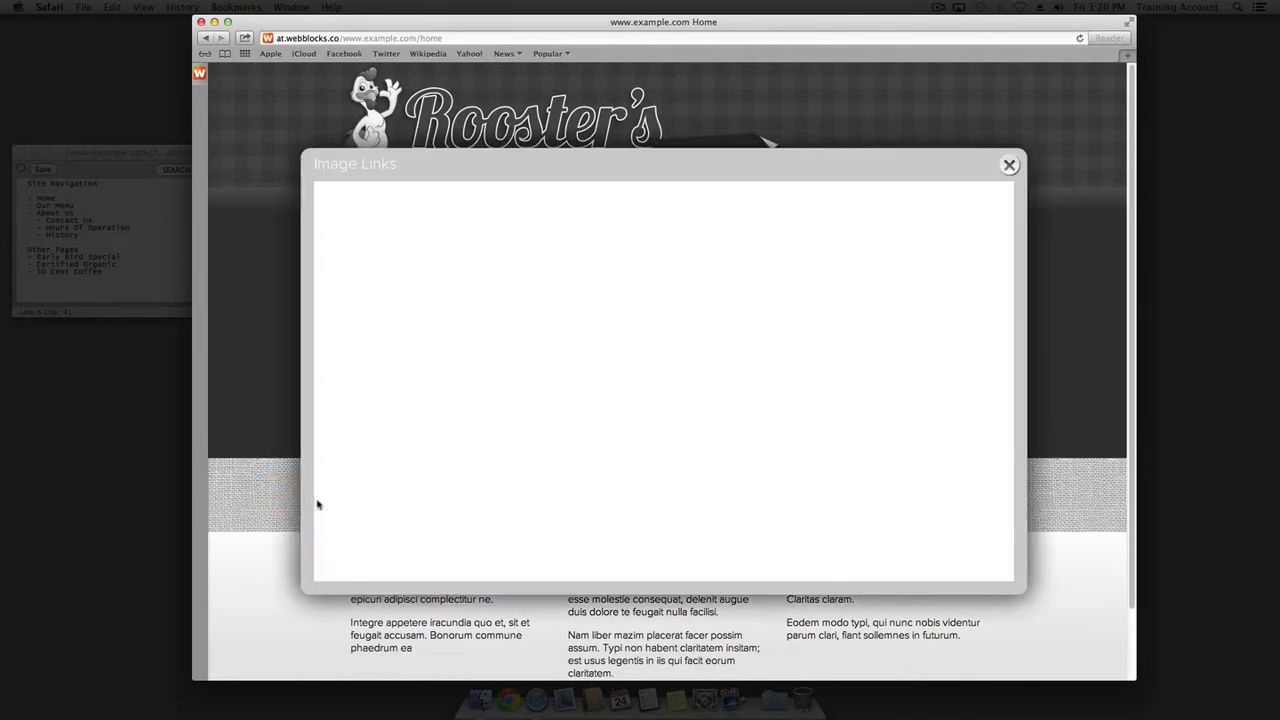
{"action": "left_click", "coordinate": [510, 350]}
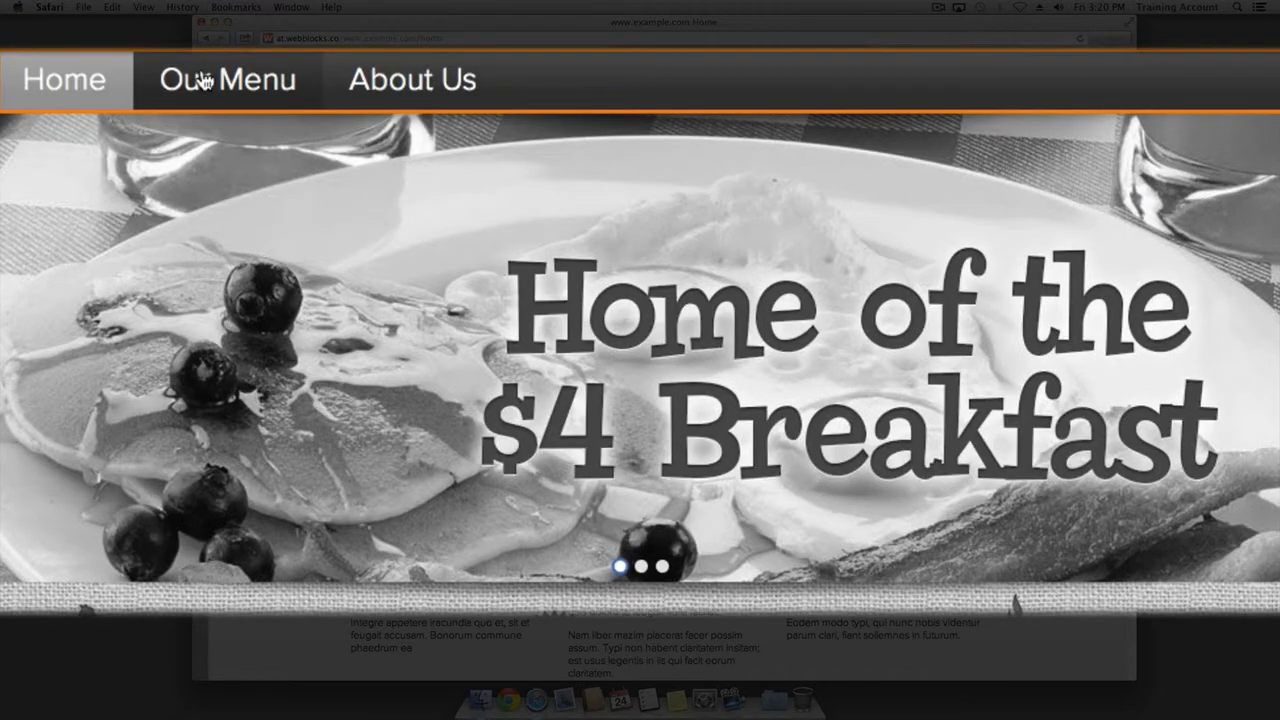
{"action": "left_click", "coordinate": [205, 90]}
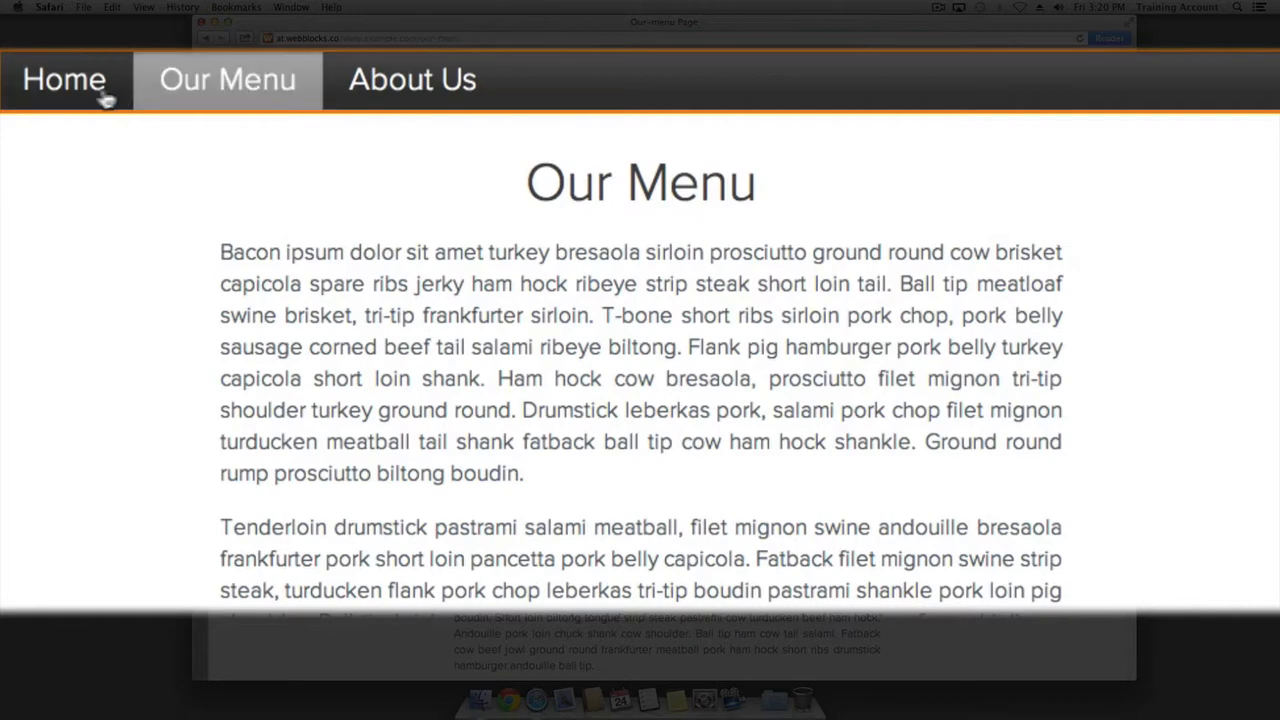
{"action": "left_click", "coordinate": [74, 92]}
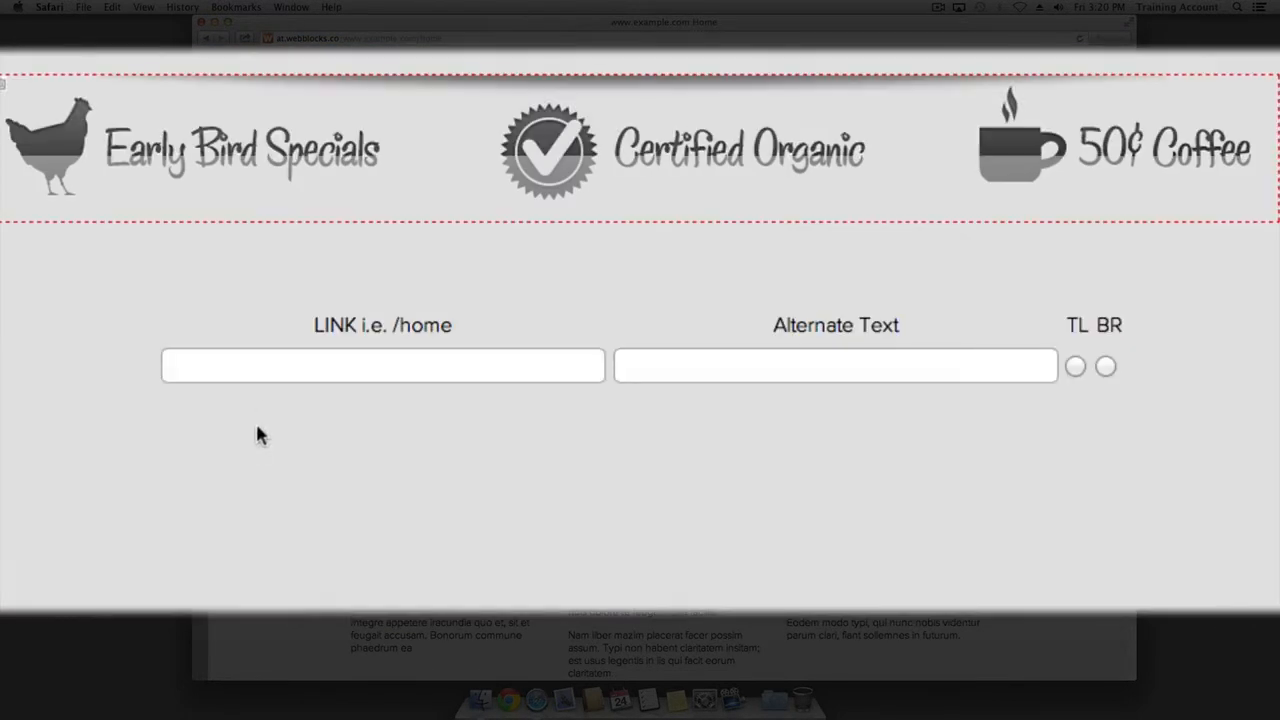
{"action": "left_click", "coordinate": [271, 366]}
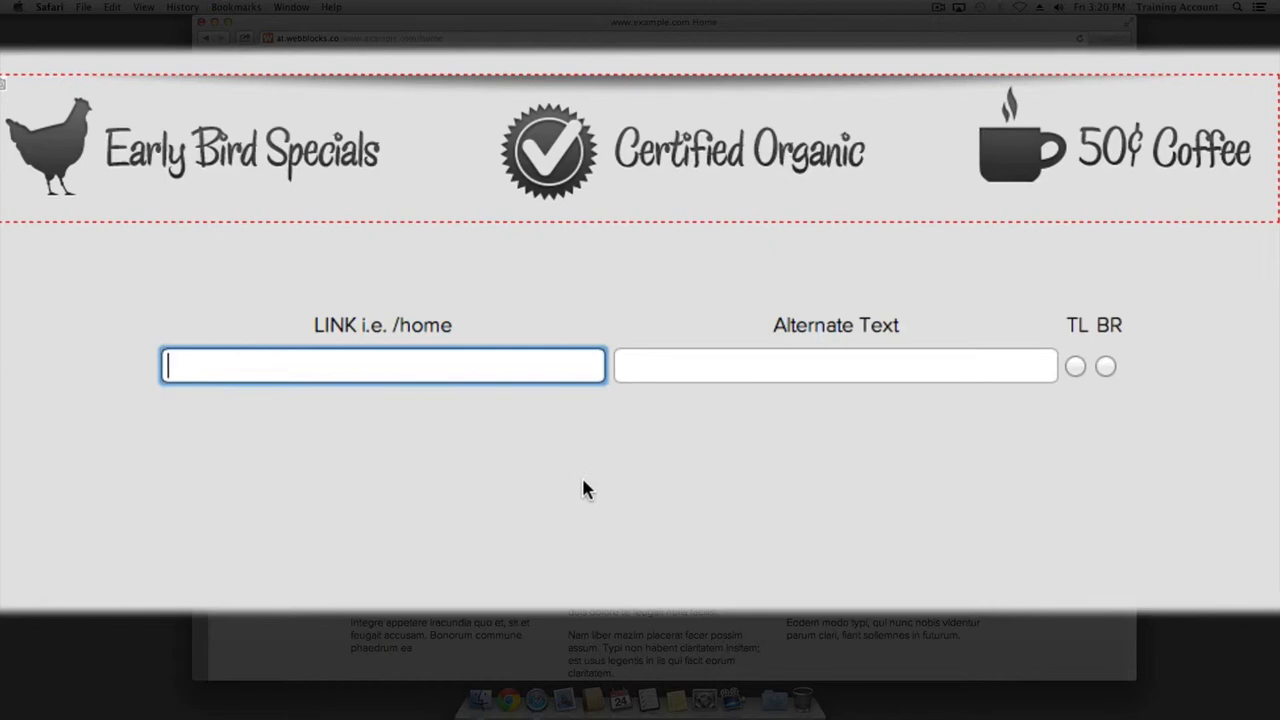
Map the Early Bird Specials area to /our-menu with alt text 'Early Bird Specials'
{"action": "type", "text": "/our-menu"}
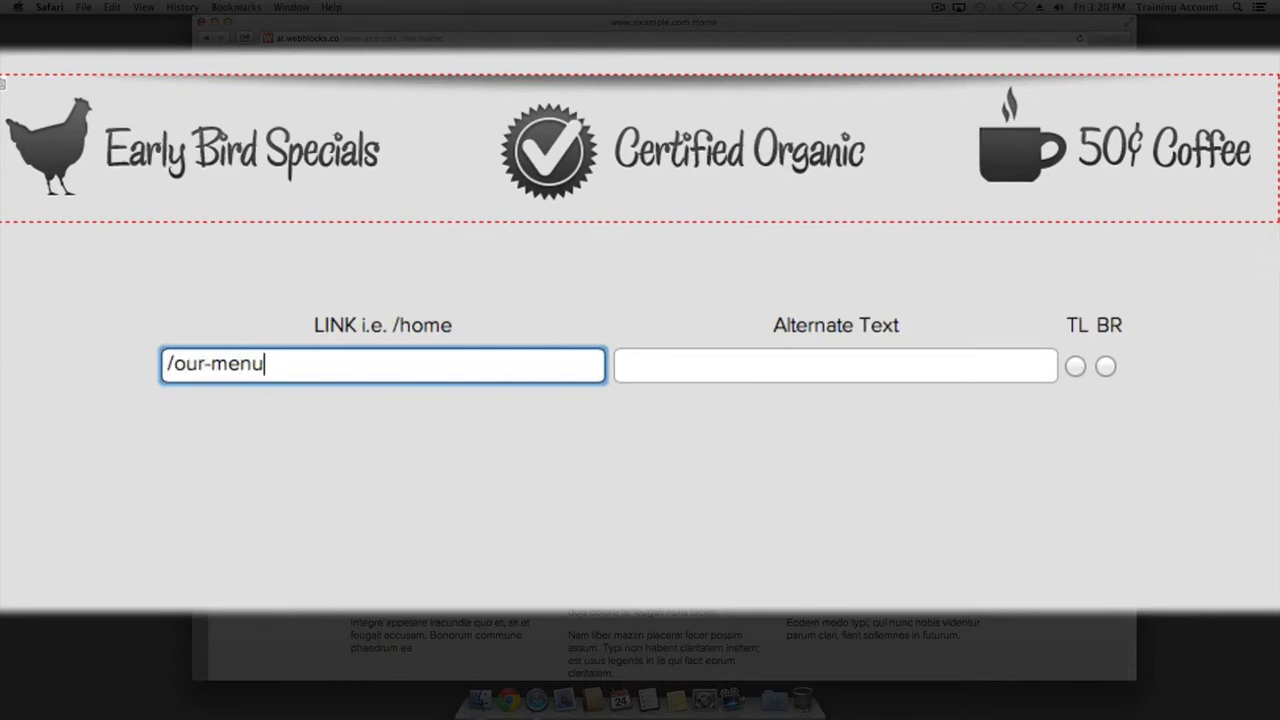
{"action": "key", "text": "Tab"}
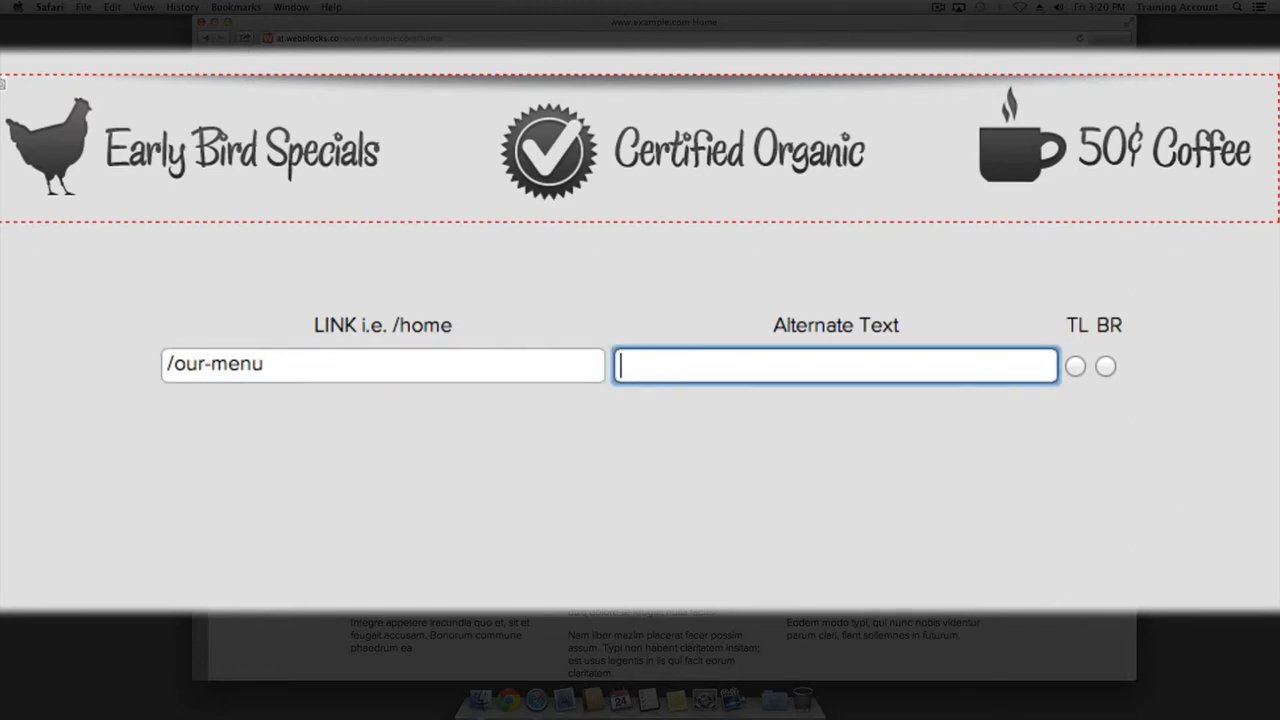
{"action": "type", "text": "Early Bird"}
{"action": "type", "text": "Specials"}
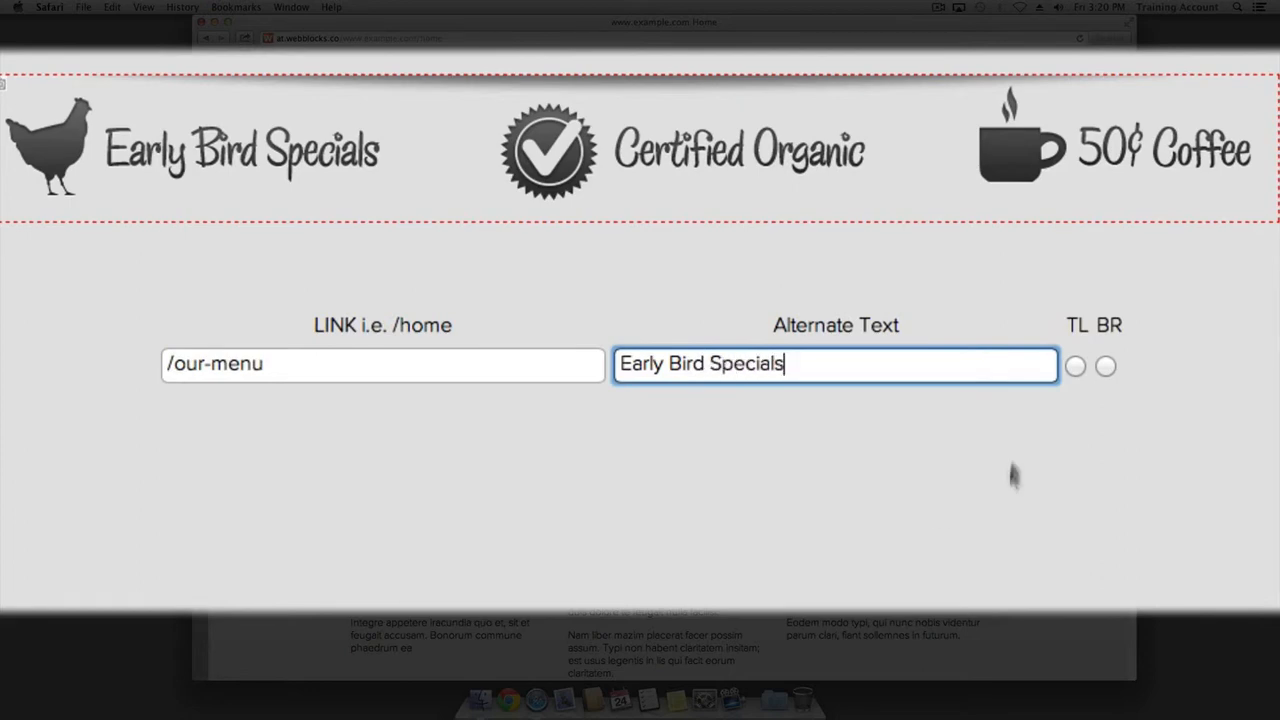
{"action": "left_click", "coordinate": [1075, 366]}
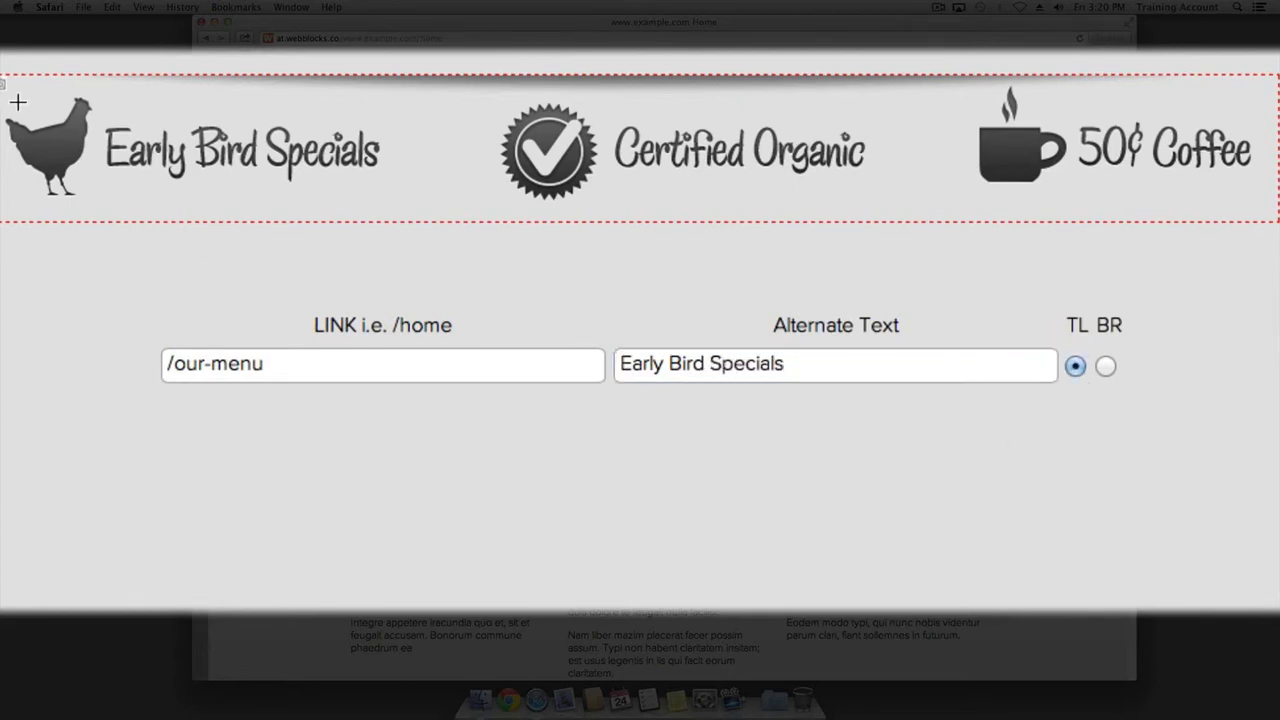
{"action": "left_click_drag", "start_coordinate": [7, 95], "coordinate": [872, 220]}
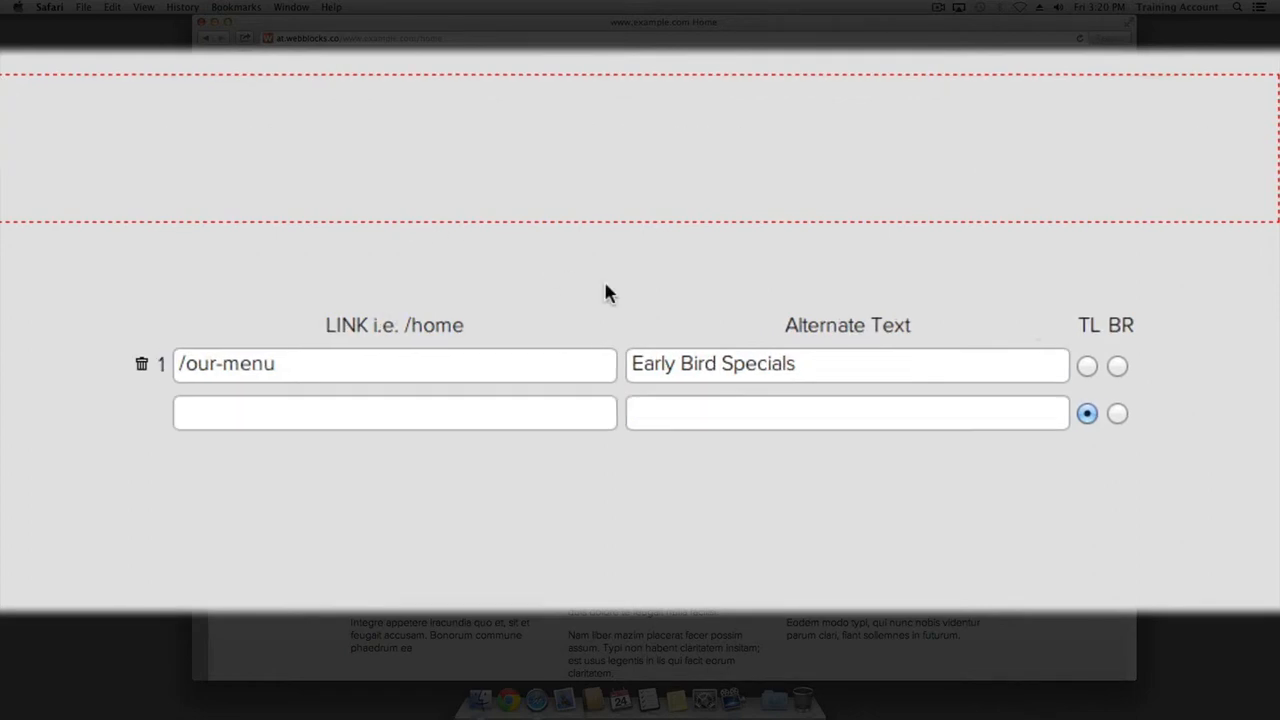
{"action": "left_click", "coordinate": [1114, 366]}
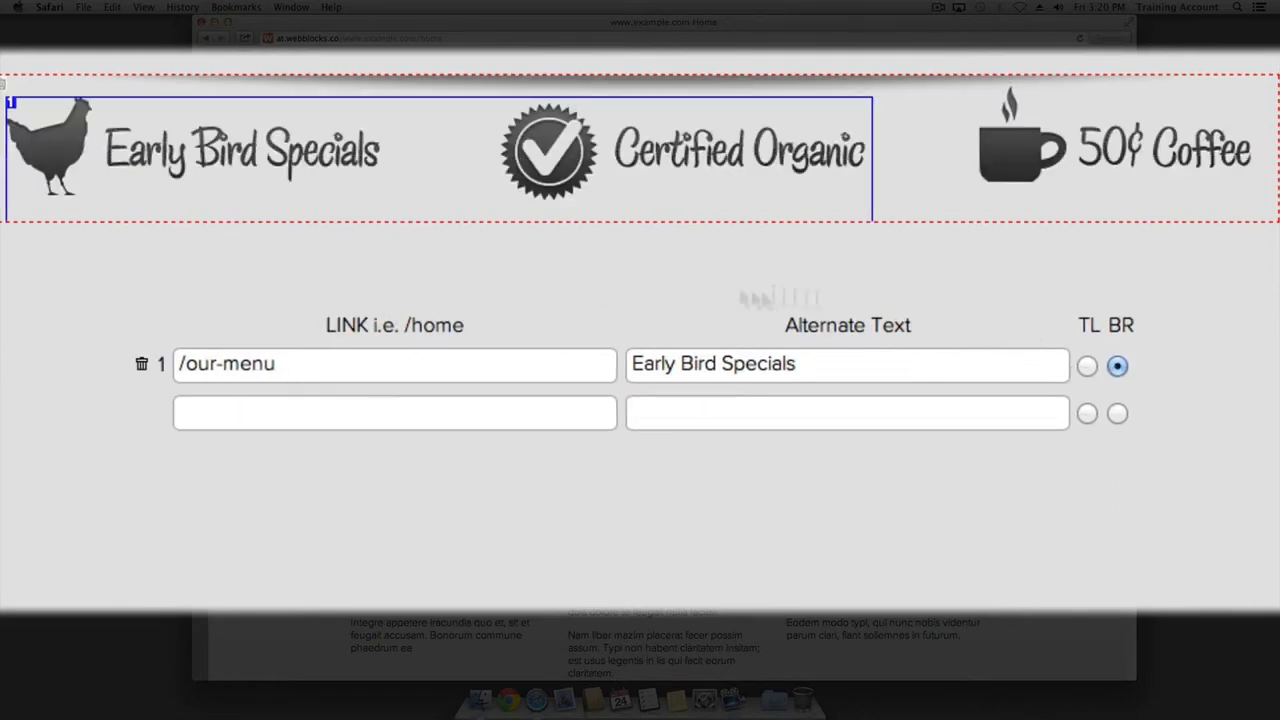
{"action": "left_click", "coordinate": [380, 186]}
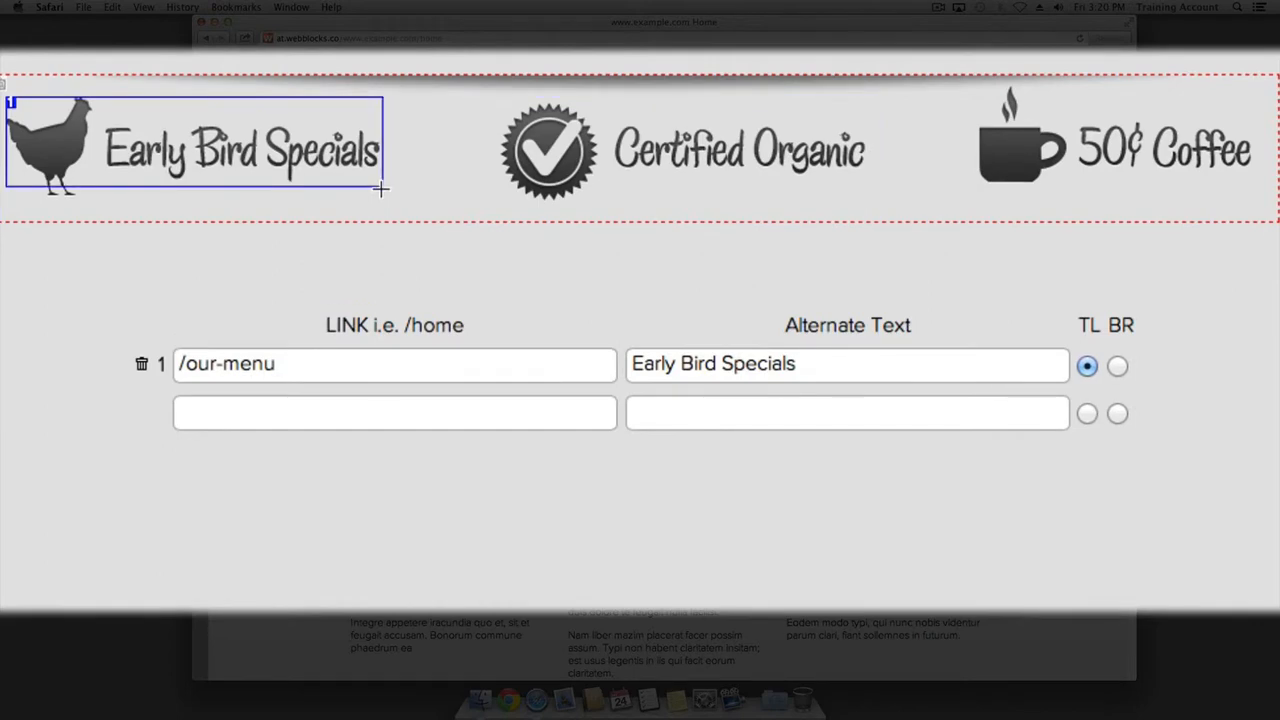
Map the Certified Organic area to /certified-organic with alt text 'Certified Organic'
{"action": "left_click", "coordinate": [300, 412]}
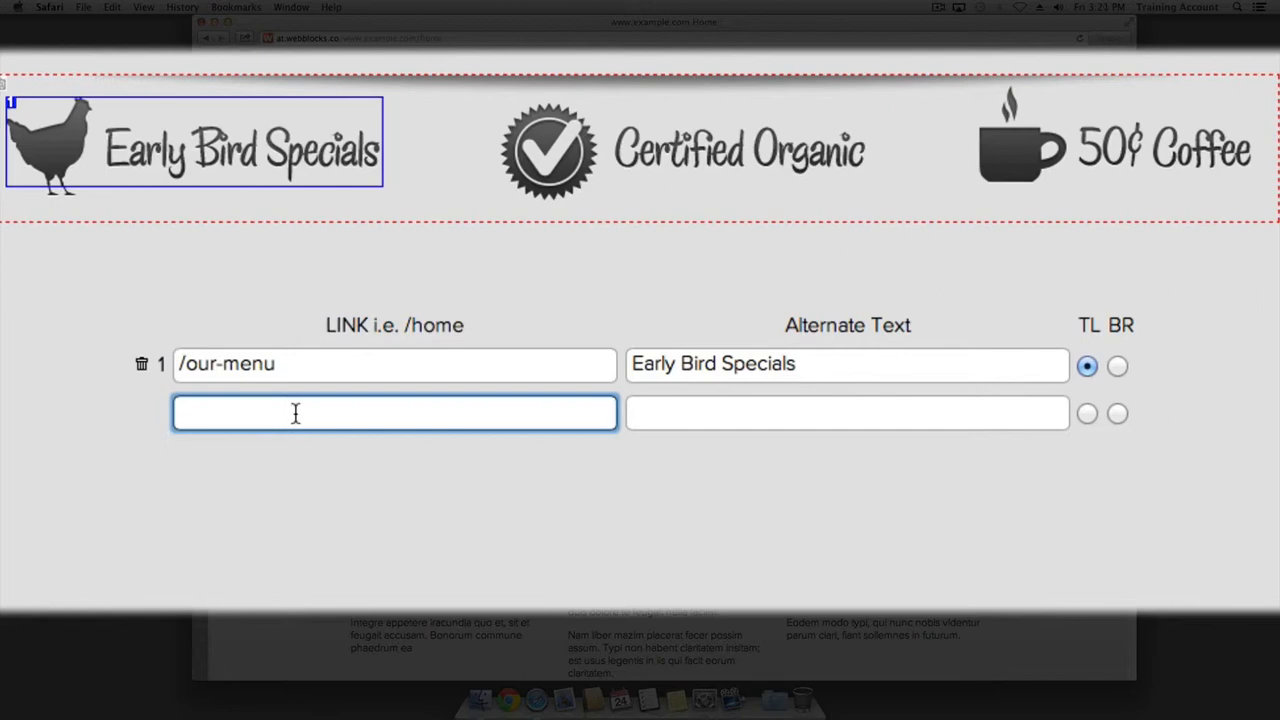
{"action": "type", "text": "/certified"}
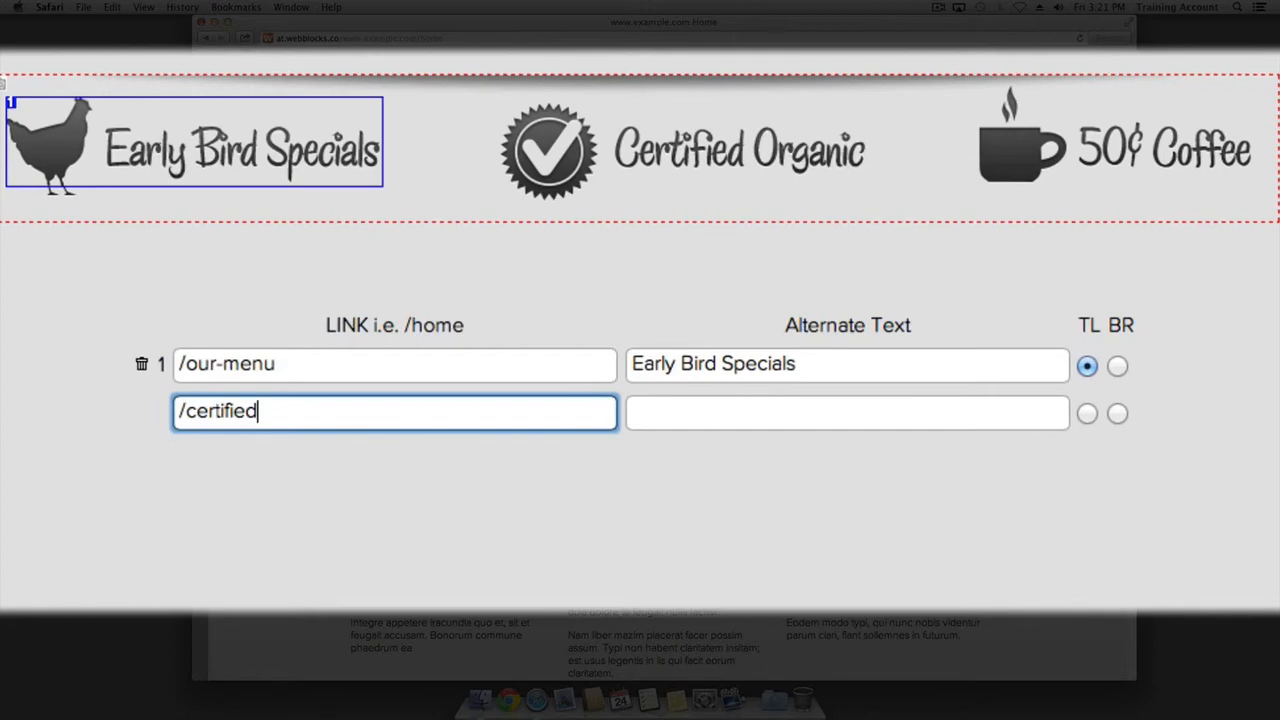
{"action": "type", "text": "-organic"}
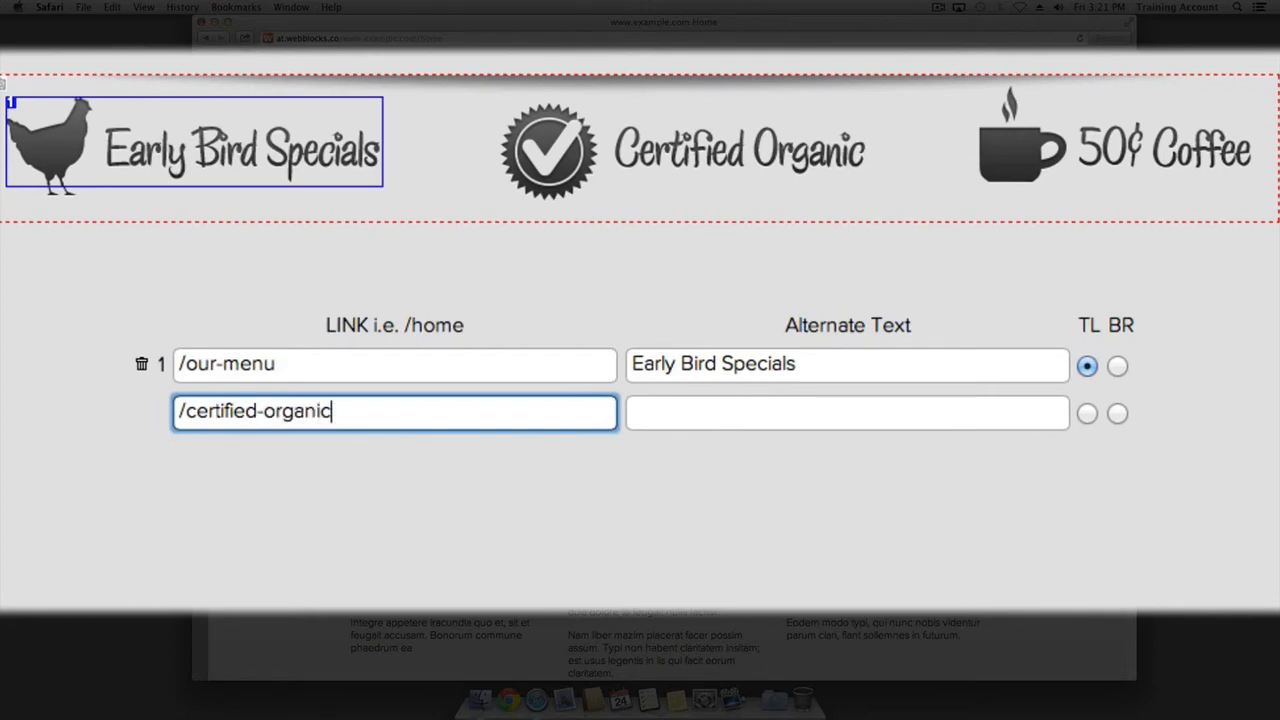
{"action": "key", "text": "Tab"}
{"action": "type", "text": "Cert"}
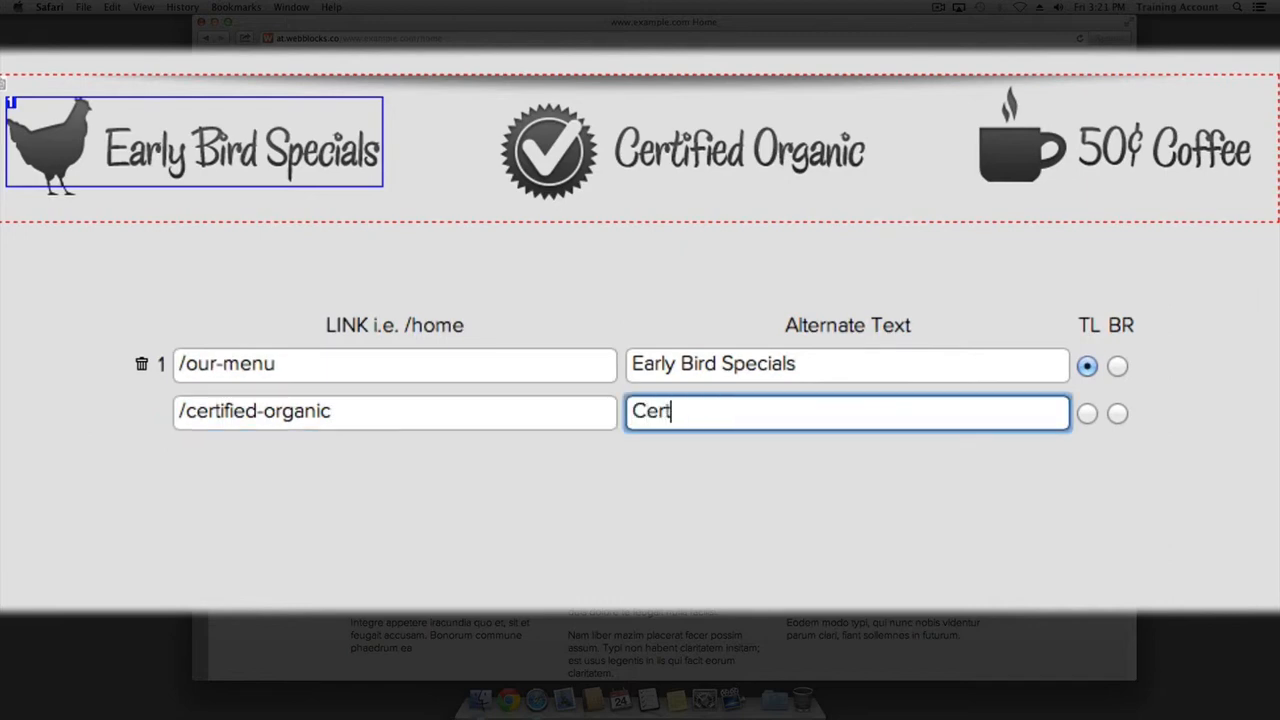
{"action": "type", "text": "ified Org"}
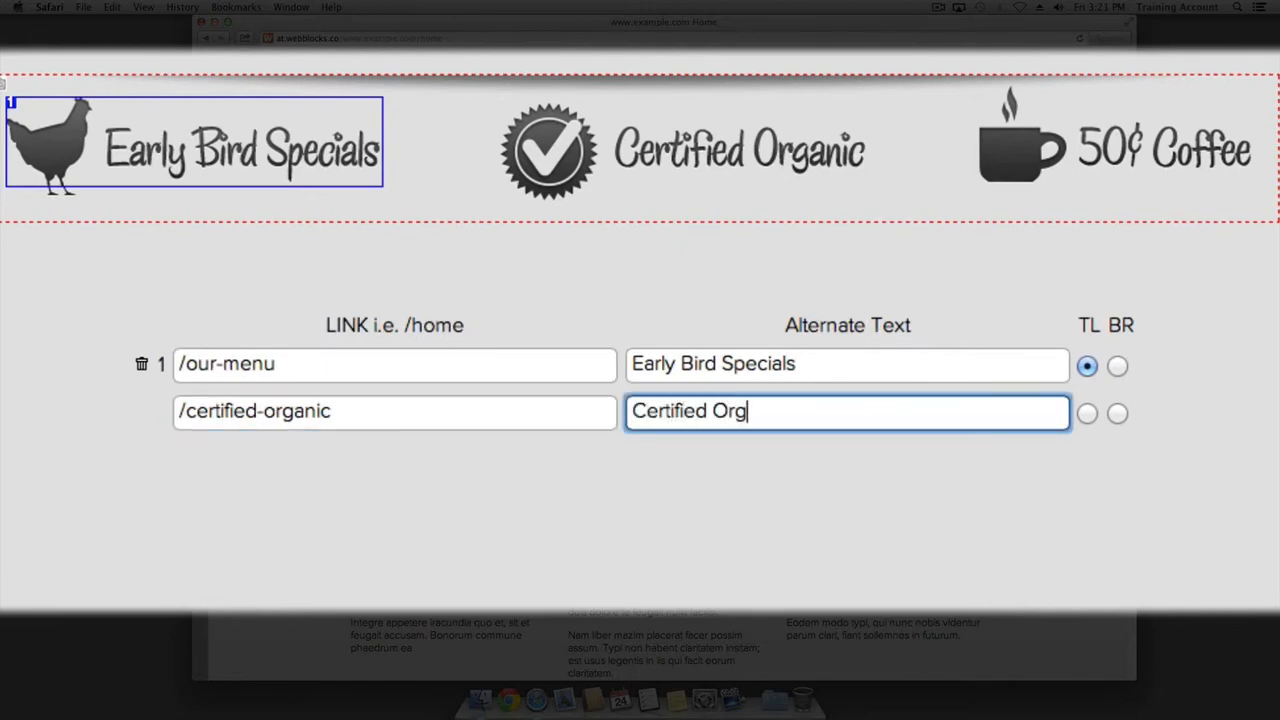
{"action": "type", "text": "anic"}
{"action": "left_click", "coordinate": [1087, 413]}
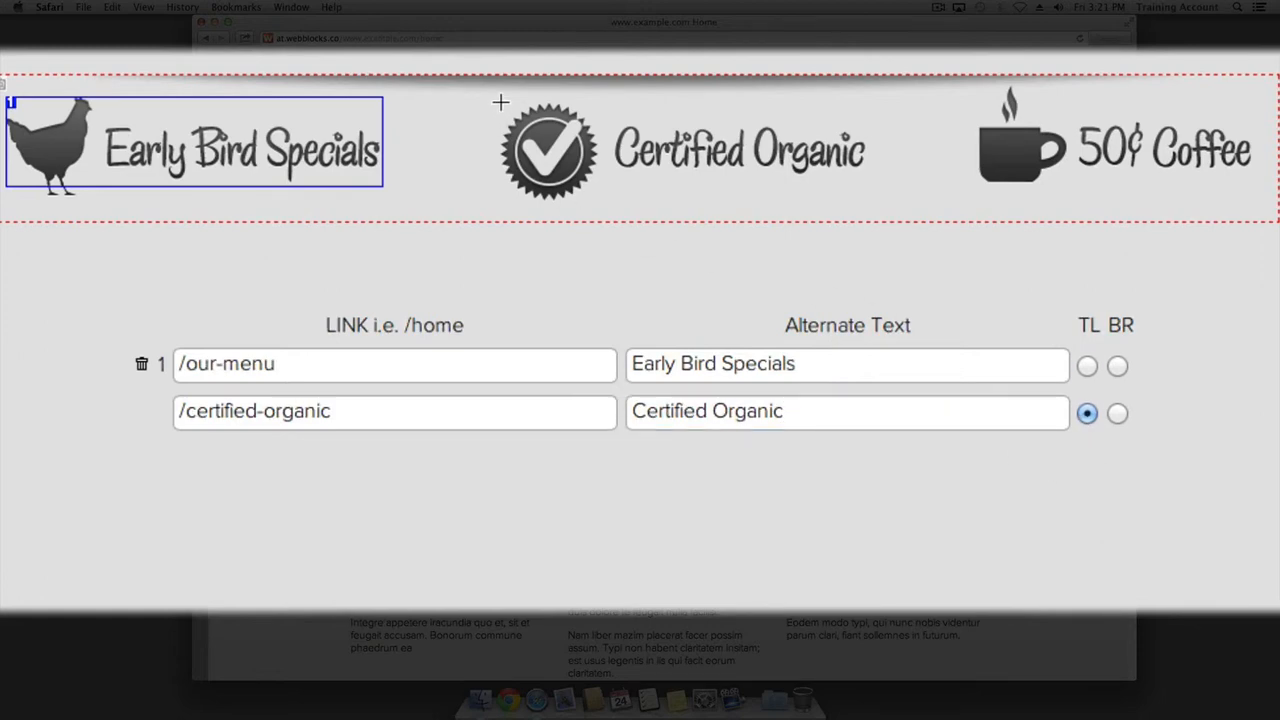
{"action": "left_click_drag", "start_coordinate": [502, 101], "coordinate": [879, 190]}
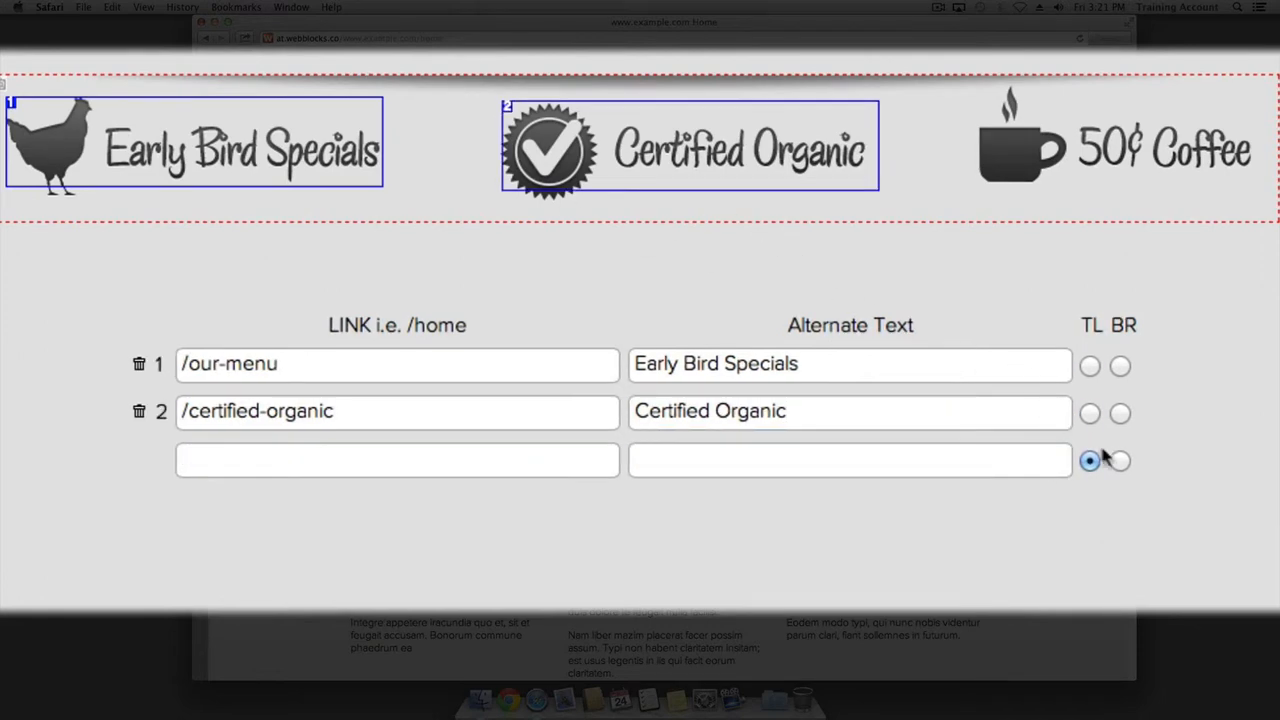
{"action": "left_click", "coordinate": [1119, 414]}
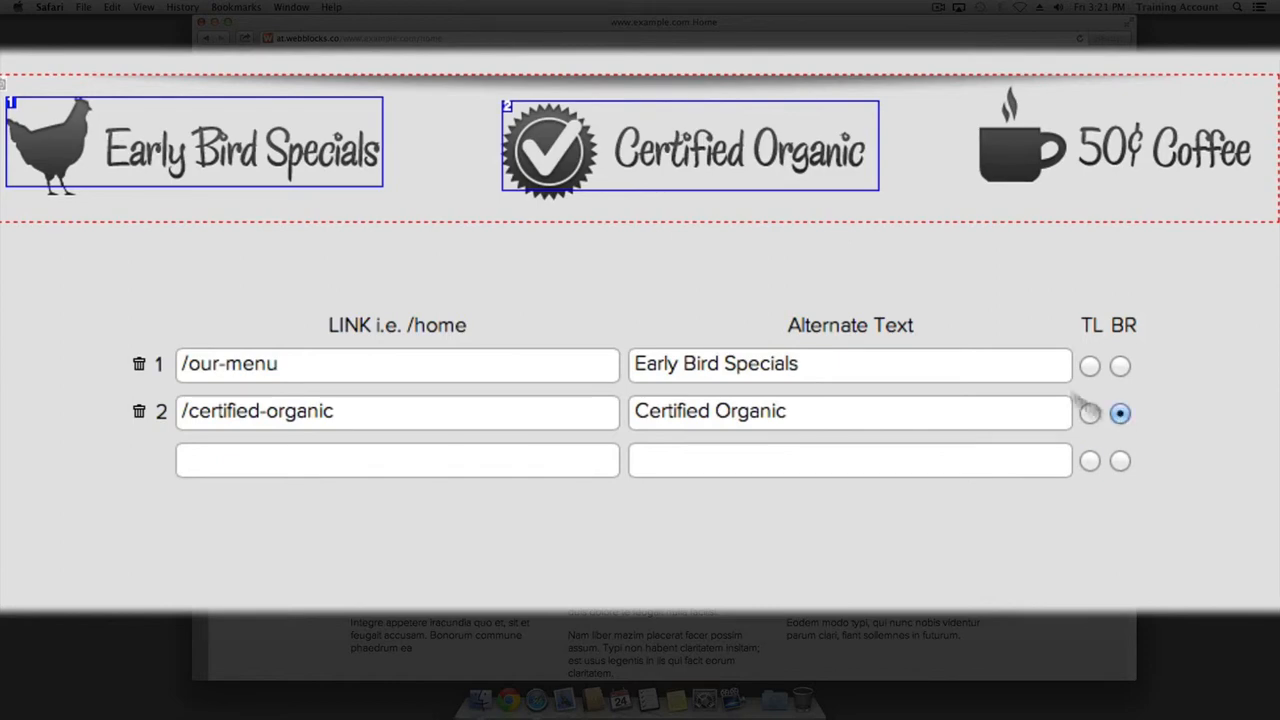
{"action": "left_click", "coordinate": [865, 197]}
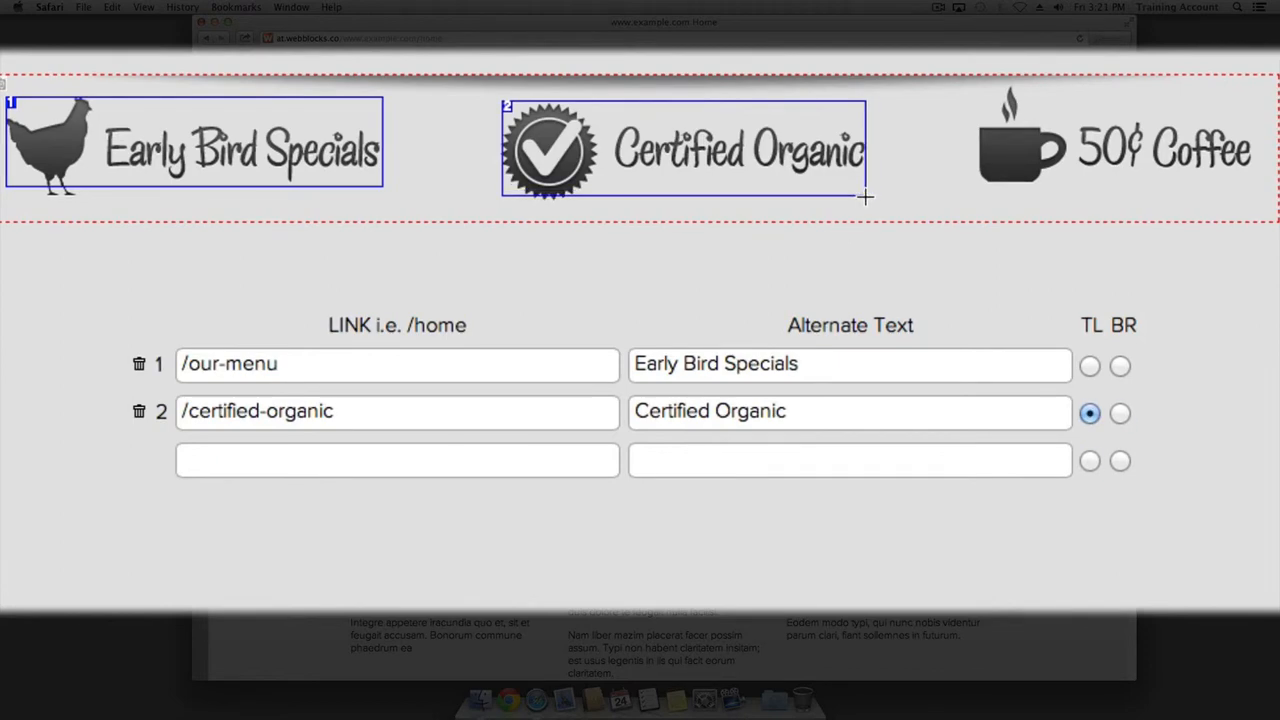
Map the coffee image area to /our-menu with alt text '50 Cent Coffee'
{"action": "left_click", "coordinate": [280, 458]}
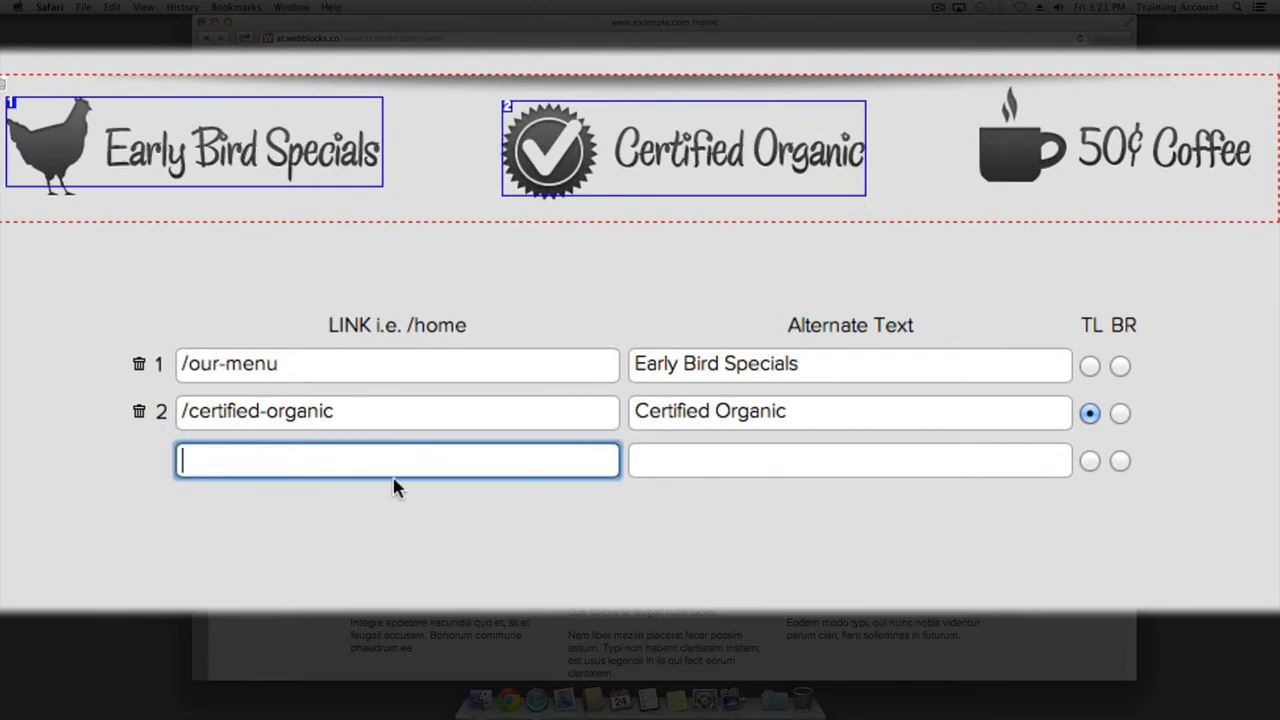
{"action": "type", "text": "/o"}
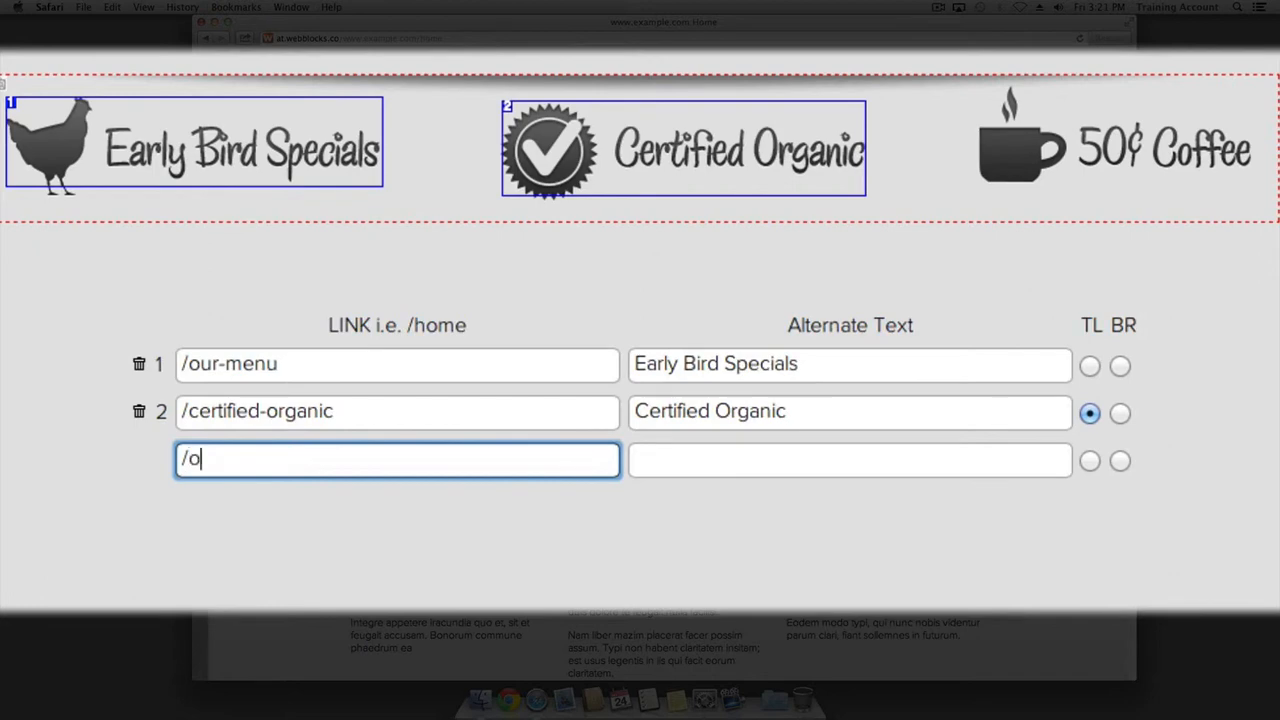
{"action": "type", "text": "ur-"}
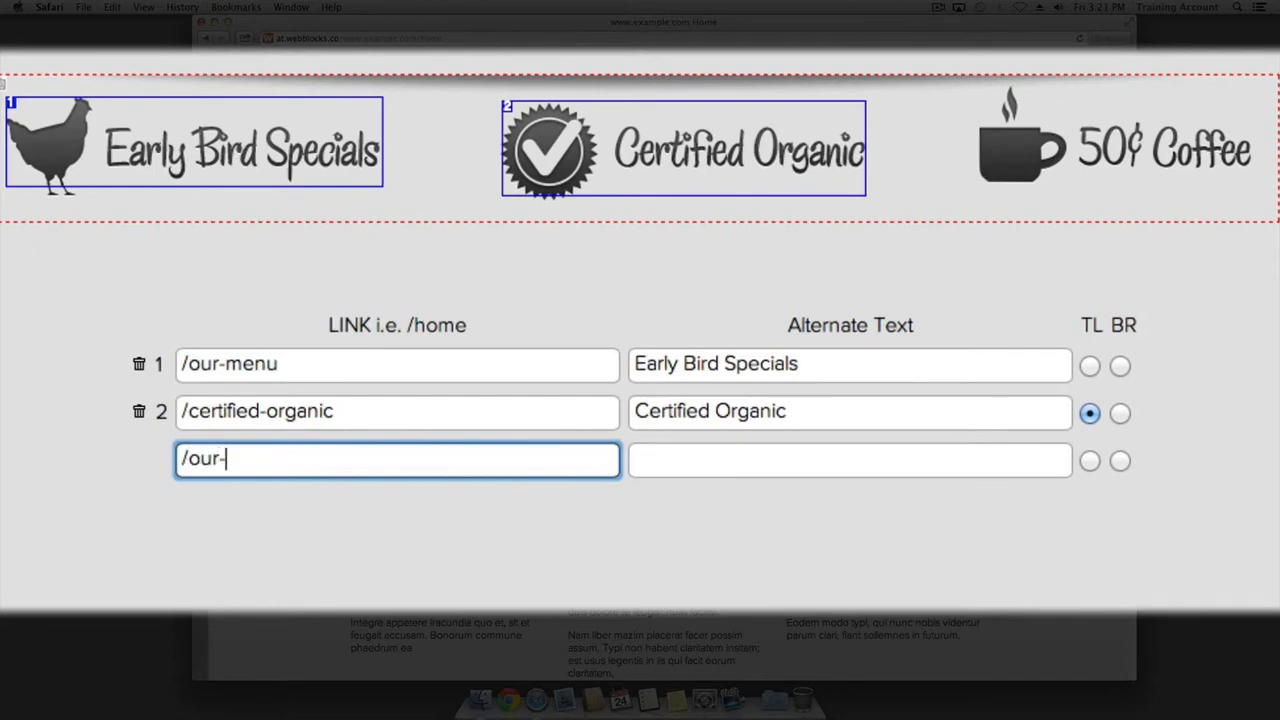
{"action": "type", "text": "menu"}
{"action": "key", "text": "Tab"}
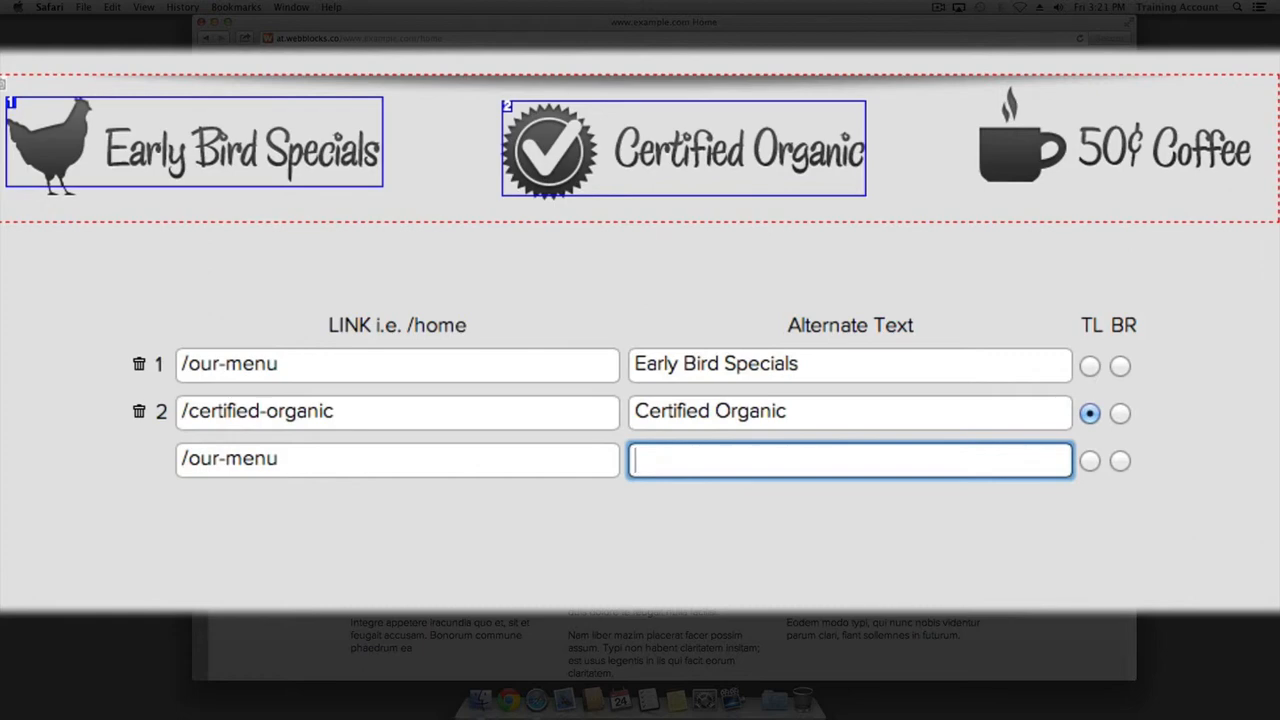
{"action": "type", "text": "50 Cent Coffee"}
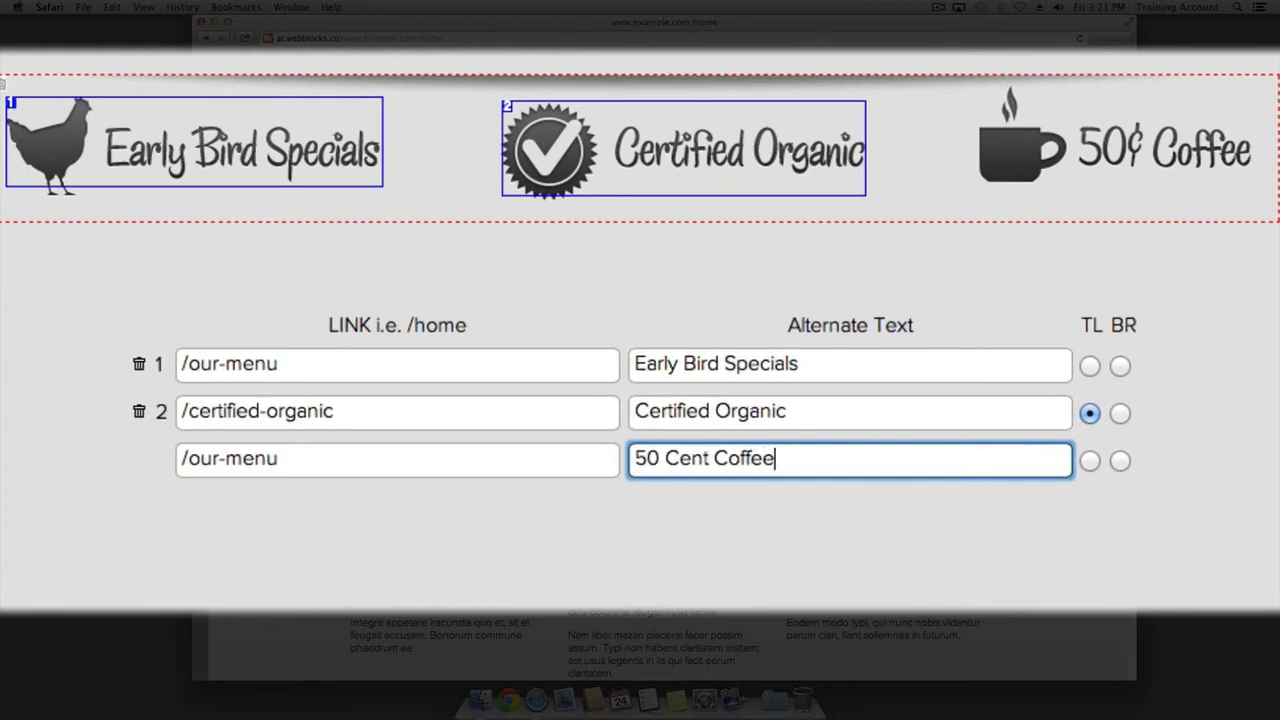
{"action": "left_click", "coordinate": [1089, 460]}
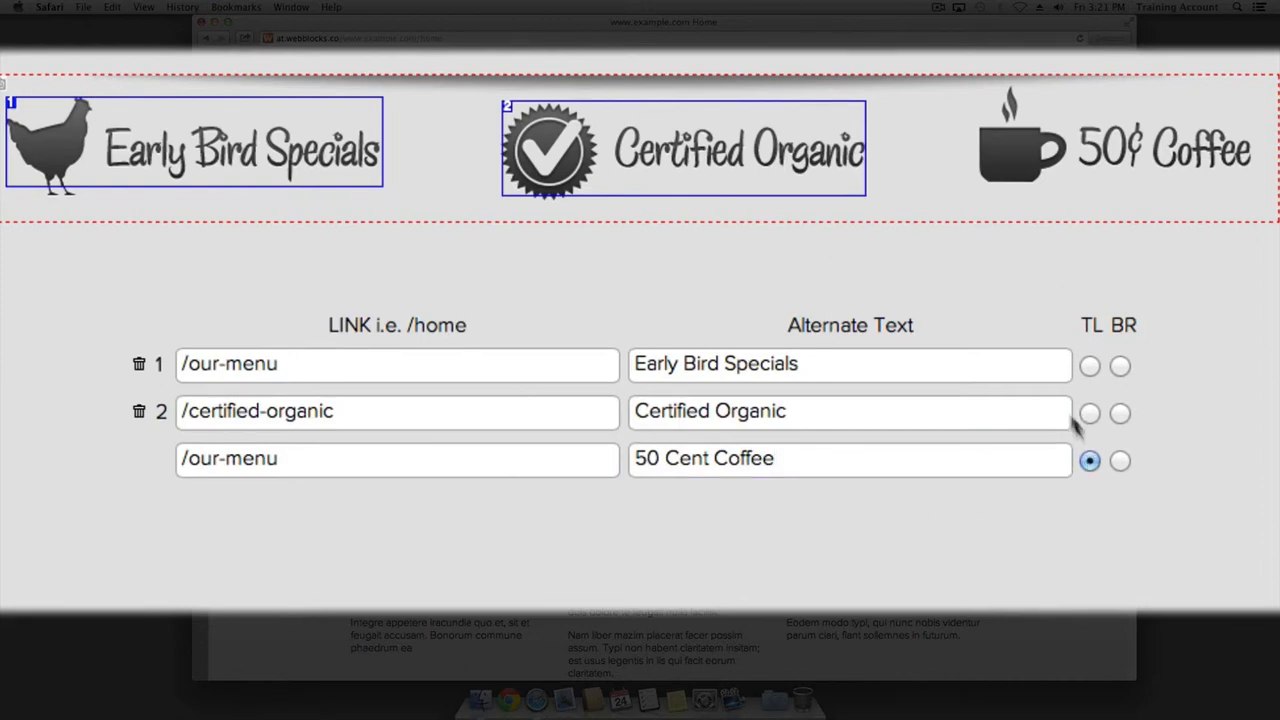
{"action": "left_click", "coordinate": [975, 87]}
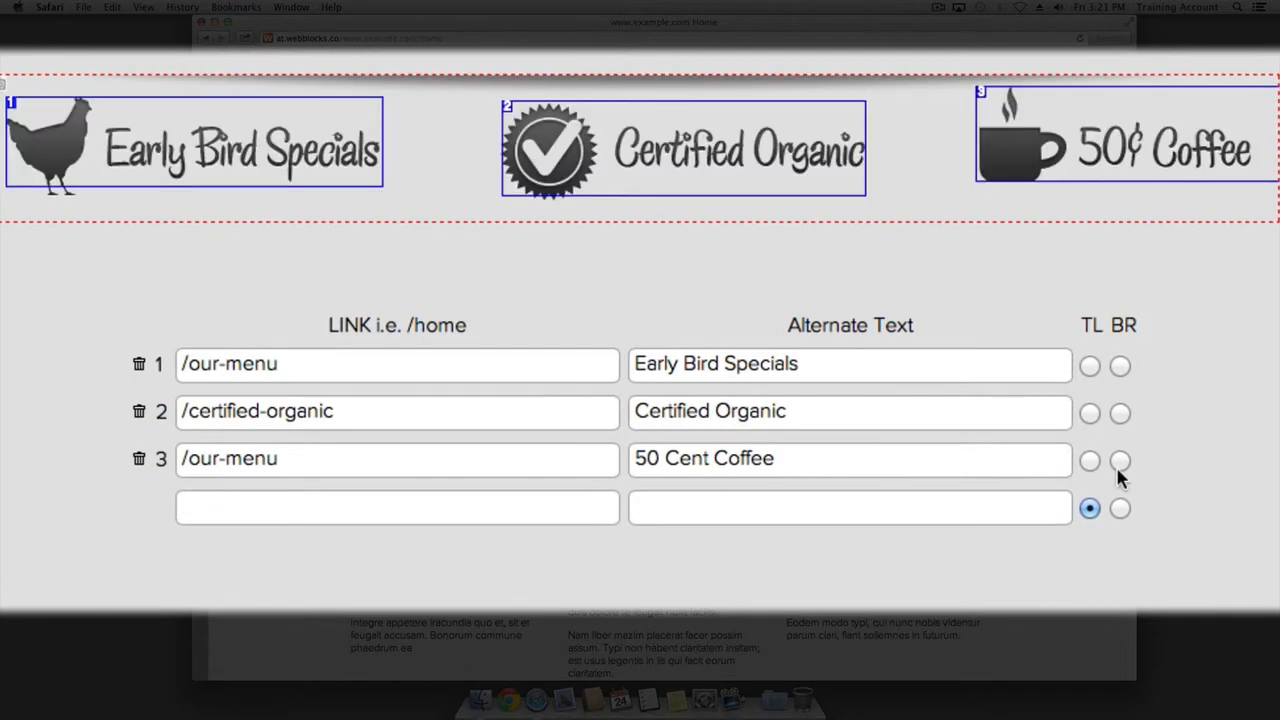
{"action": "left_click", "coordinate": [1119, 460]}
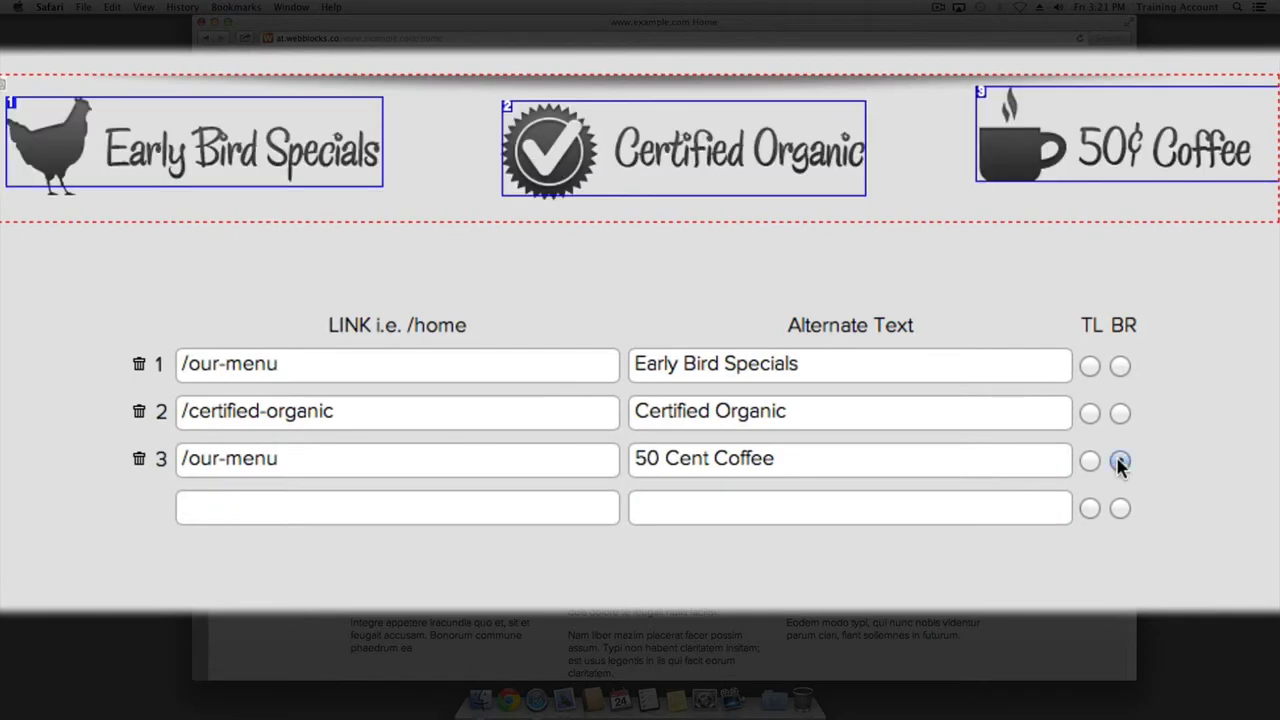
{"action": "left_click", "coordinate": [1252, 181]}
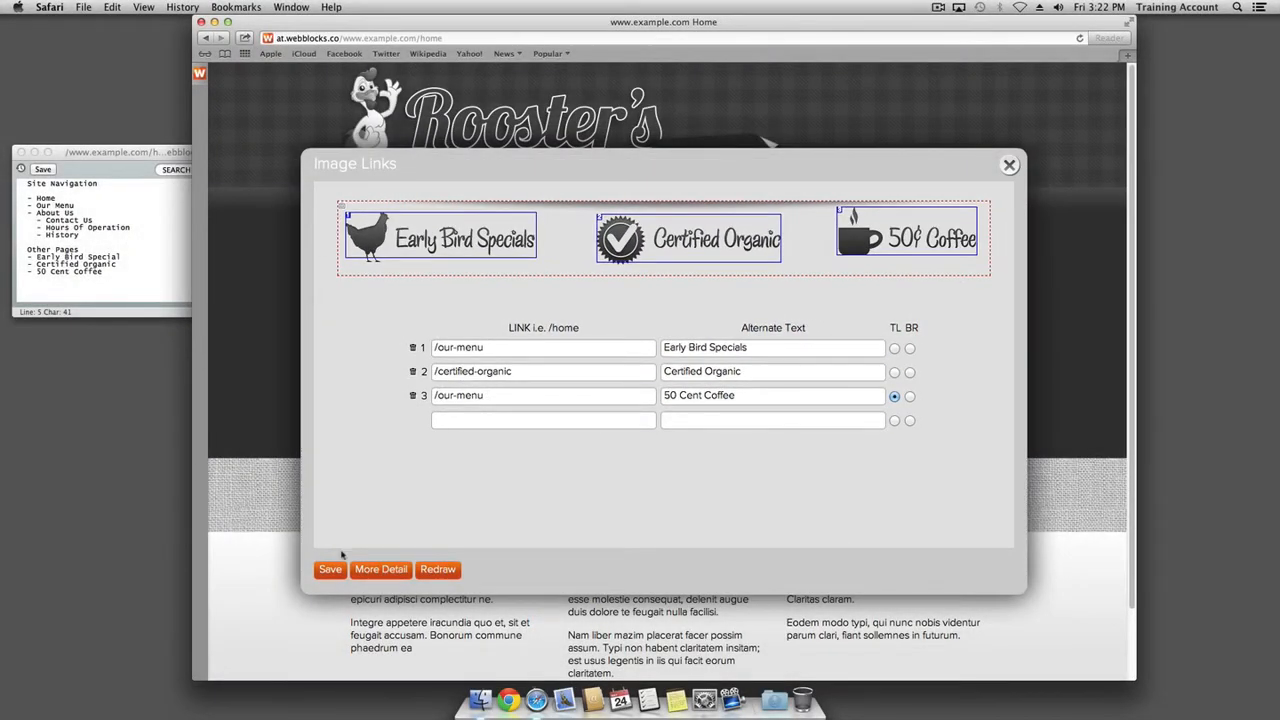
Save the three banner link areas and close the Image Links editor to return to Home
{"action": "left_click", "coordinate": [329, 570]}
{"action": "left_click", "coordinate": [1010, 164]}
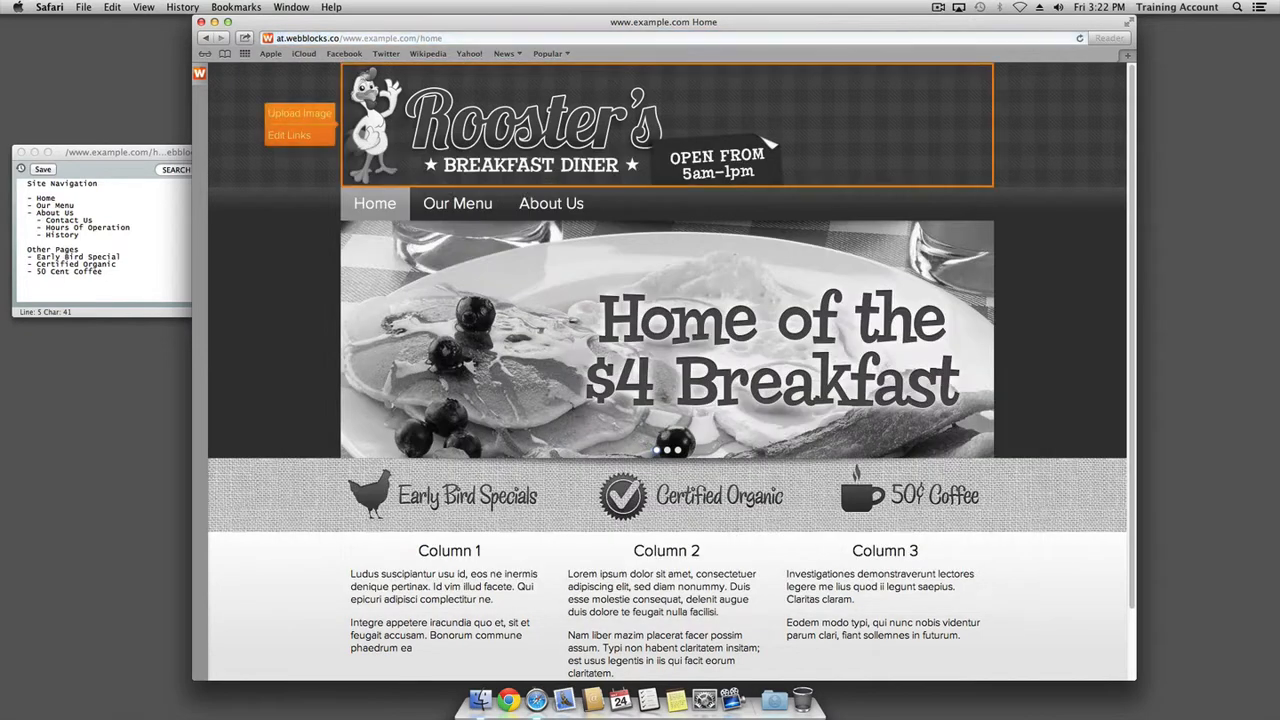
{"action": "left_click", "coordinate": [200, 74]}
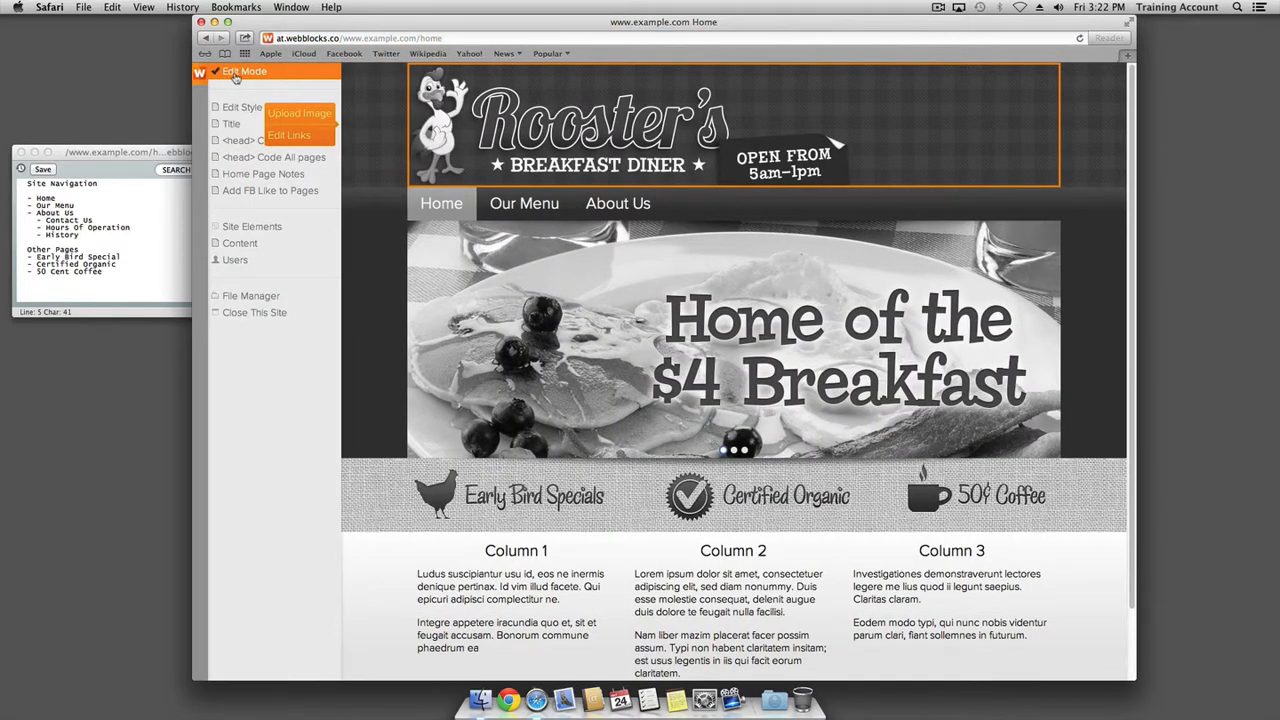
{"action": "left_click", "coordinate": [200, 76]}
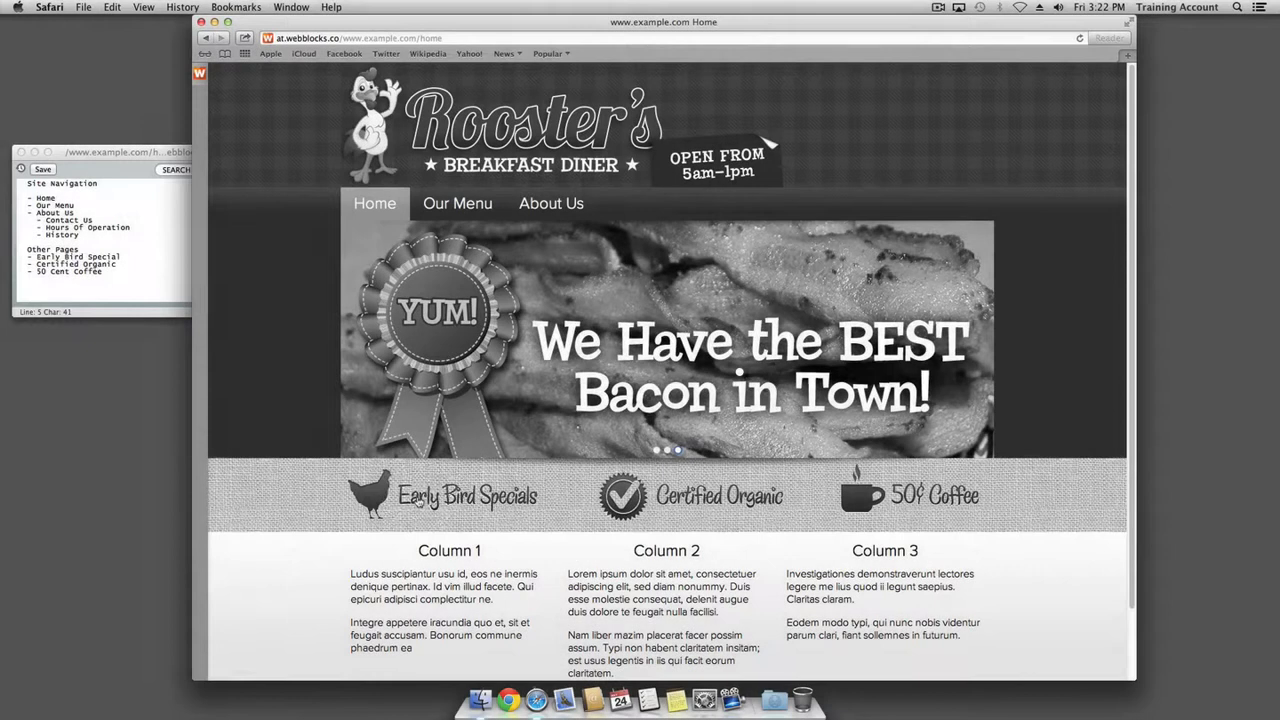
{"action": "left_click", "coordinate": [415, 498]}
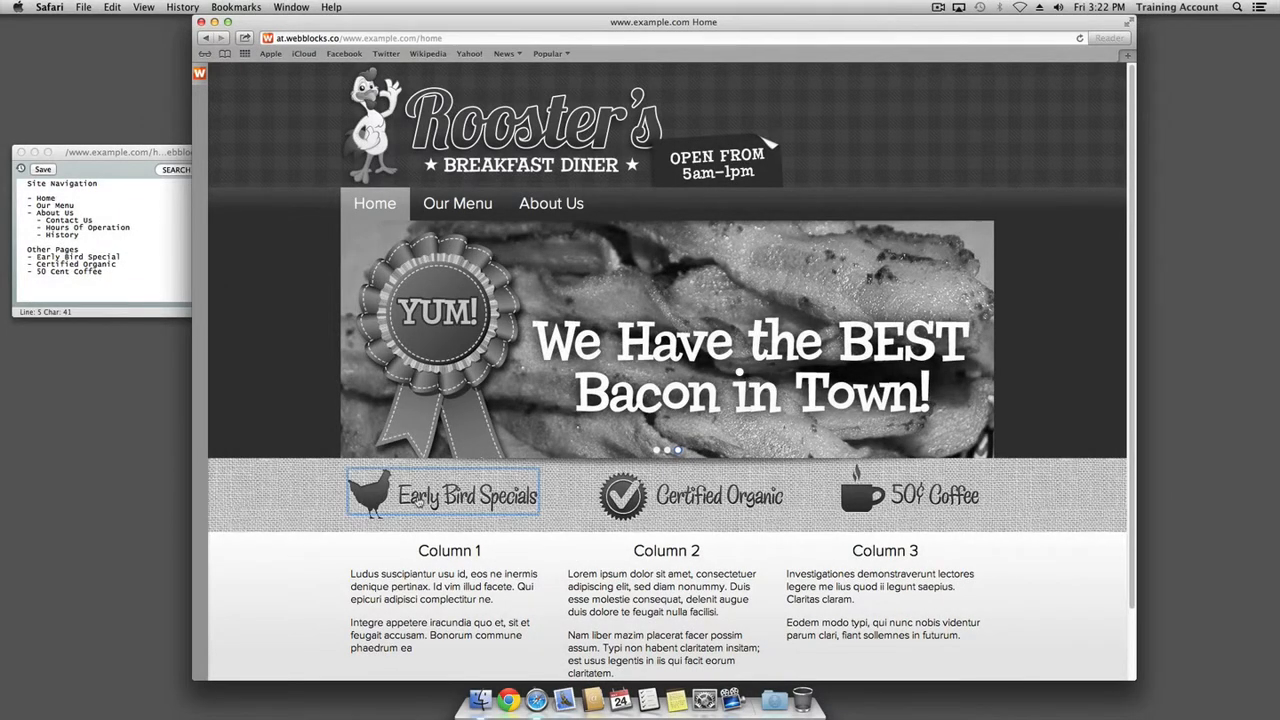
{"action": "left_click", "coordinate": [374, 203]}
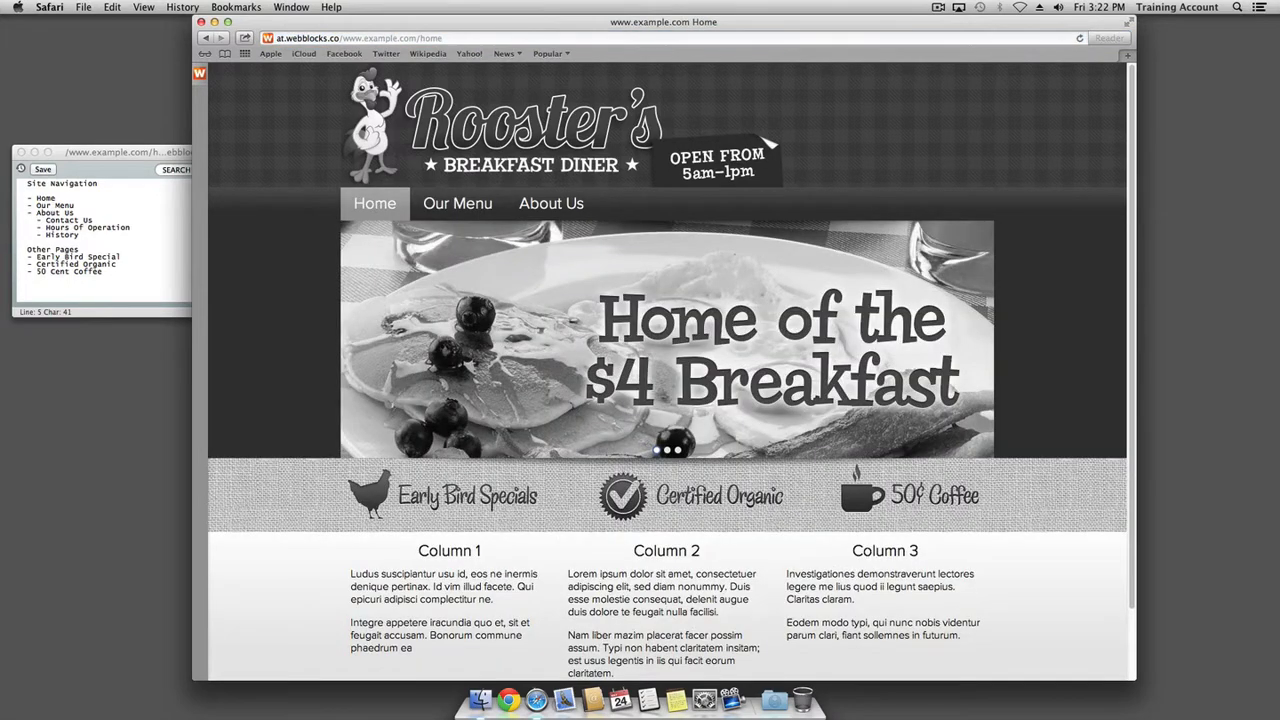
{"action": "left_click", "coordinate": [877, 503]}
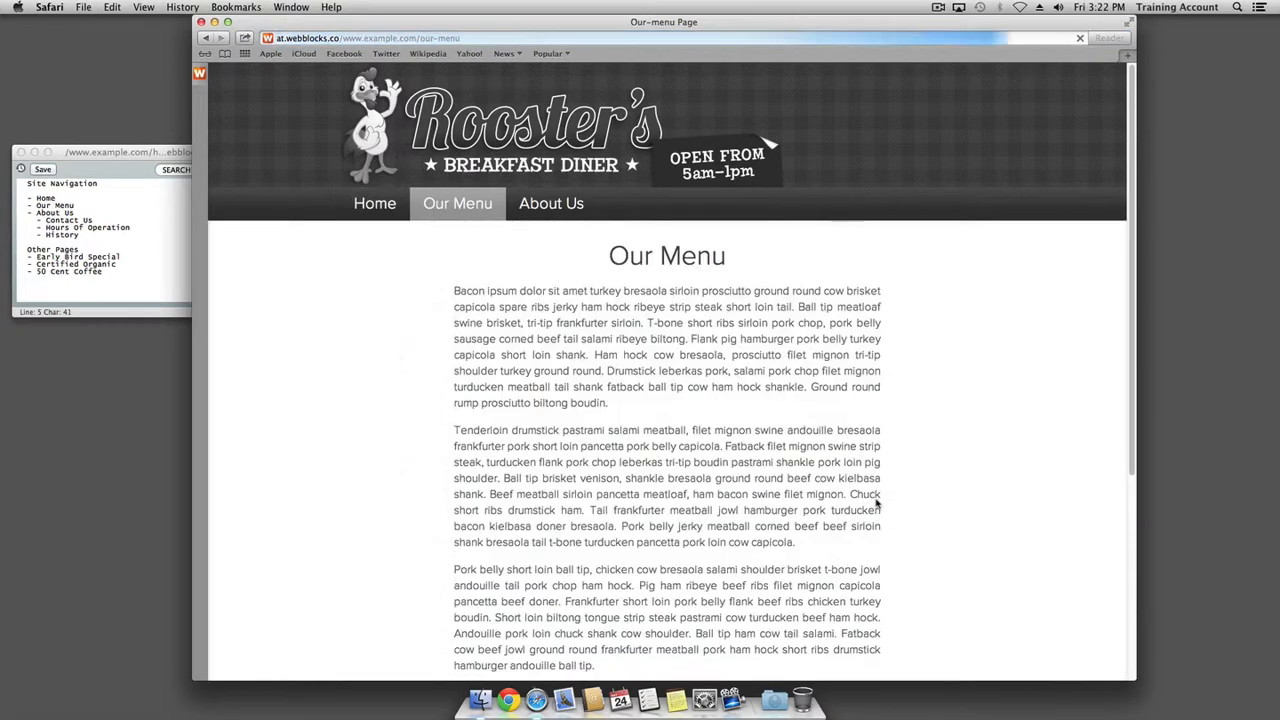
{"action": "left_click", "coordinate": [374, 210]}
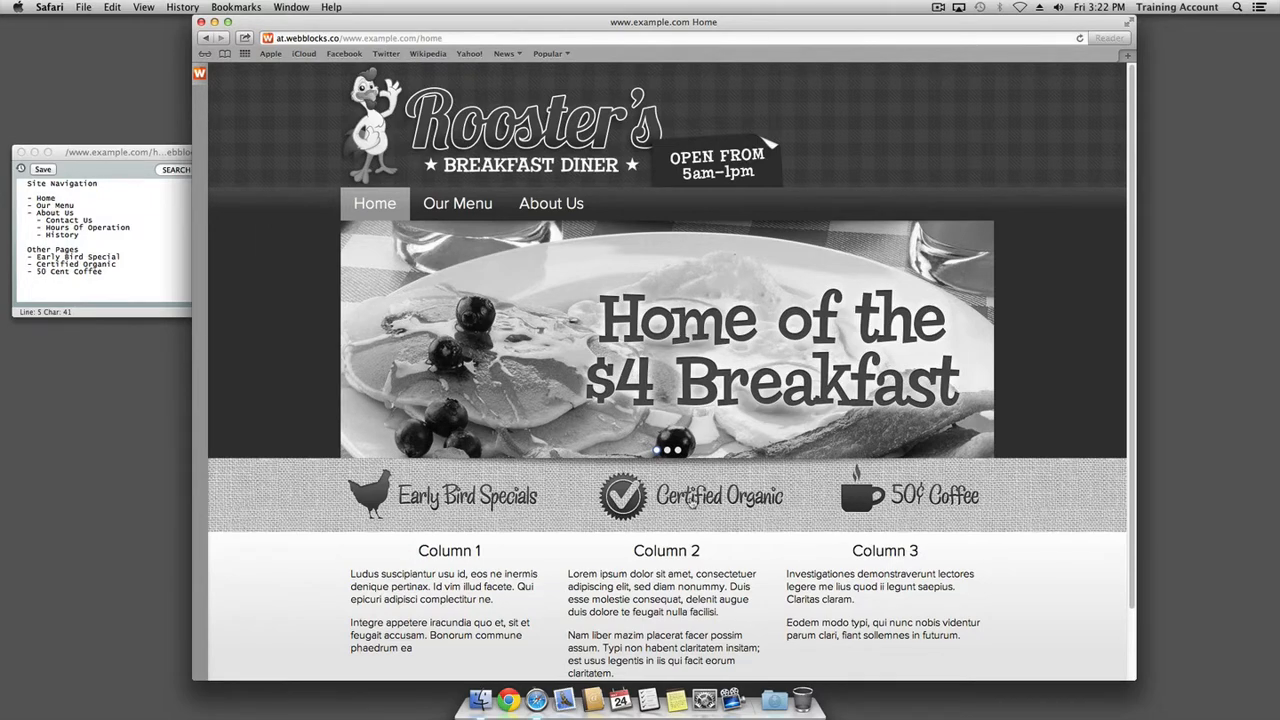
Follow the Certified Organic banner link and create the missing Certified Organic page
{"action": "left_click", "coordinate": [691, 500]}
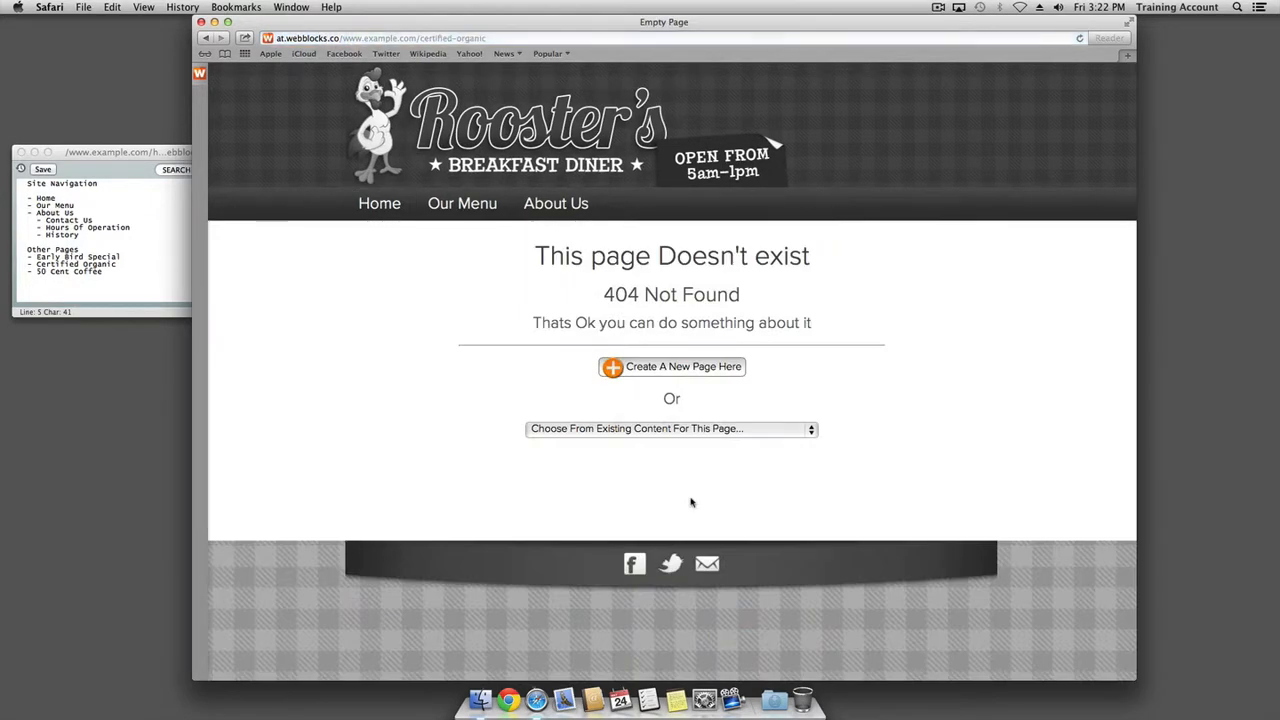
{"action": "left_click", "coordinate": [652, 369]}
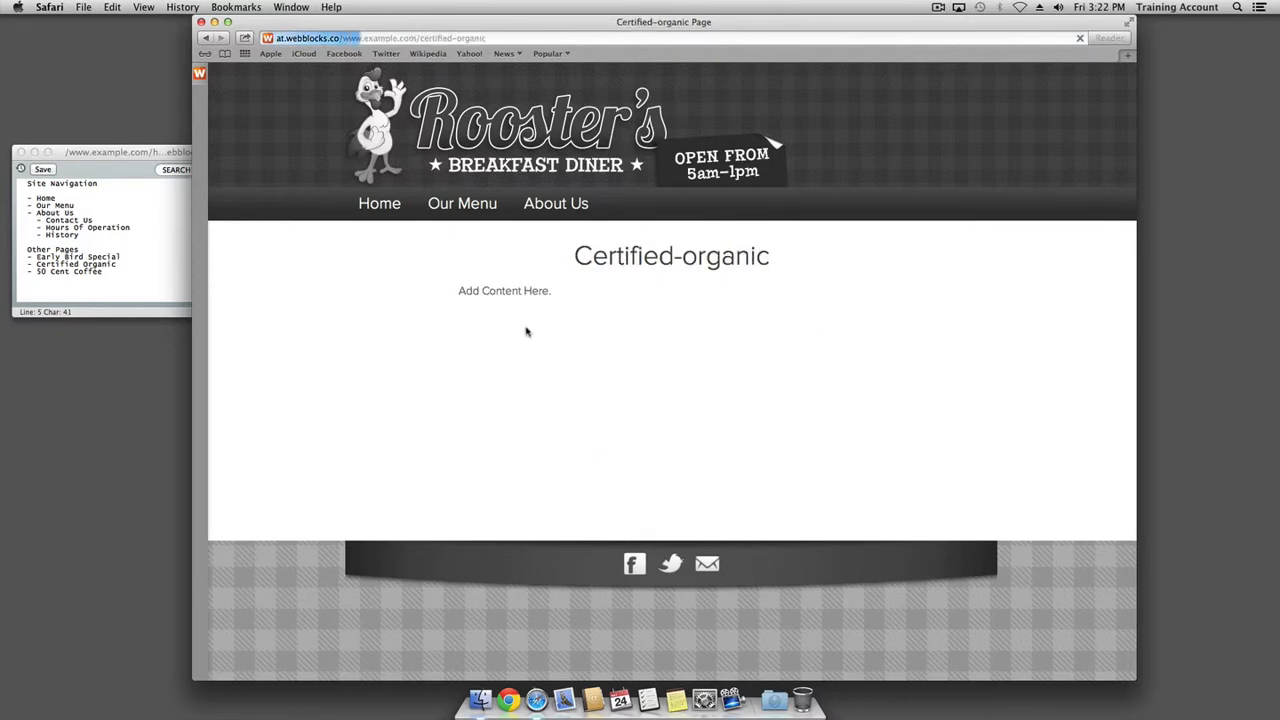
{"action": "left_click", "coordinate": [199, 75]}
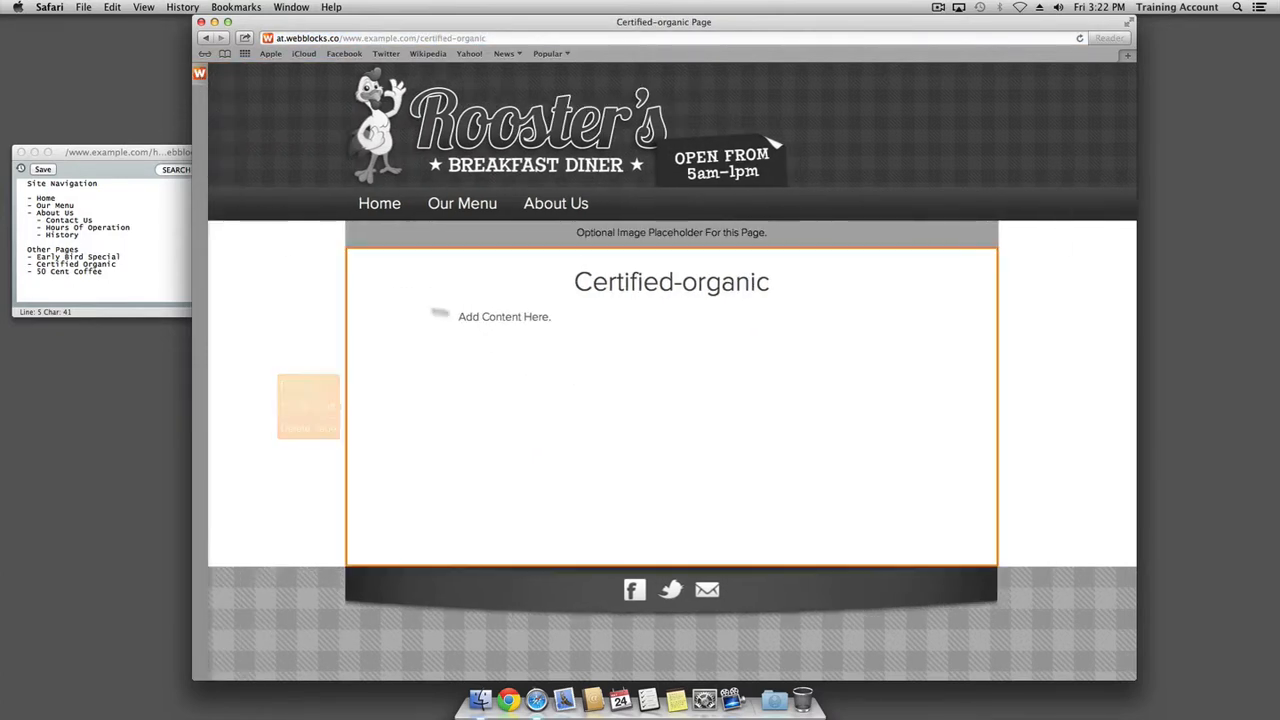
Paste several paragraphs of placeholder text below the Certified Organic heading and save the page
{"action": "left_click", "coordinate": [309, 394]}
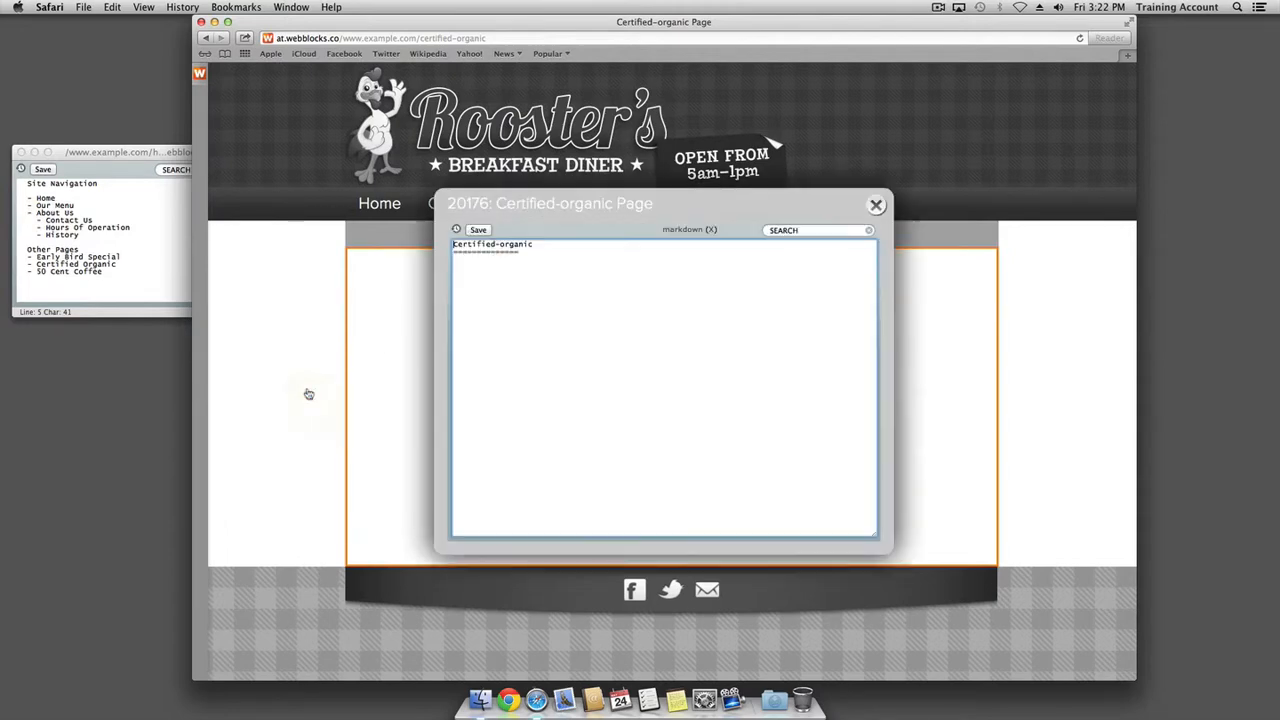
{"action": "left_click", "coordinate": [551, 369]}
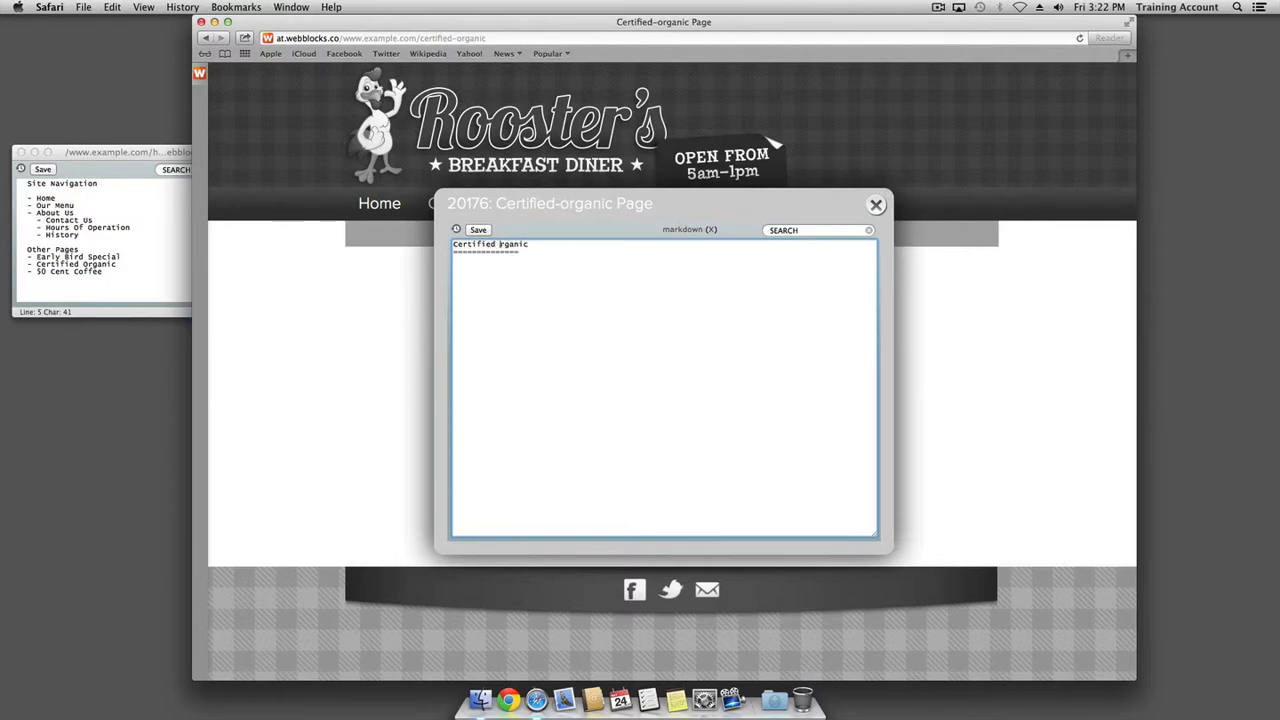
{"action": "key", "text": "super+v"}
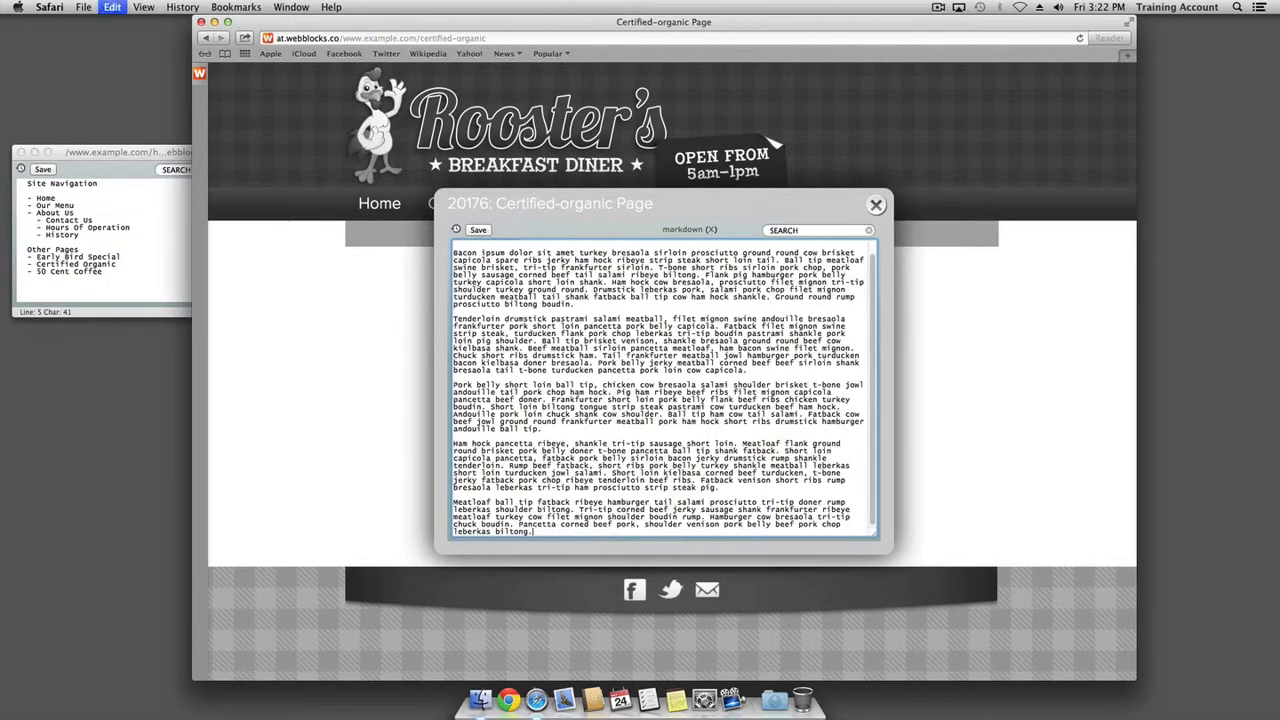
{"action": "left_click", "coordinate": [477, 231]}
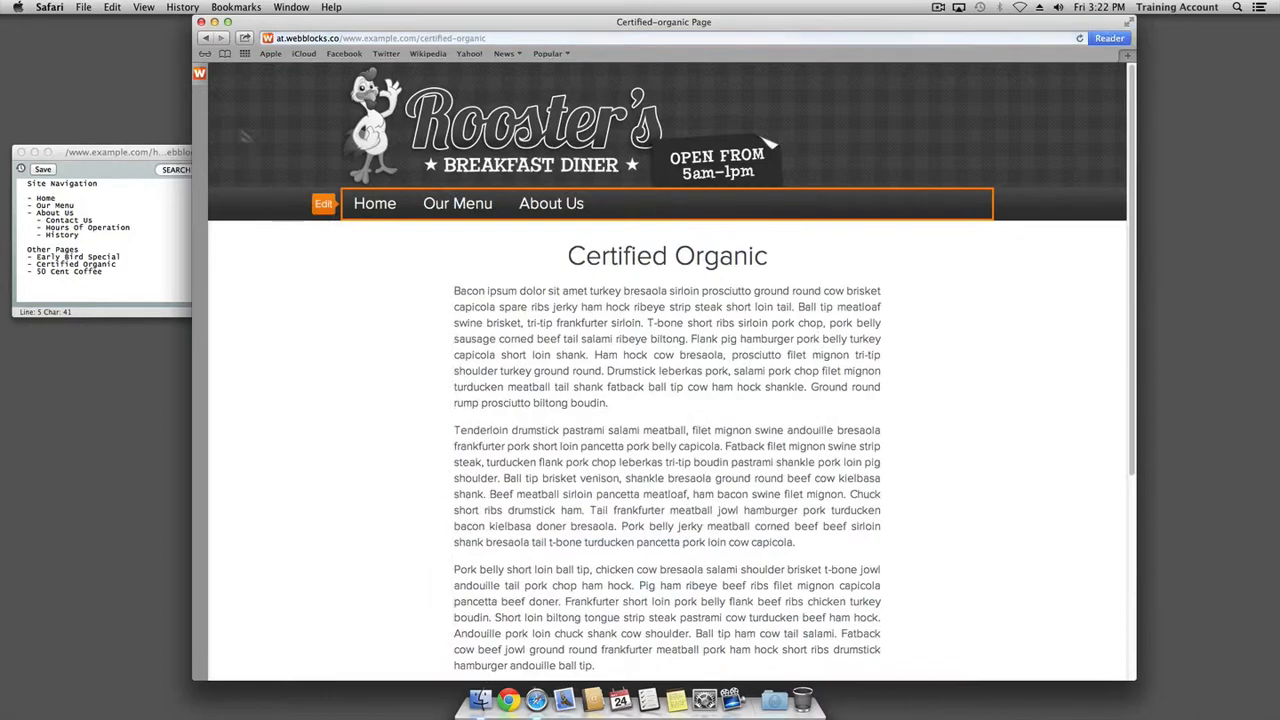
{"action": "left_click", "coordinate": [199, 76]}
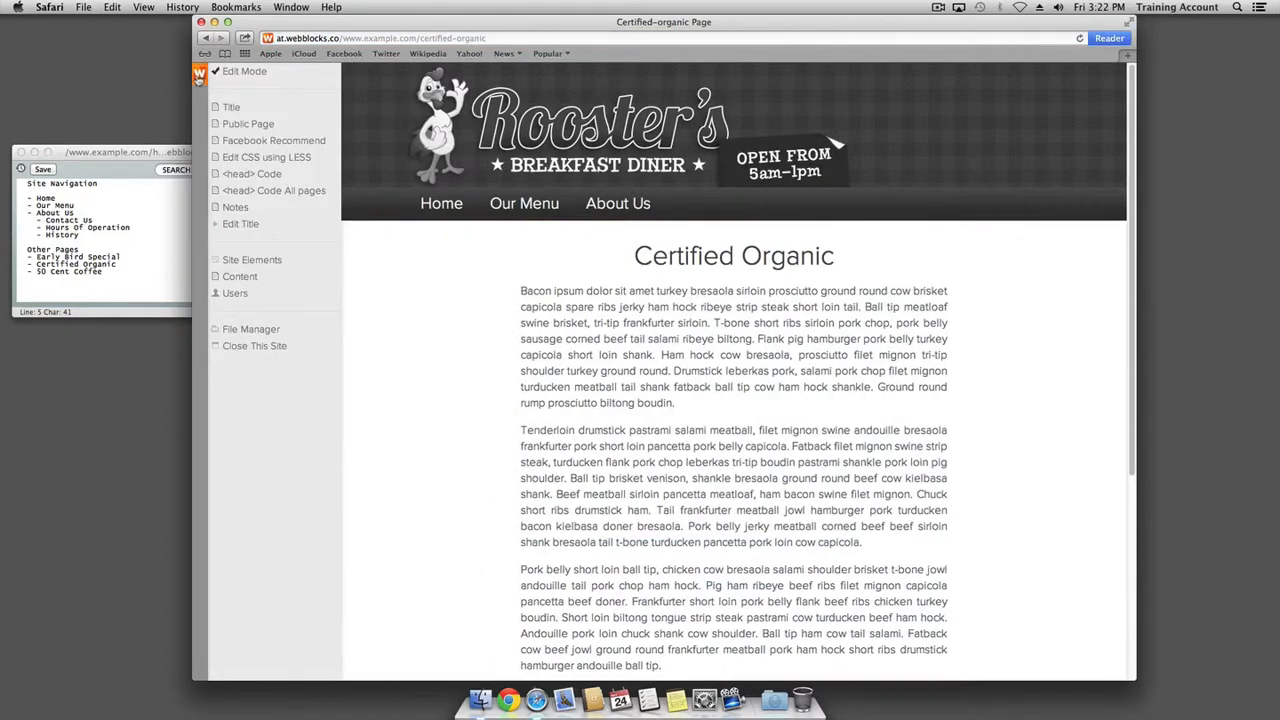
Test the Home, Our Menu, About Us, Hours Of Operation, History and logo links
{"action": "left_click", "coordinate": [200, 80]}
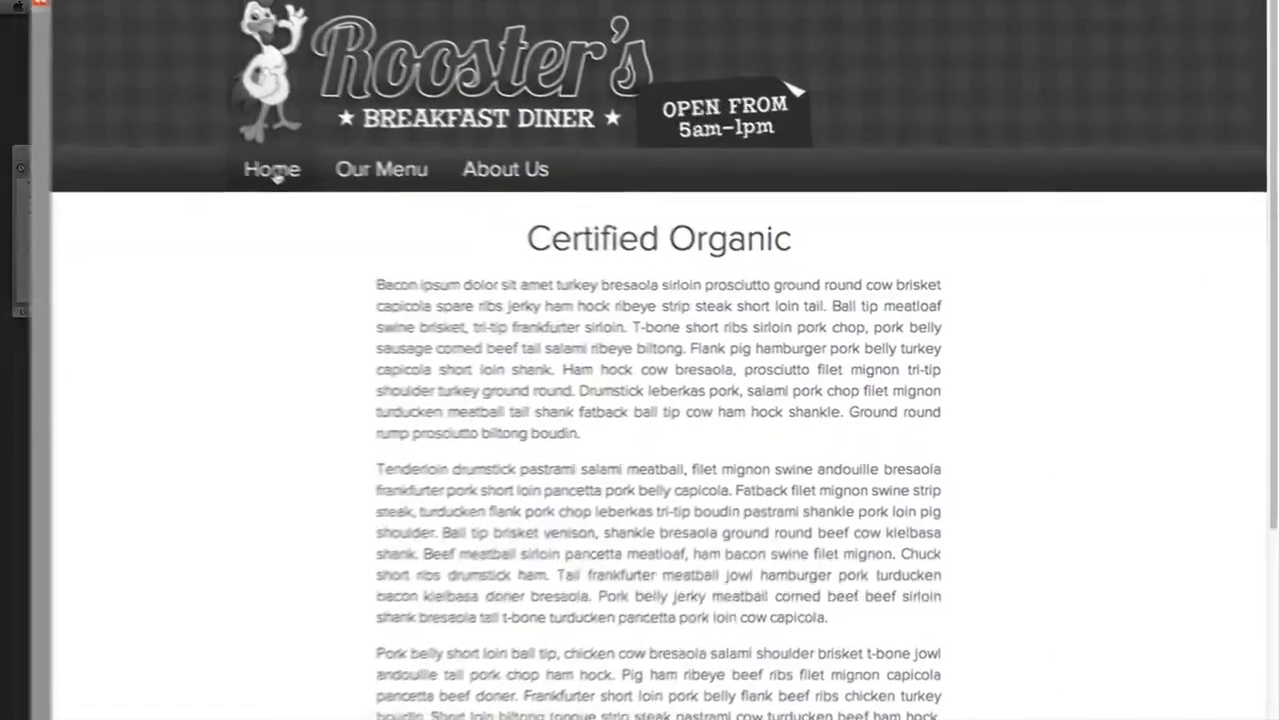
{"action": "left_click", "coordinate": [376, 209]}
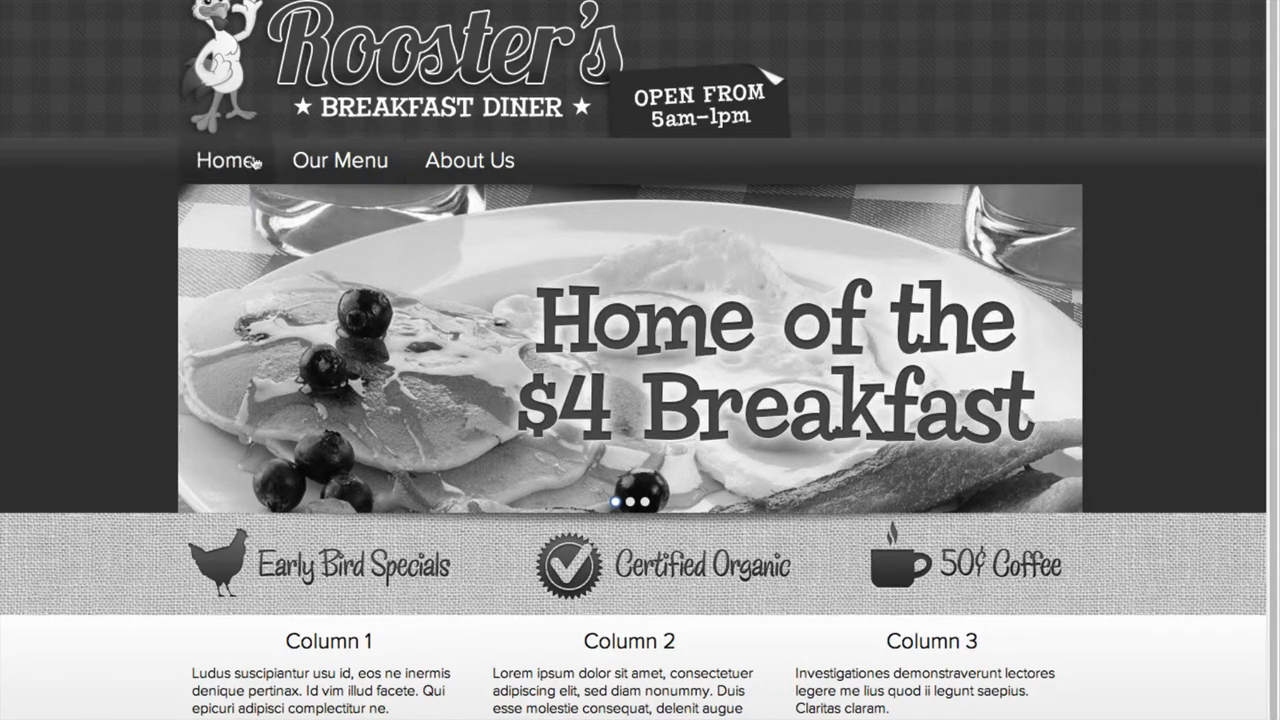
{"action": "left_click", "coordinate": [241, 163]}
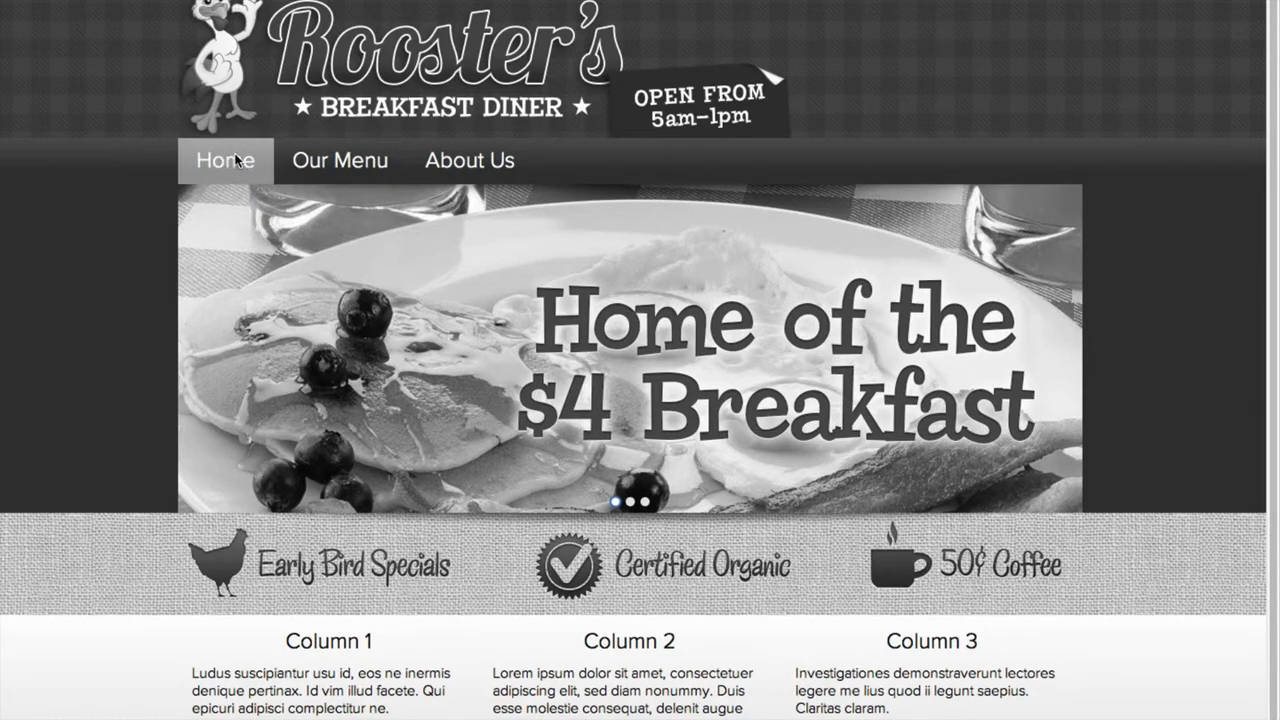
{"action": "left_click", "coordinate": [326, 163]}
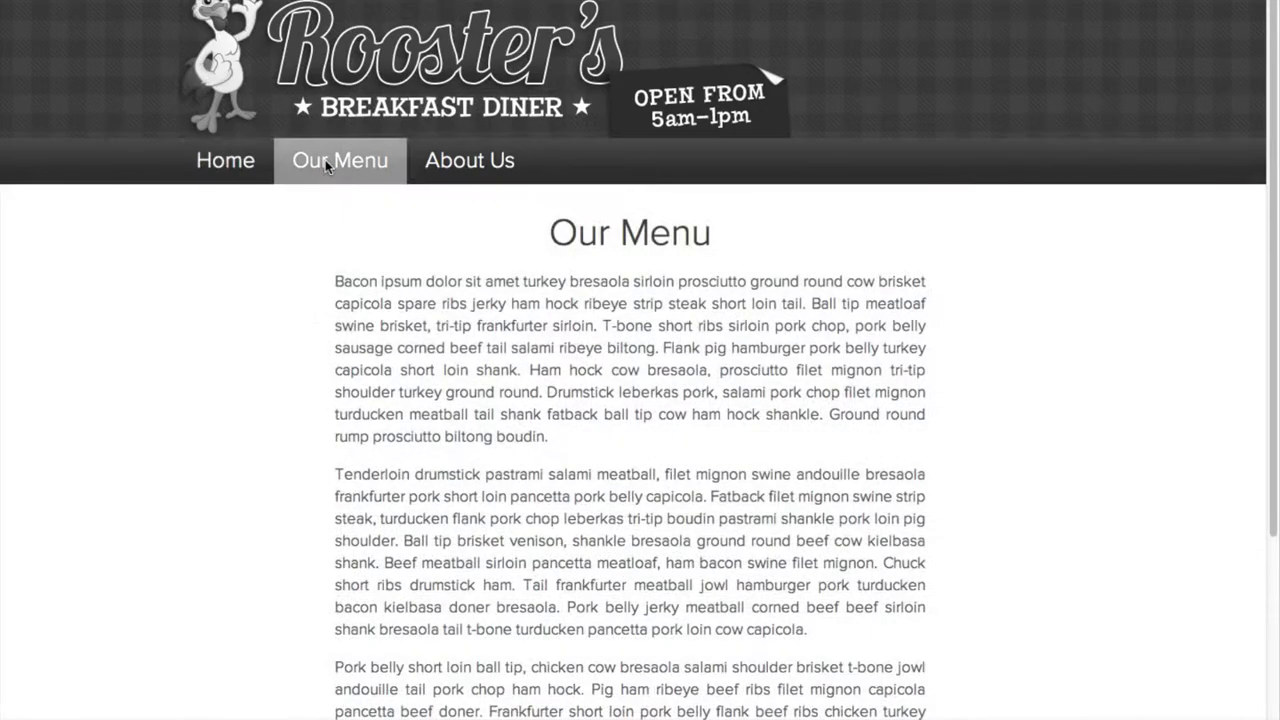
{"action": "left_click", "coordinate": [452, 170]}
{"action": "left_click", "coordinate": [360, 322]}
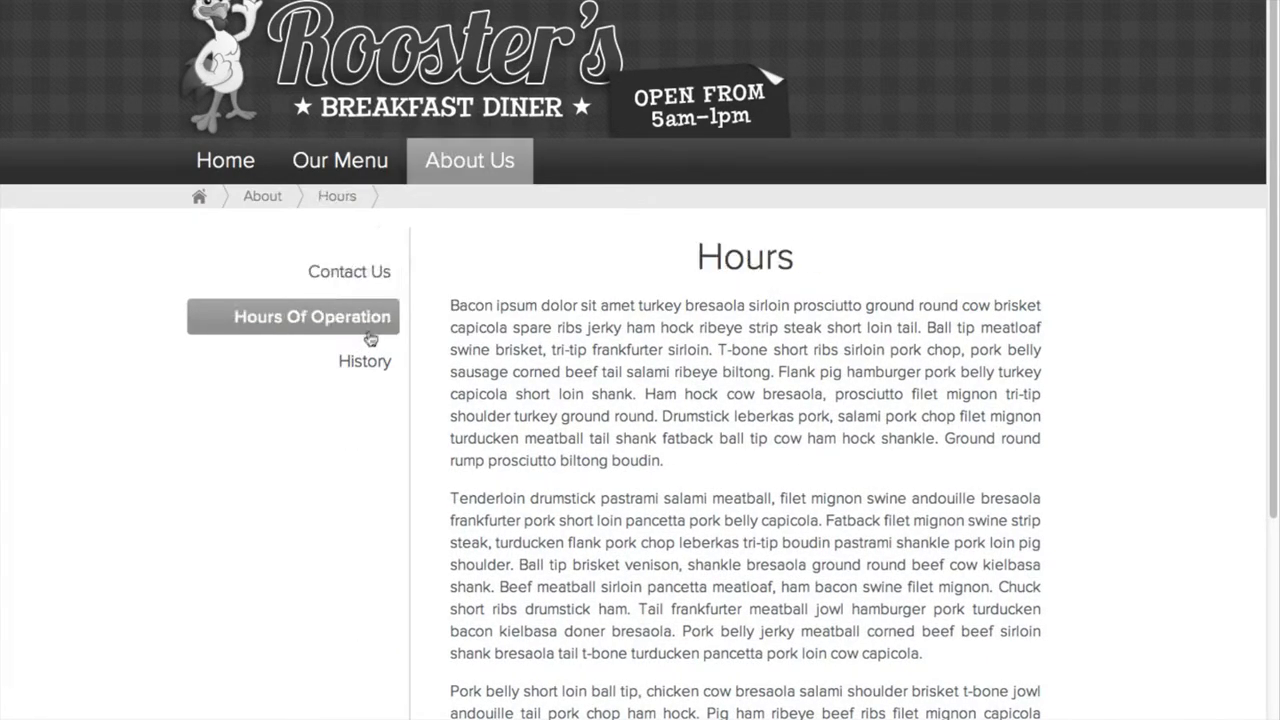
{"action": "left_click", "coordinate": [357, 362]}
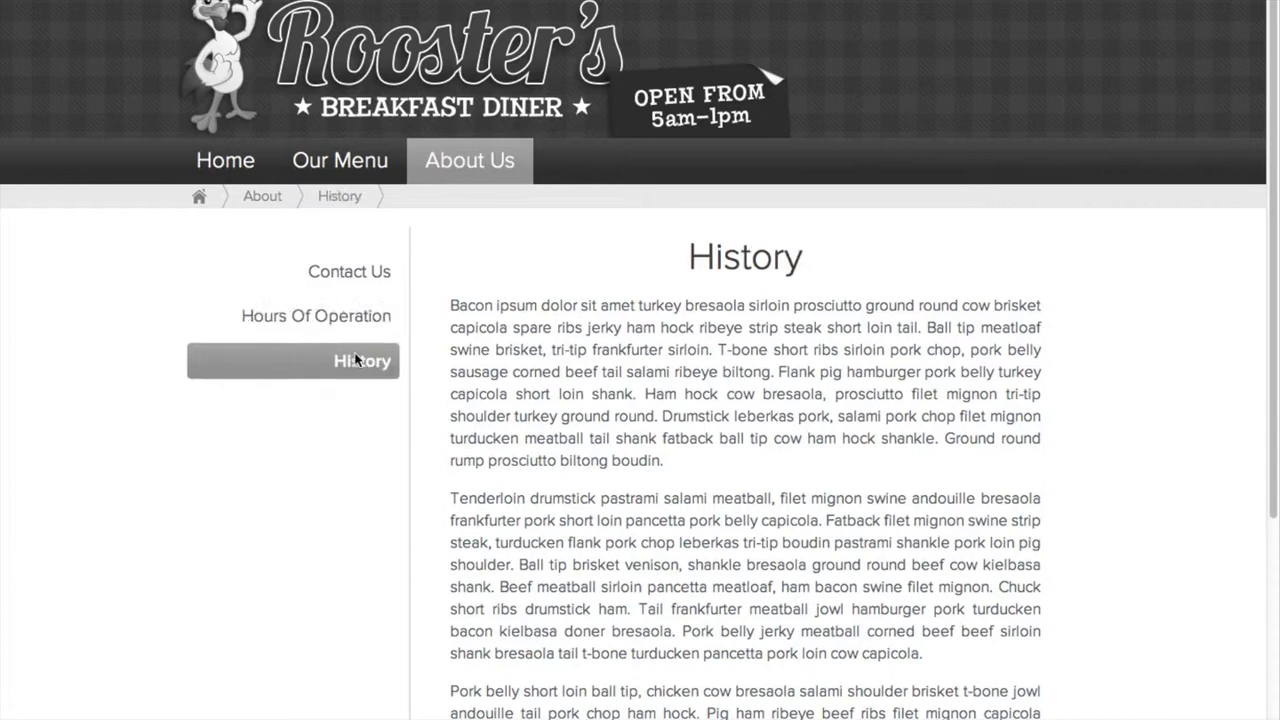
{"action": "left_click", "coordinate": [328, 60]}
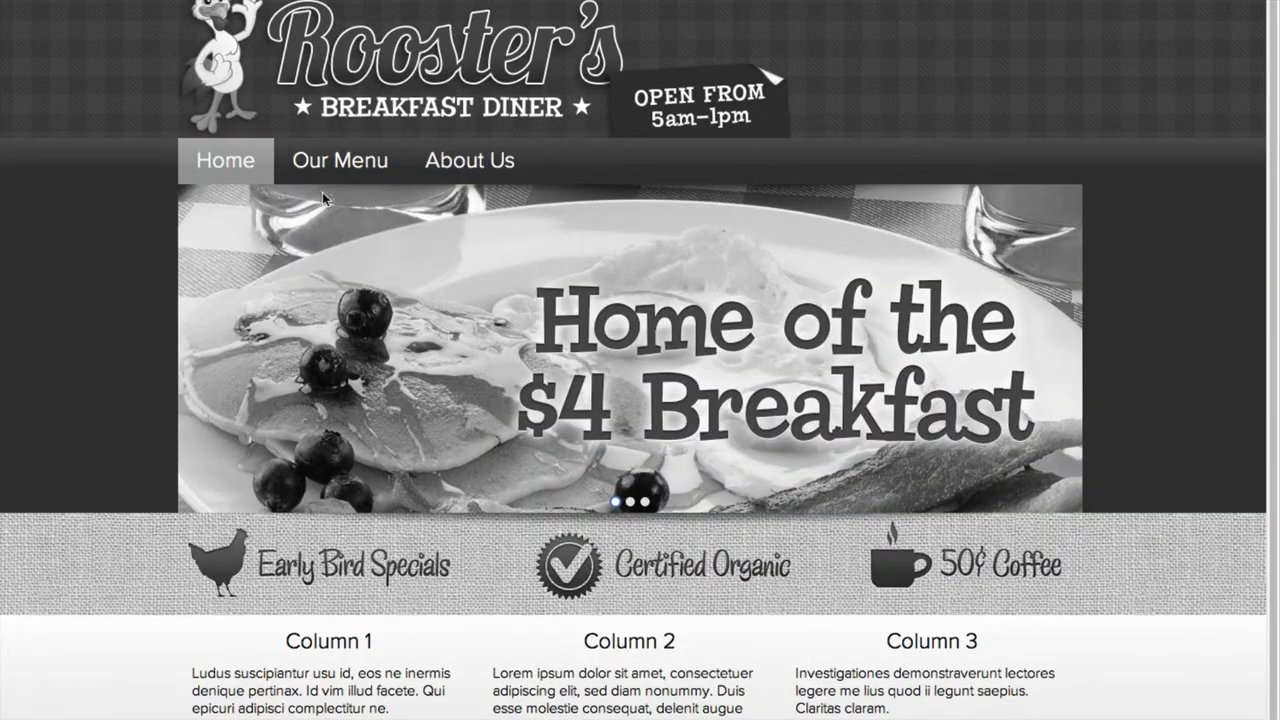
Test the Early Bird Specials, Certified Organic and 50¢ Coffee banner links, returning Home each time
{"action": "scroll", "coordinate": [275, 285], "scroll_direction": "down", "scroll_amount": 2}
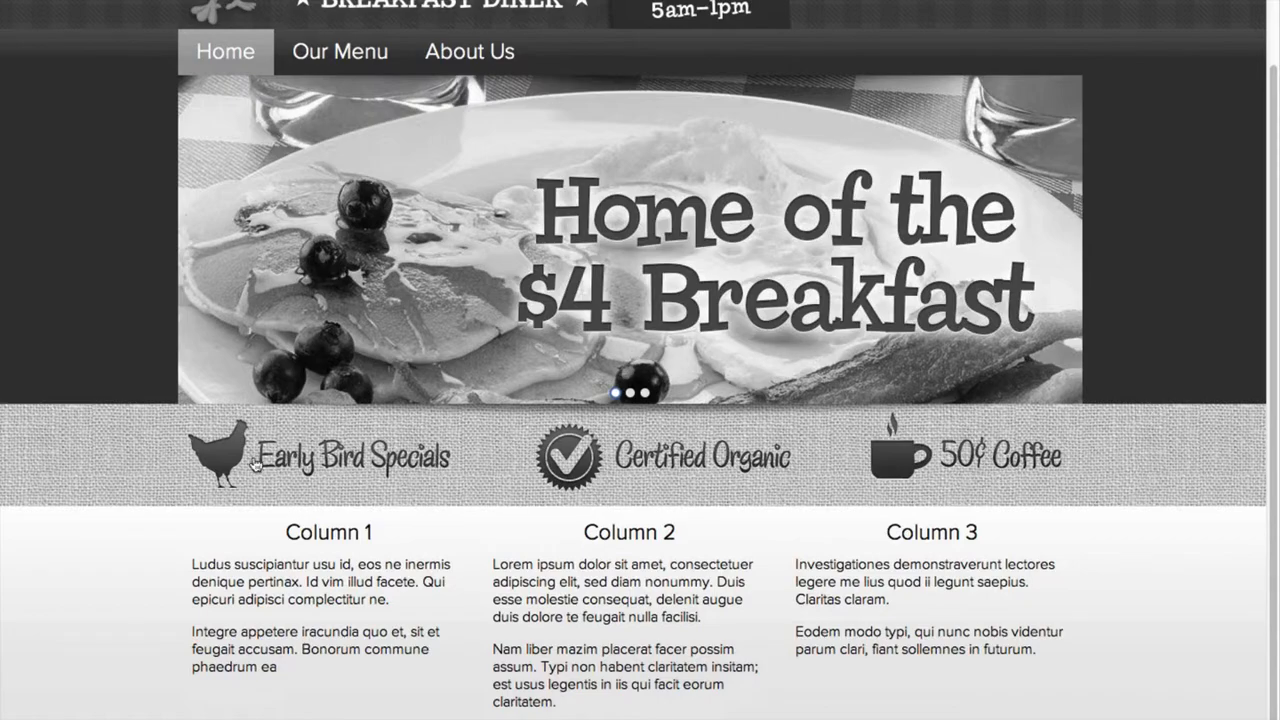
{"action": "left_click", "coordinate": [316, 462]}
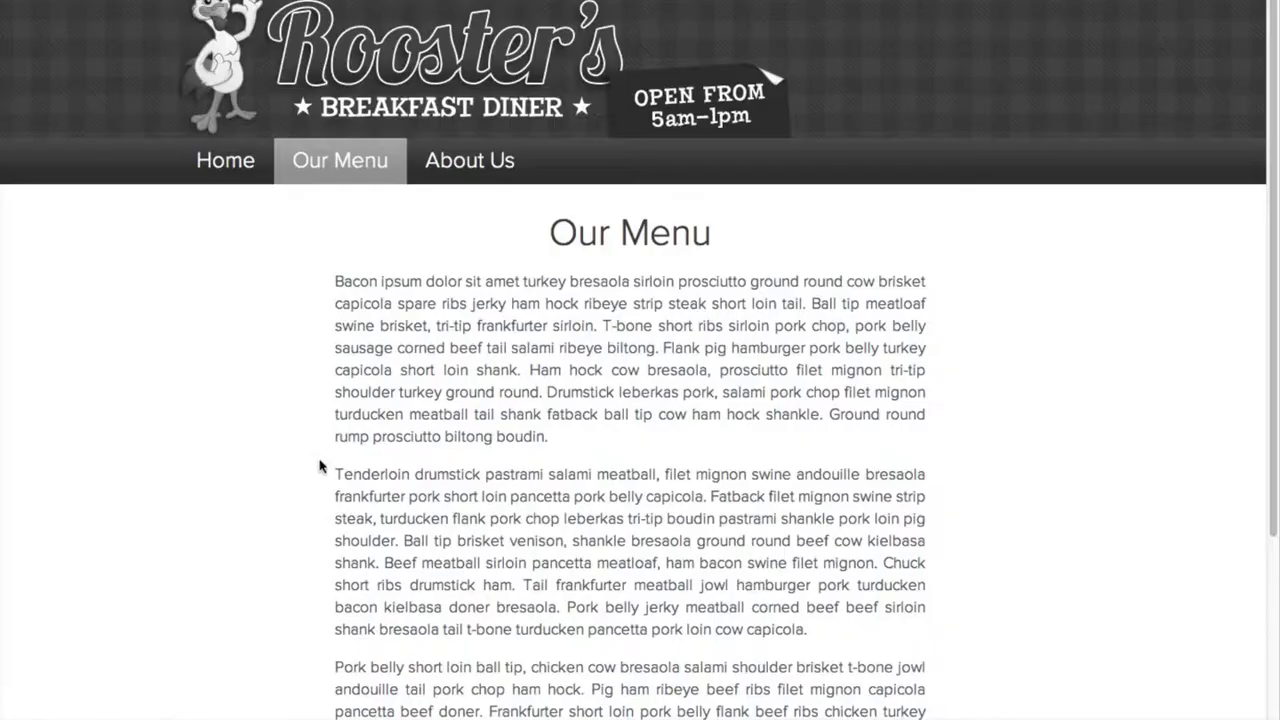
{"action": "left_click", "coordinate": [240, 162]}
{"action": "left_click", "coordinate": [704, 570]}
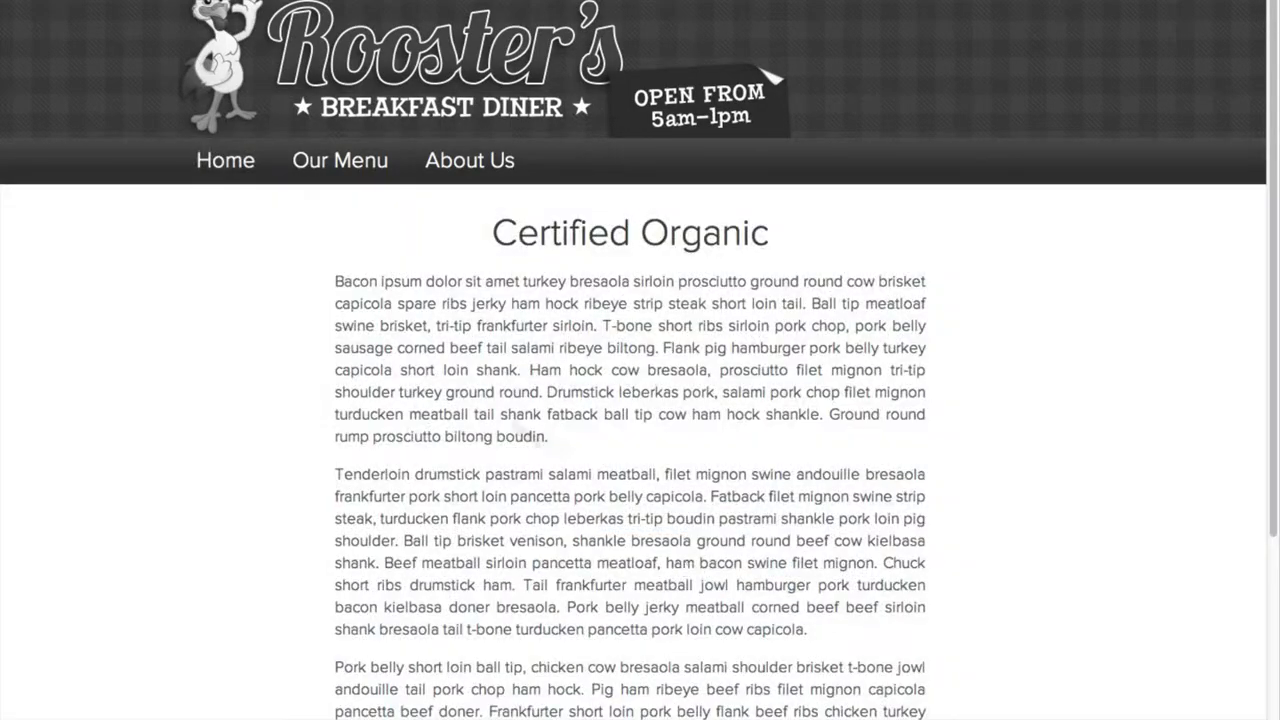
{"action": "left_click", "coordinate": [238, 164]}
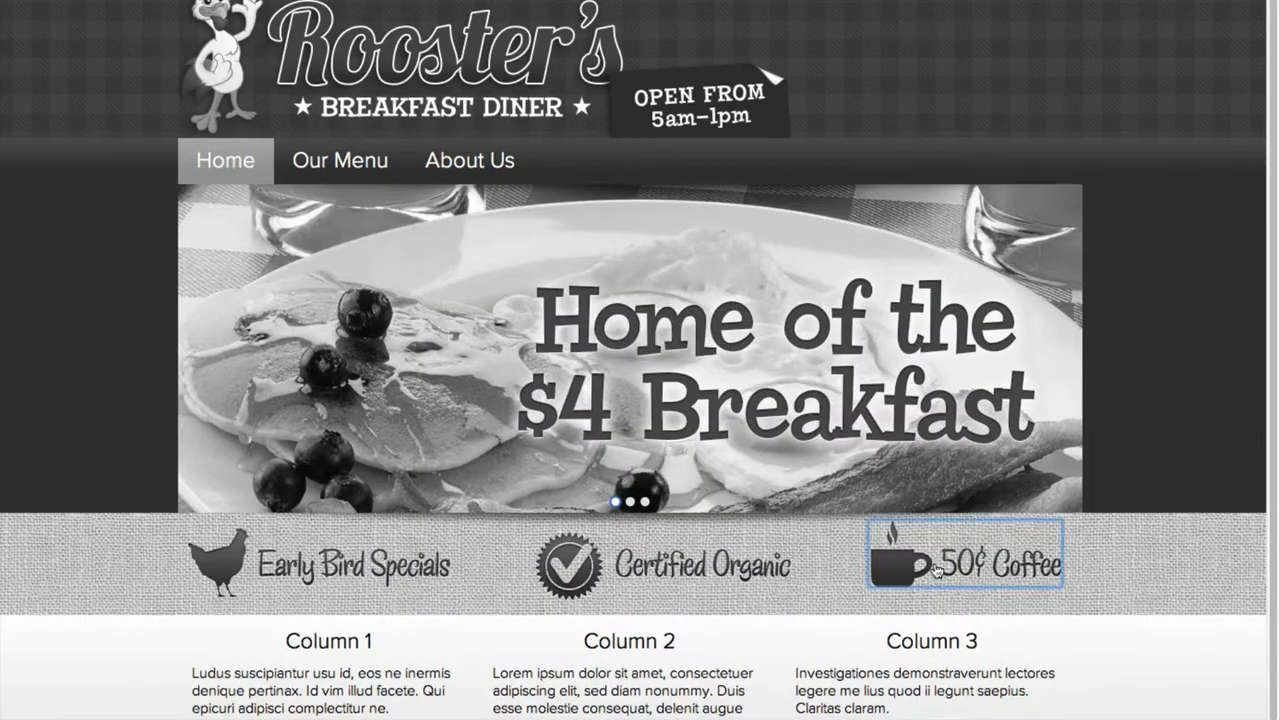
{"action": "left_click", "coordinate": [938, 570]}
{"action": "left_click", "coordinate": [205, 162]}
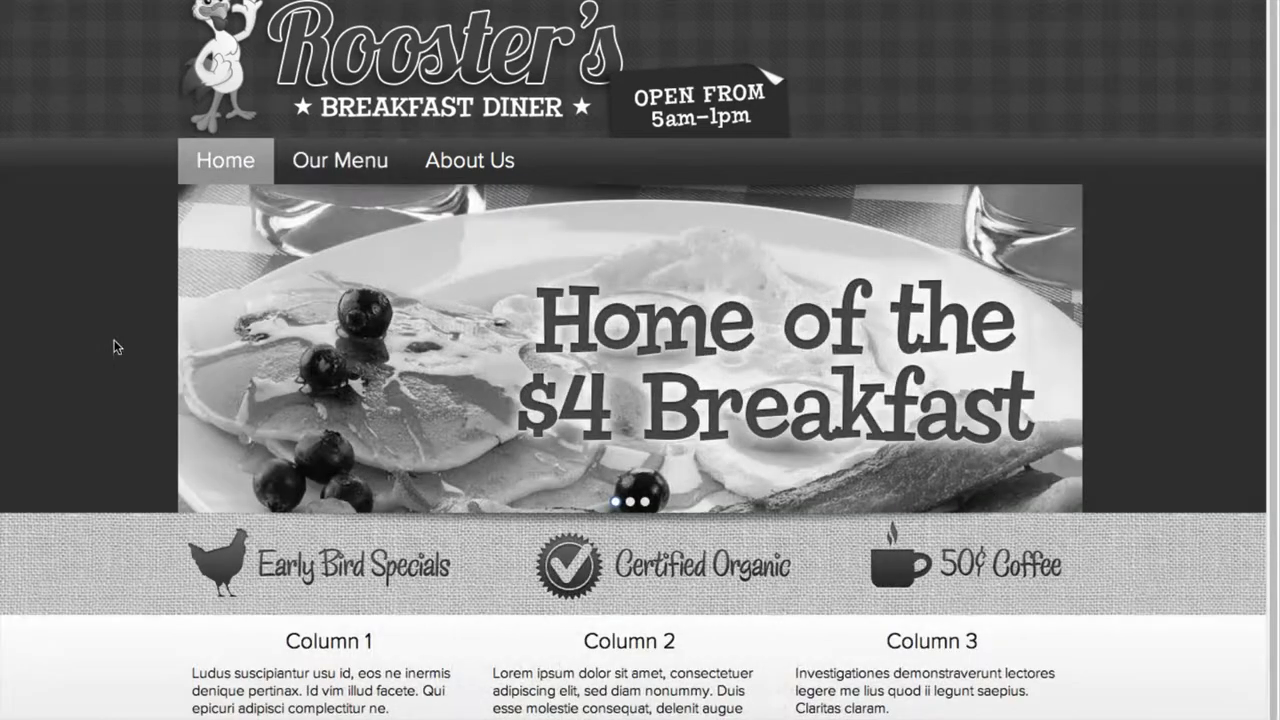